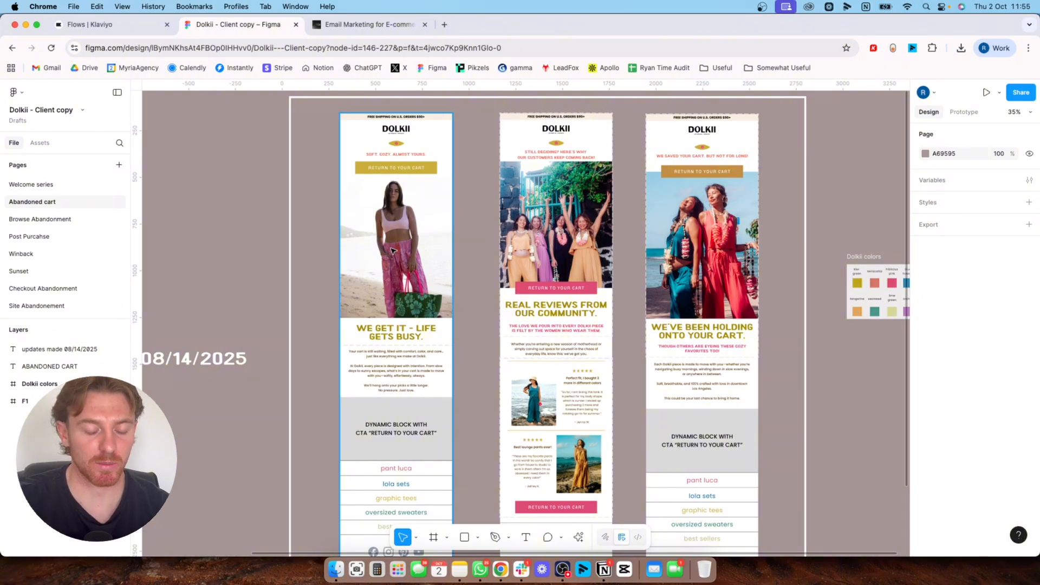
# Examine the first two abandoned cart email designs, from the header images down to the dynamic block, customer reviews and category links
pyautogui.scroll(-1, 398, 293)
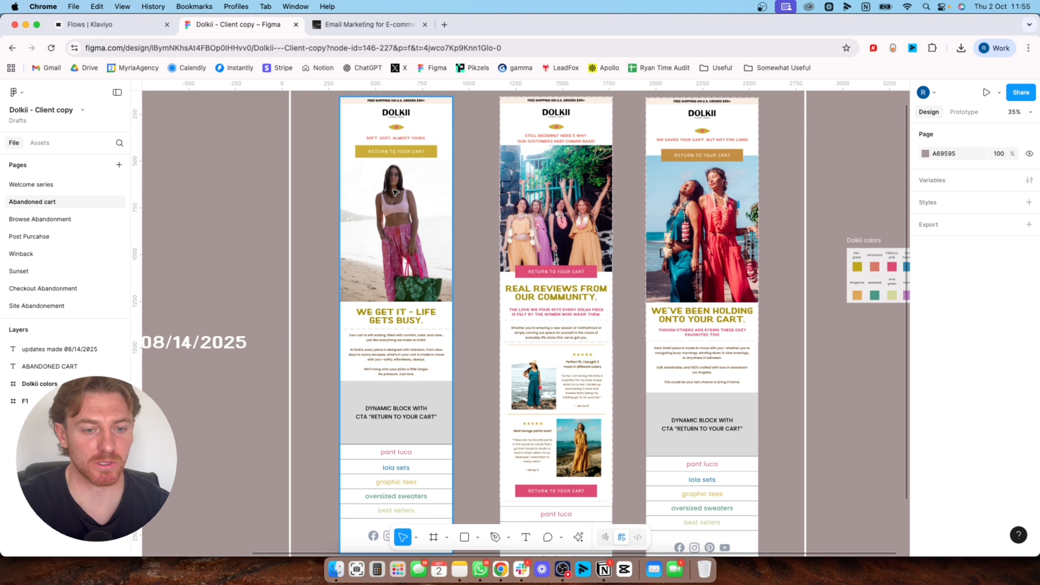
pyautogui.scroll(5, 411, 260)
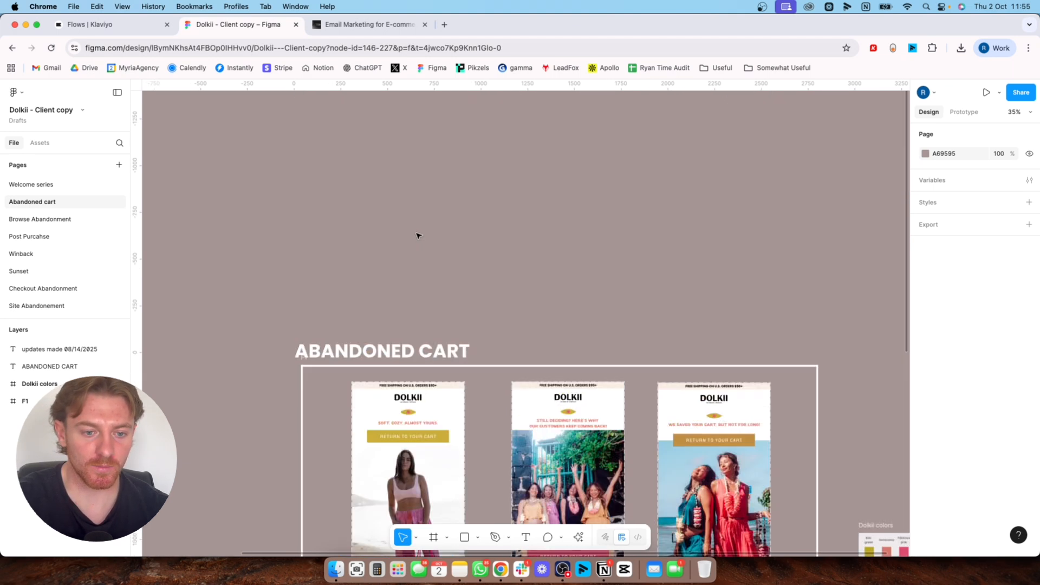
pyautogui.scroll(-4, 418, 292)
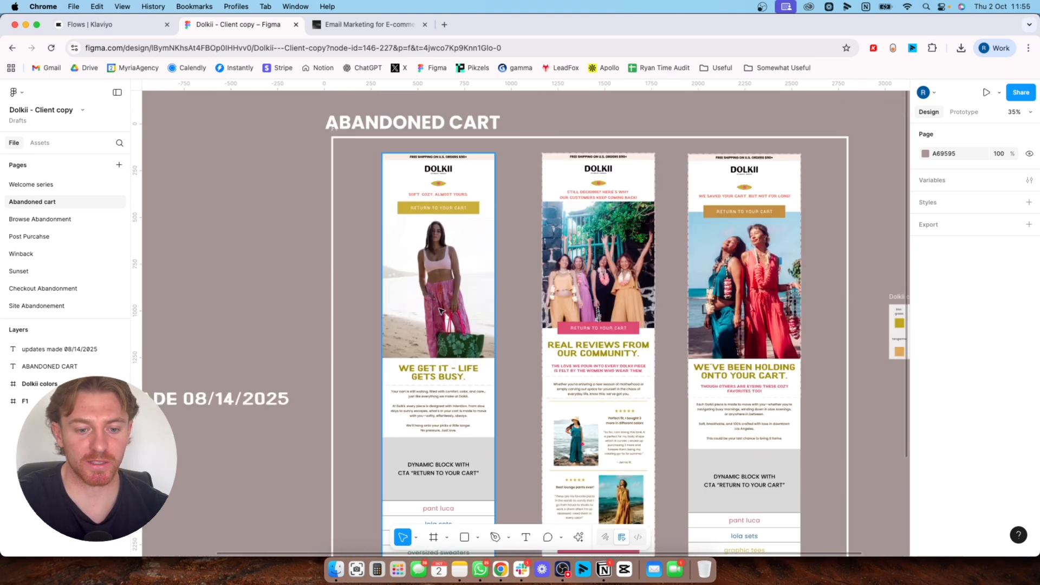
pyautogui.scroll(-3, 440, 311)
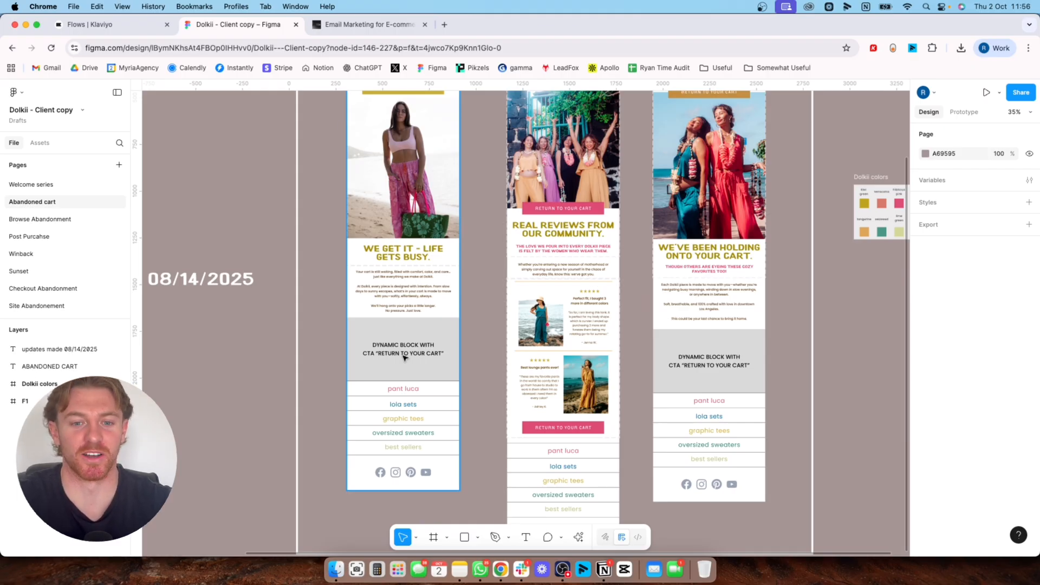
pyautogui.scroll(2, 502, 289)
pyautogui.hscroll(2, 502, 288)
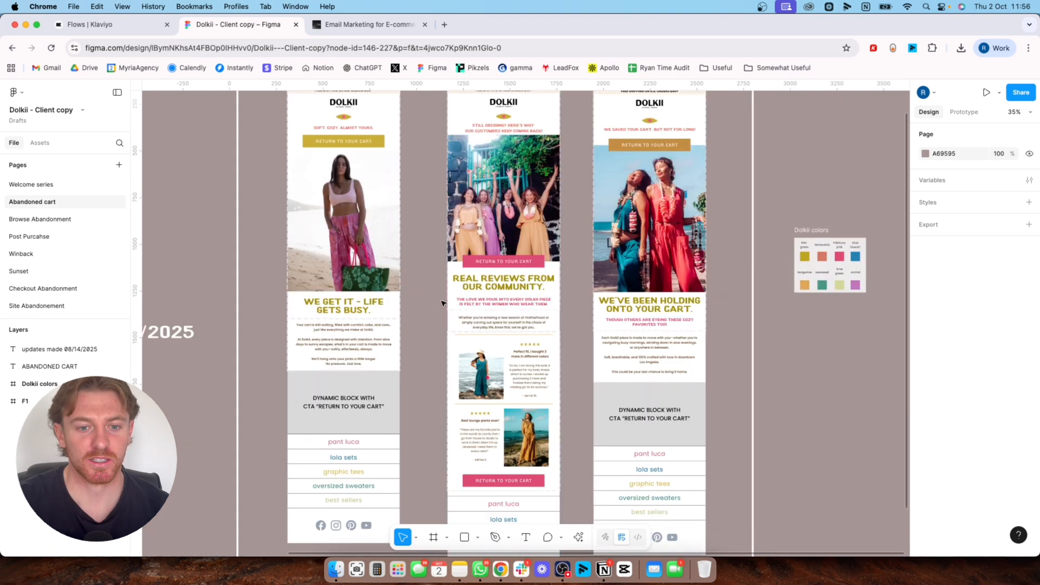
pyautogui.scroll(1, 495, 256)
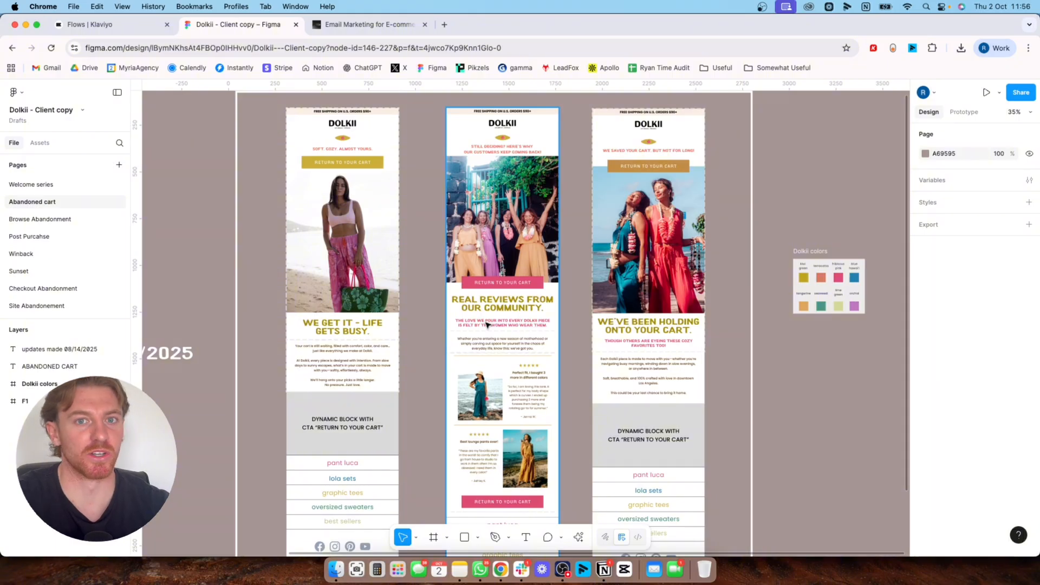
pyautogui.scroll(-2, 482, 303)
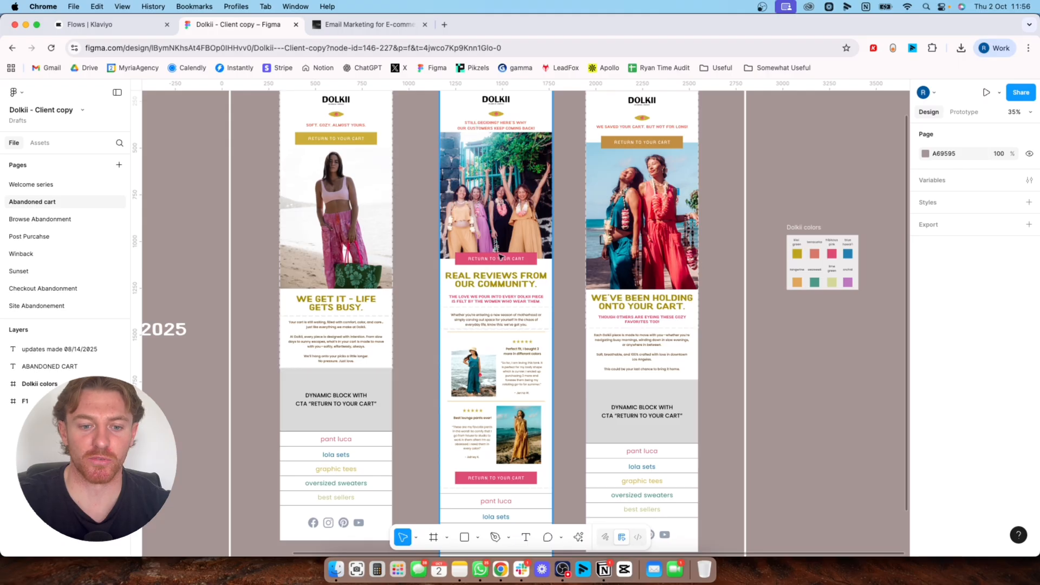
pyautogui.scroll(-3, 498, 253)
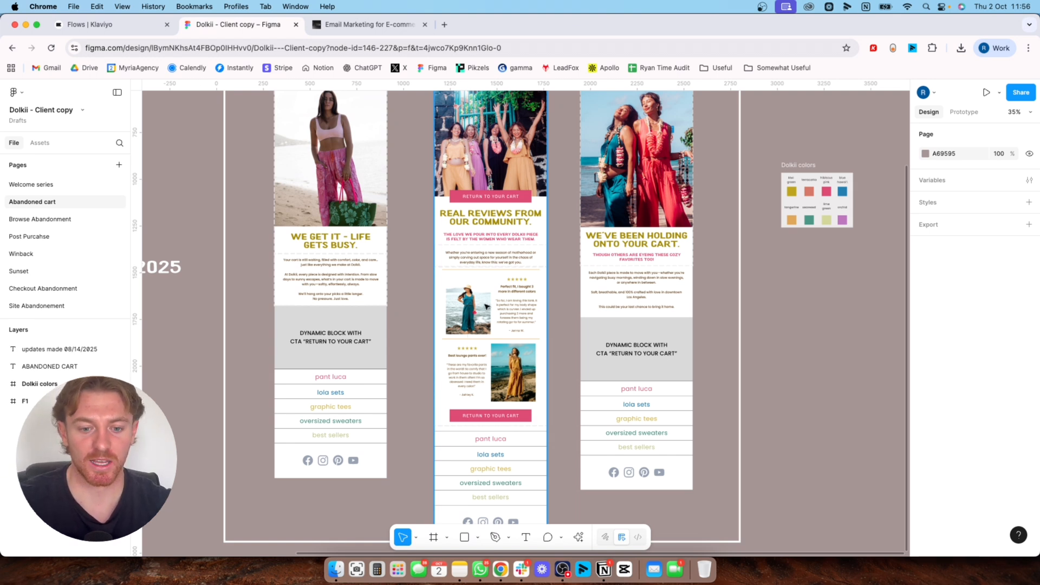
pyautogui.scroll(1, 494, 293)
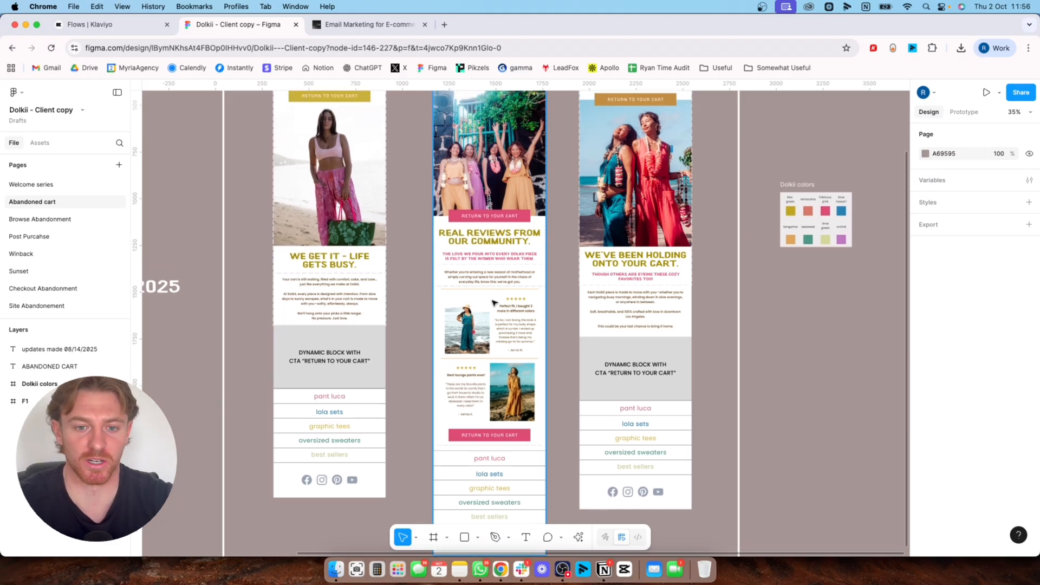
pyautogui.scroll(-5, 494, 301)
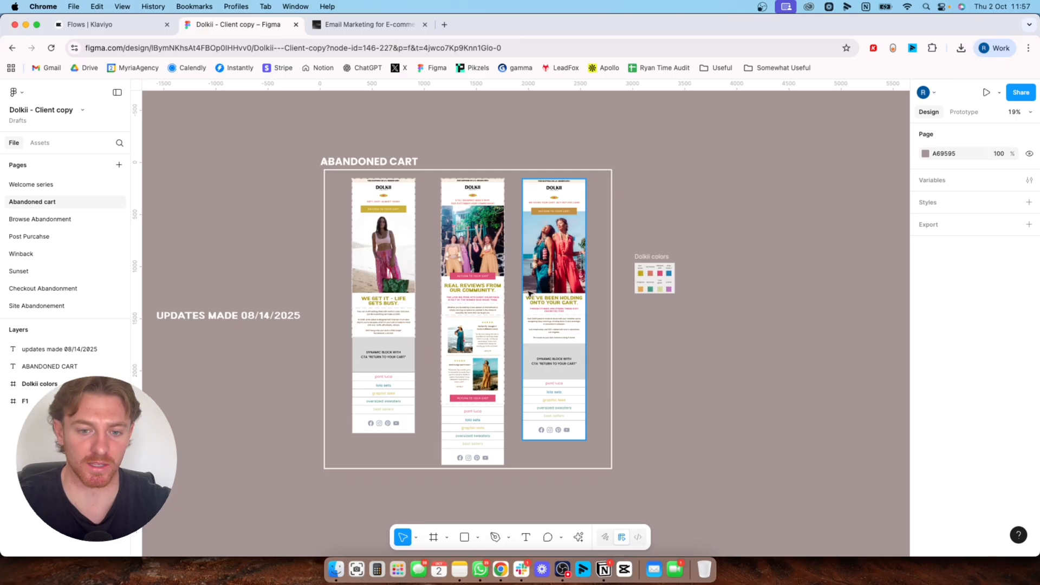
# Examine the third abandoned cart email design, "We've been holding onto your cart", including its hero image, copy and dynamic block
pyautogui.scroll(2, 530, 287)
pyautogui.hscroll(1, 530, 287)
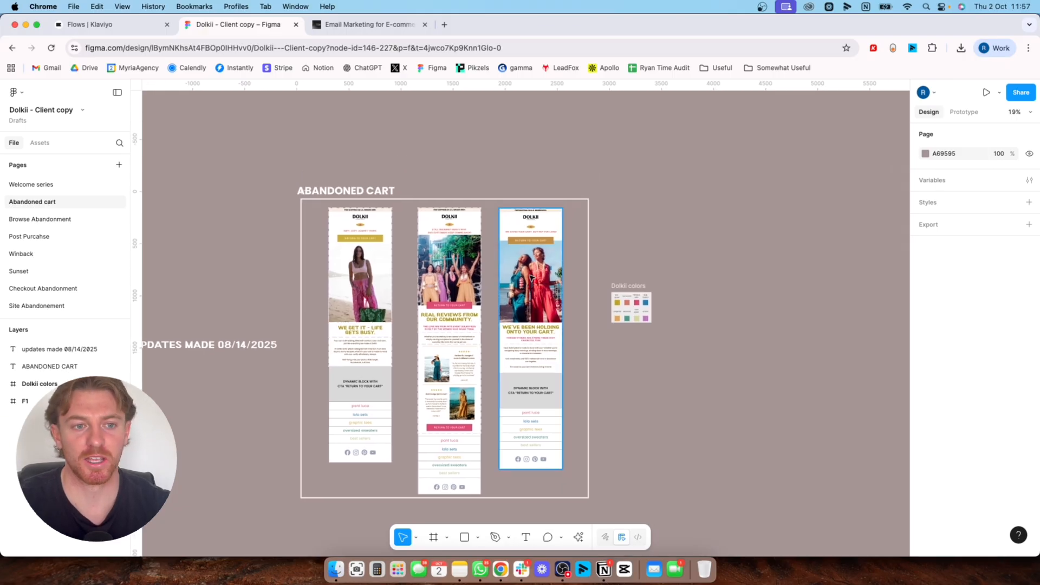
pyautogui.keyDown('ctrl'); pyautogui.scroll(3, 530, 277); pyautogui.keyUp('ctrl')
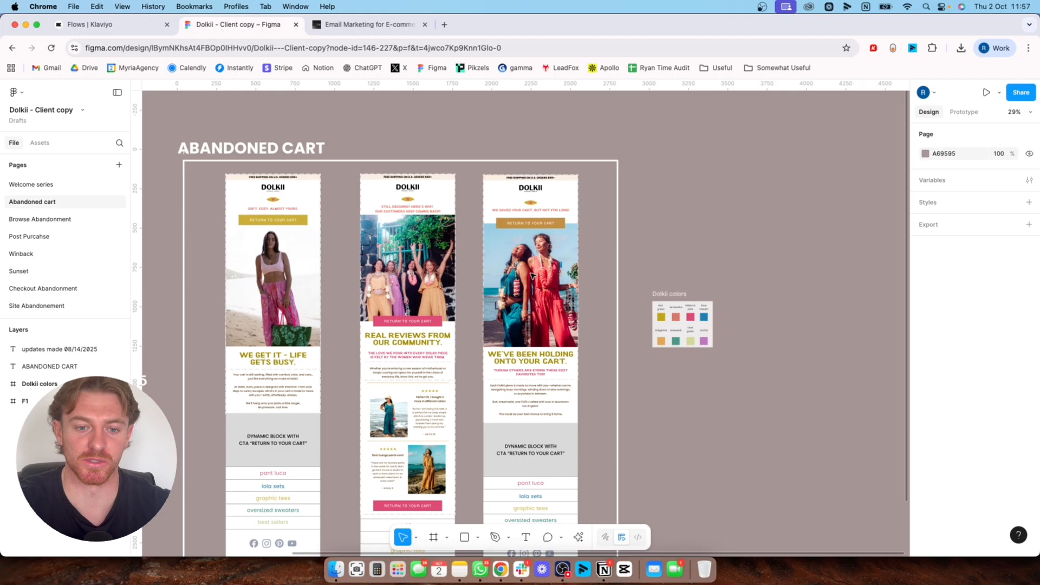
pyautogui.keyDown('ctrl'); pyautogui.scroll(4, 531, 277); pyautogui.keyUp('ctrl')
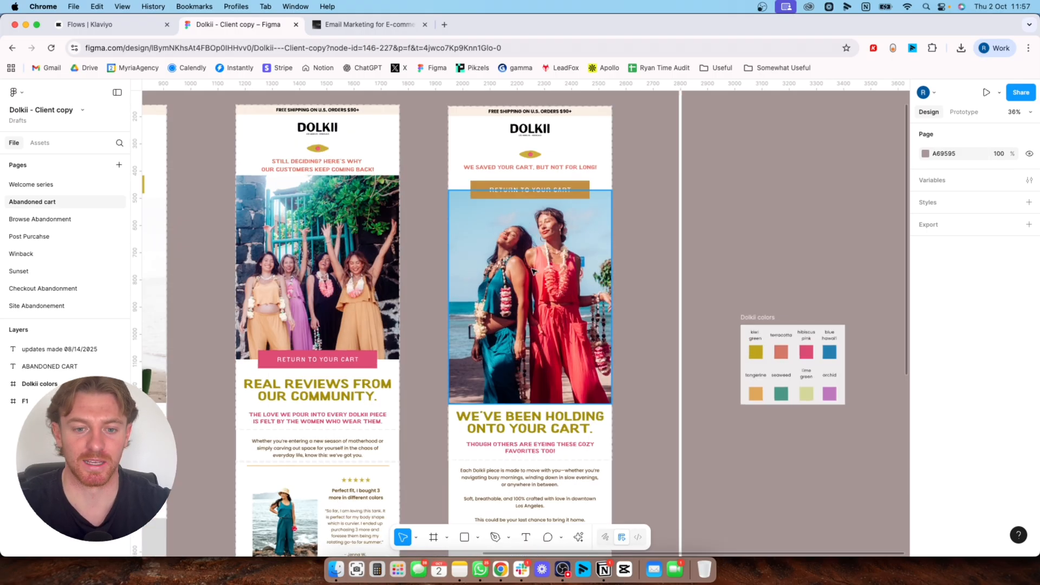
pyautogui.moveTo(598, 367); pyautogui.dragTo(548, 269)
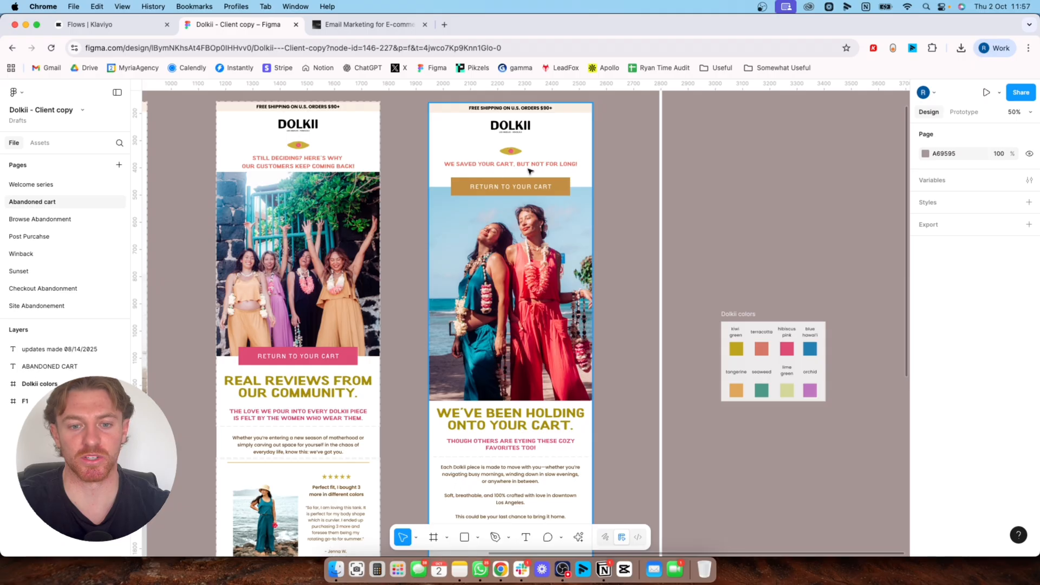
pyautogui.scroll(-5, 542, 217)
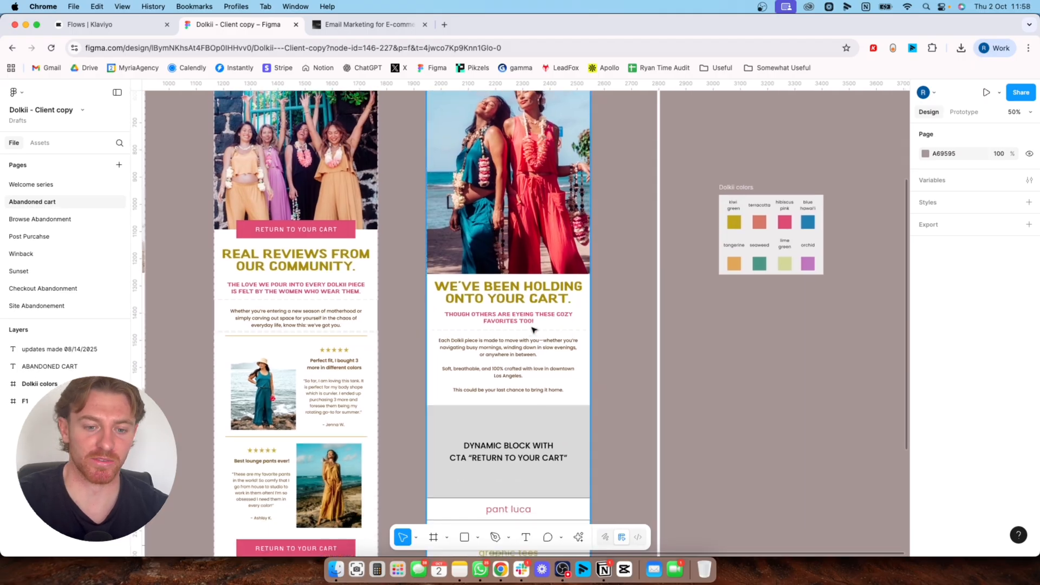
pyautogui.scroll(-1, 535, 331)
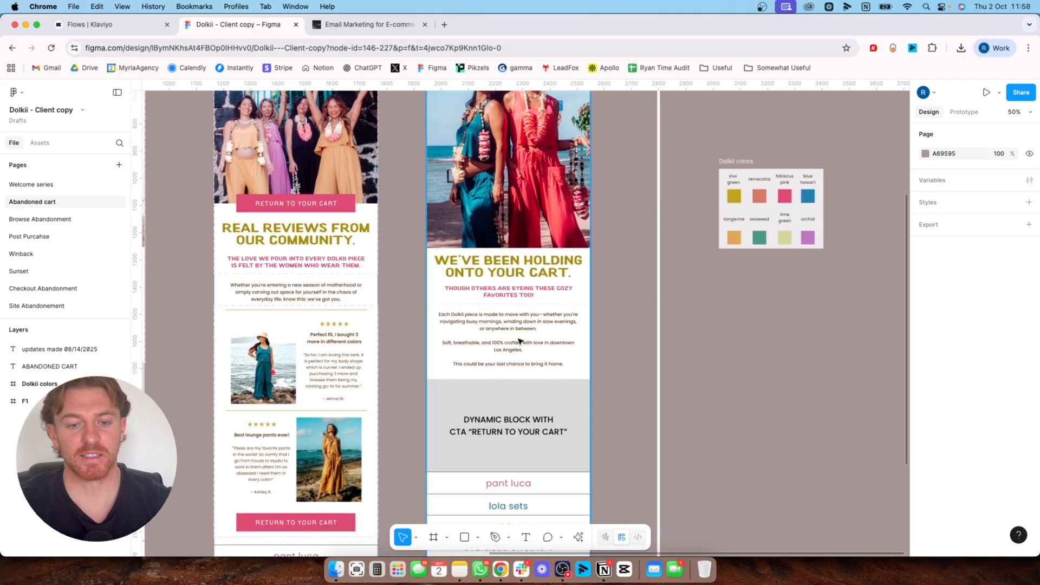
pyautogui.scroll(-5, 518, 331)
pyautogui.scroll(1, 515, 284)
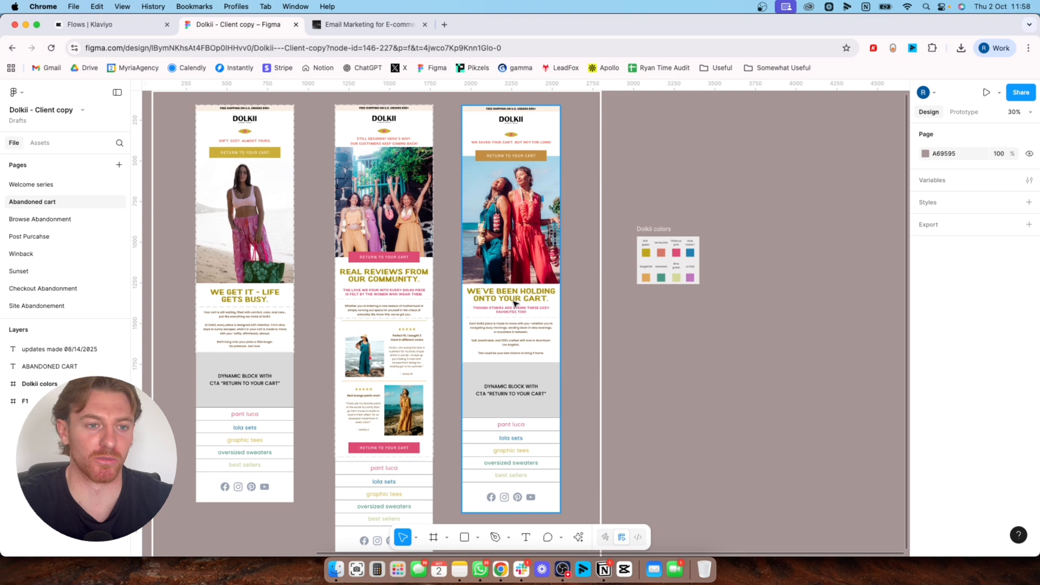
# Switch to Klaviyo, search the new-flow templates for "cart", and create a flow from the email-and-SMS Abandoned Cart Reminder with Shopify Added to Cart Trigger
pyautogui.click(89, 24)
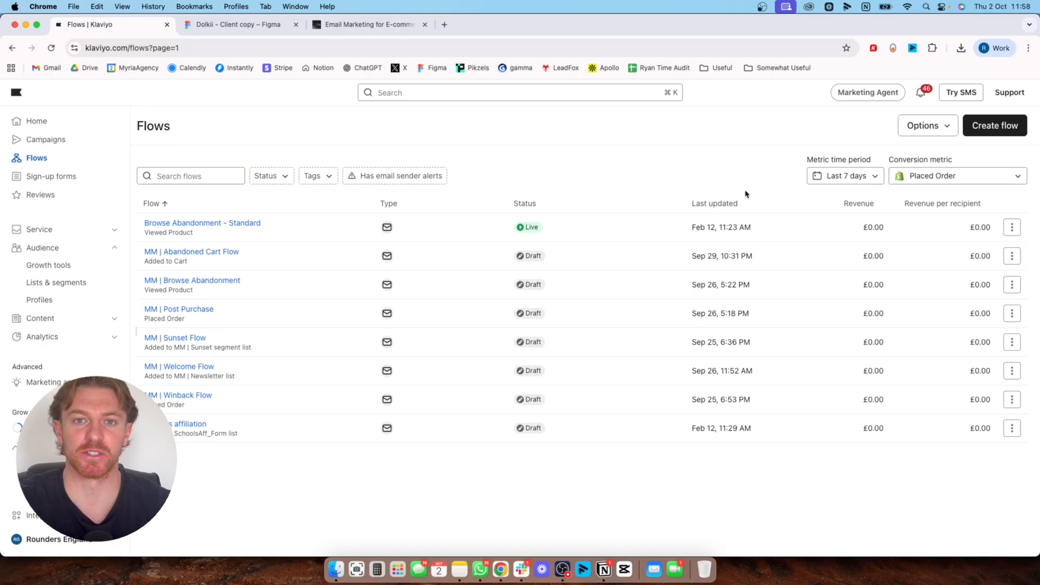
pyautogui.click(994, 125)
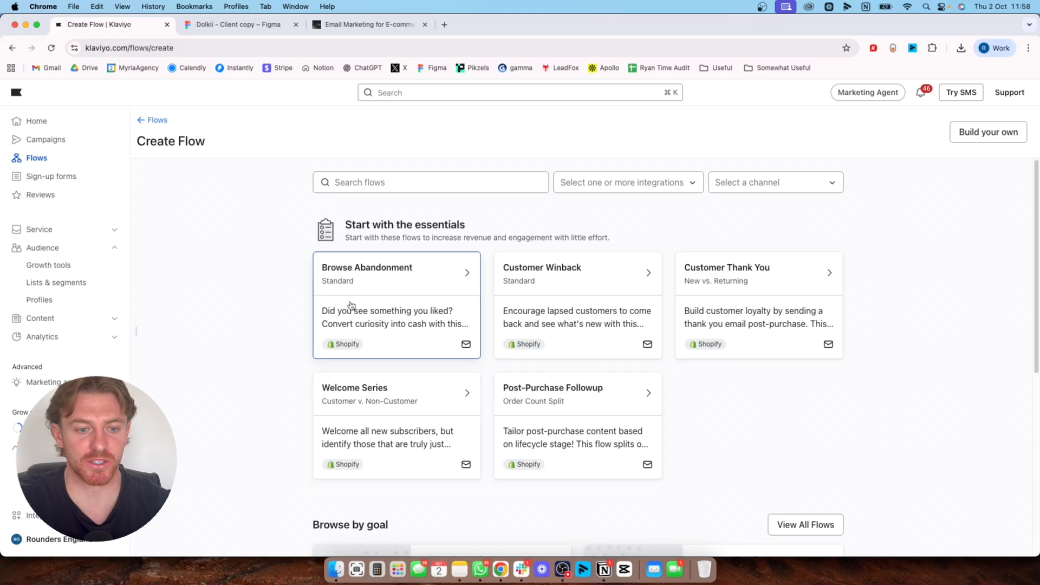
pyautogui.click(424, 185)
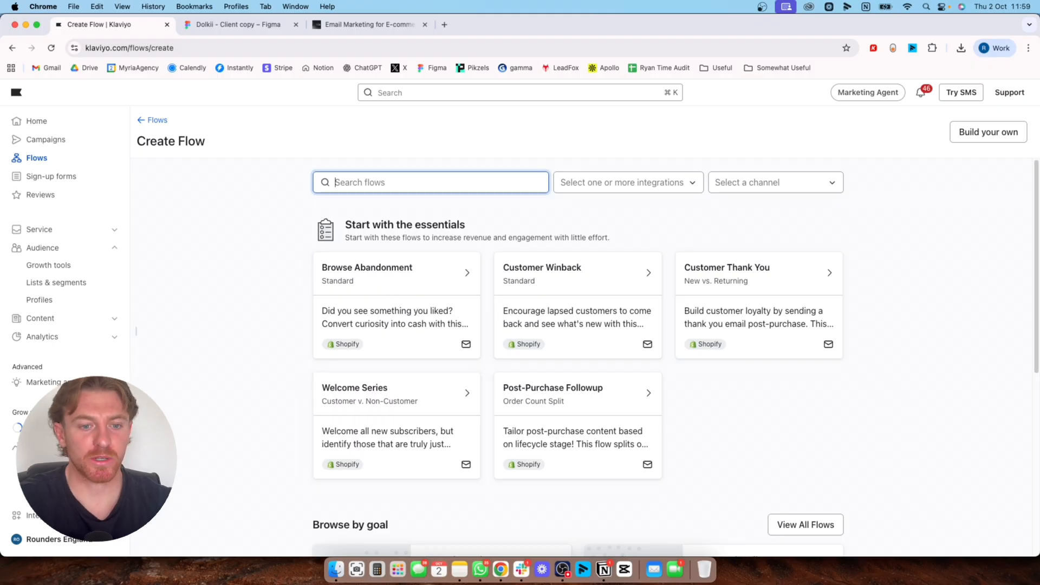
pyautogui.write('cra')
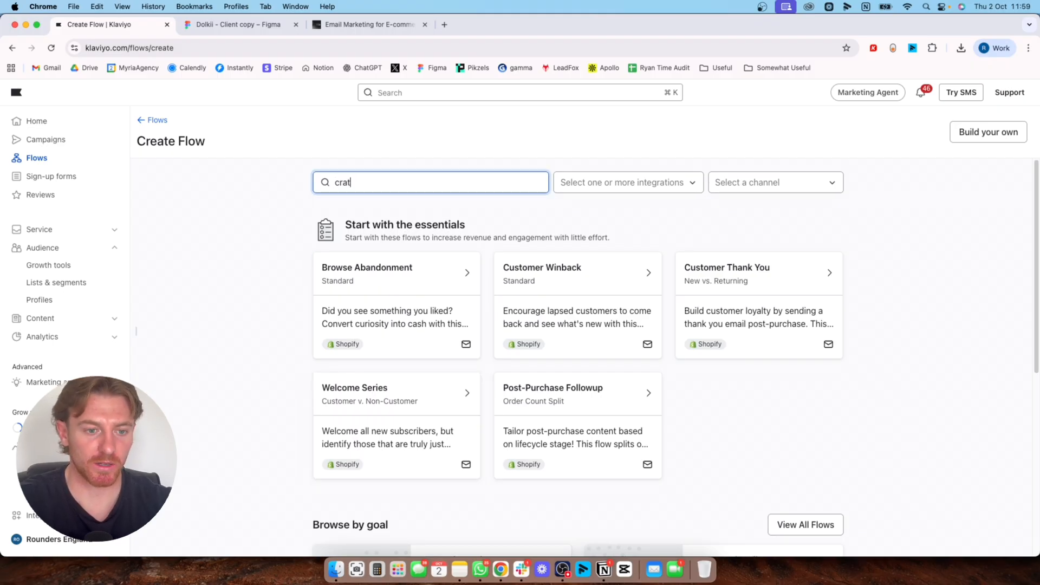
pyautogui.write('t')
pyautogui.press('BackSpace')
pyautogui.press('BackSpace')
pyautogui.press('BackSpace')
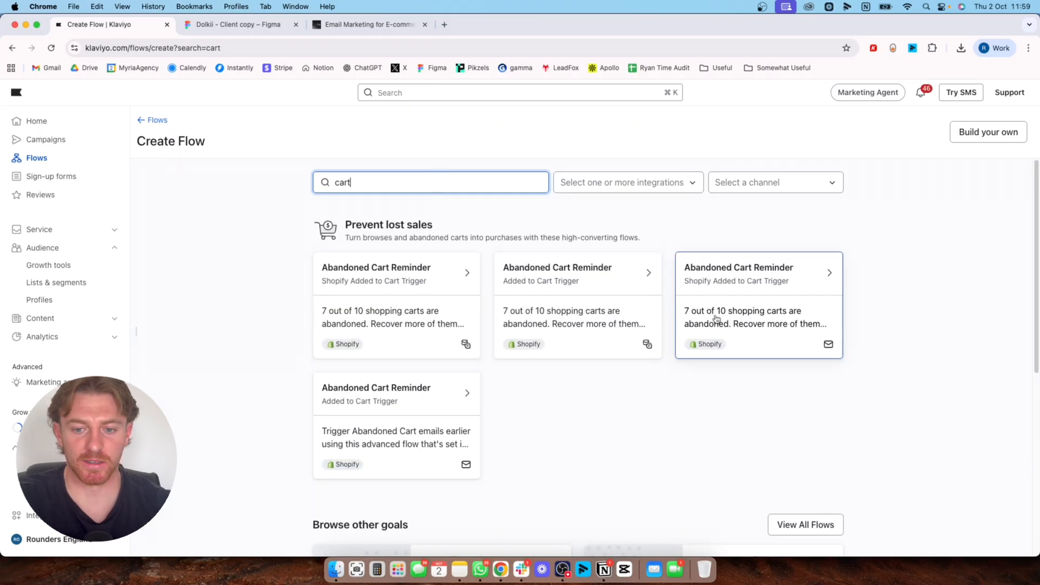
pyautogui.click(426, 314)
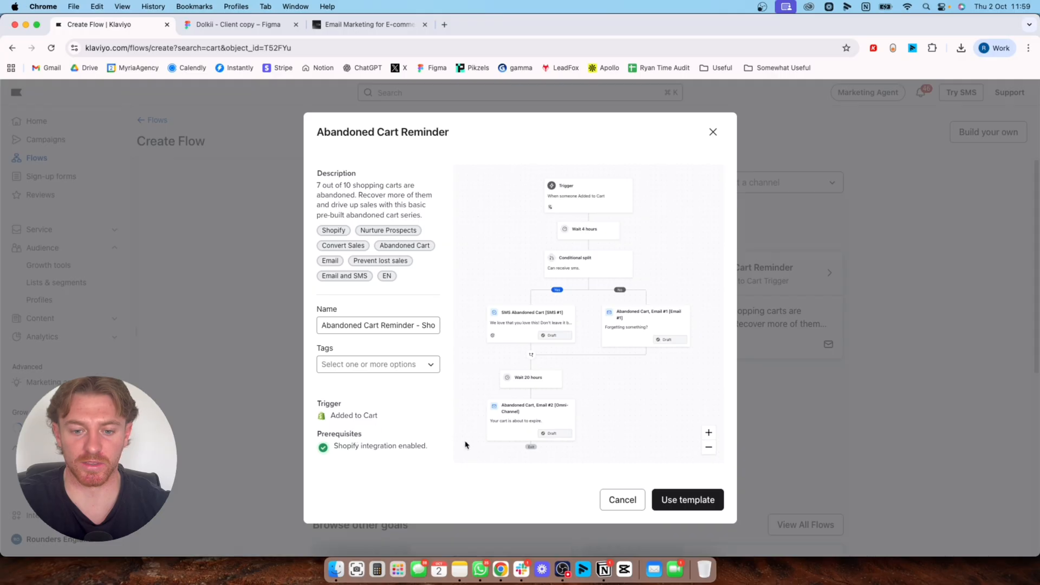
pyautogui.click(698, 501)
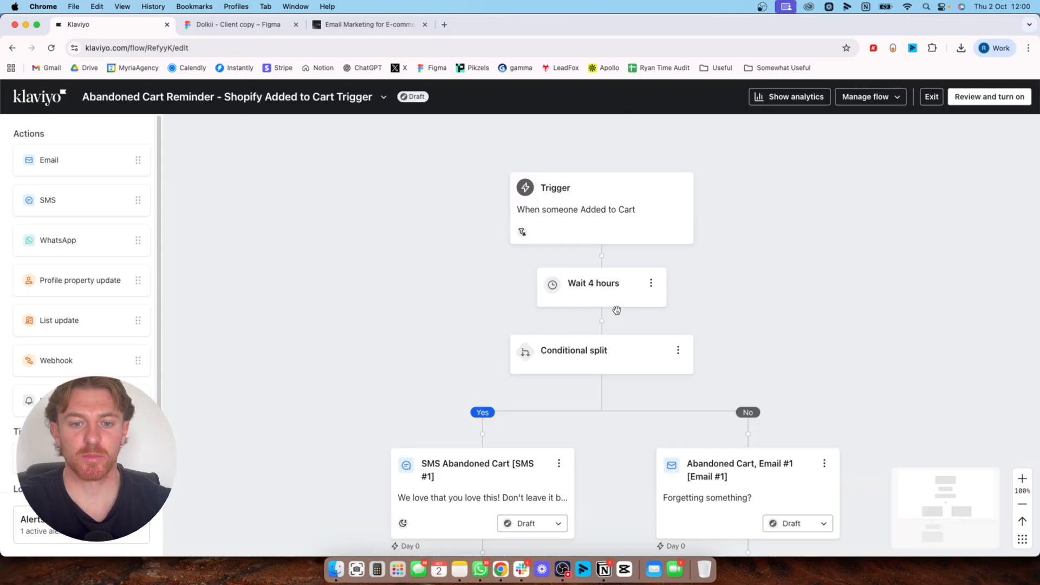
# Delete the conditional split together with its Yes path, keeping only the email branch of the flow
pyautogui.scroll(-1, 515, 391)
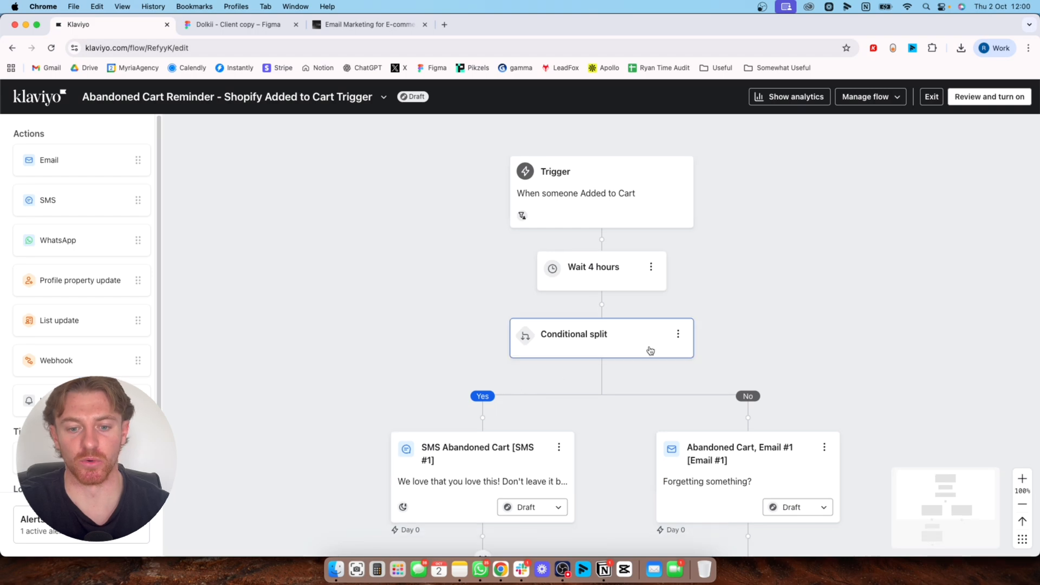
pyautogui.click(678, 335)
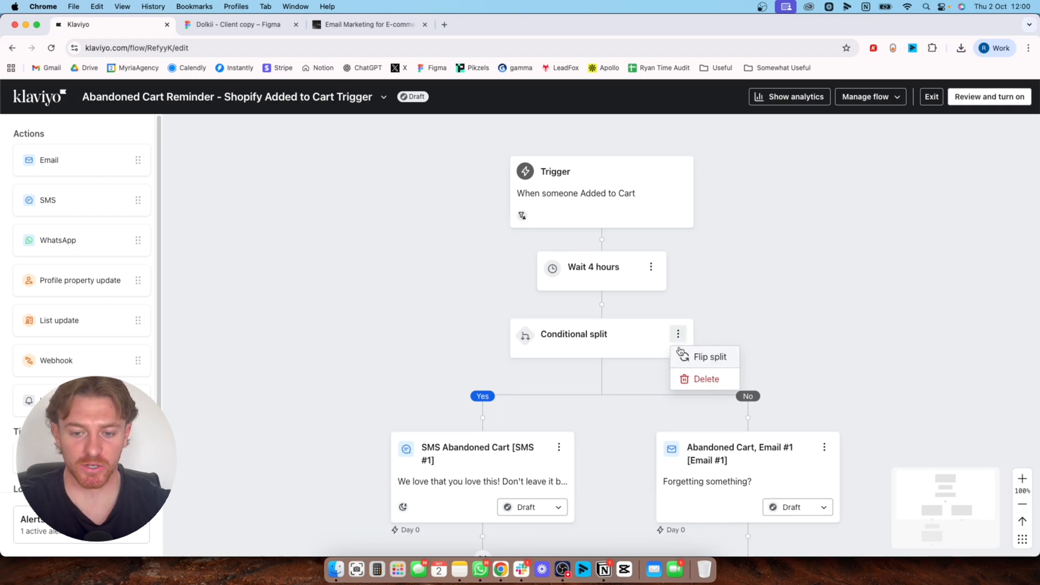
pyautogui.click(698, 379)
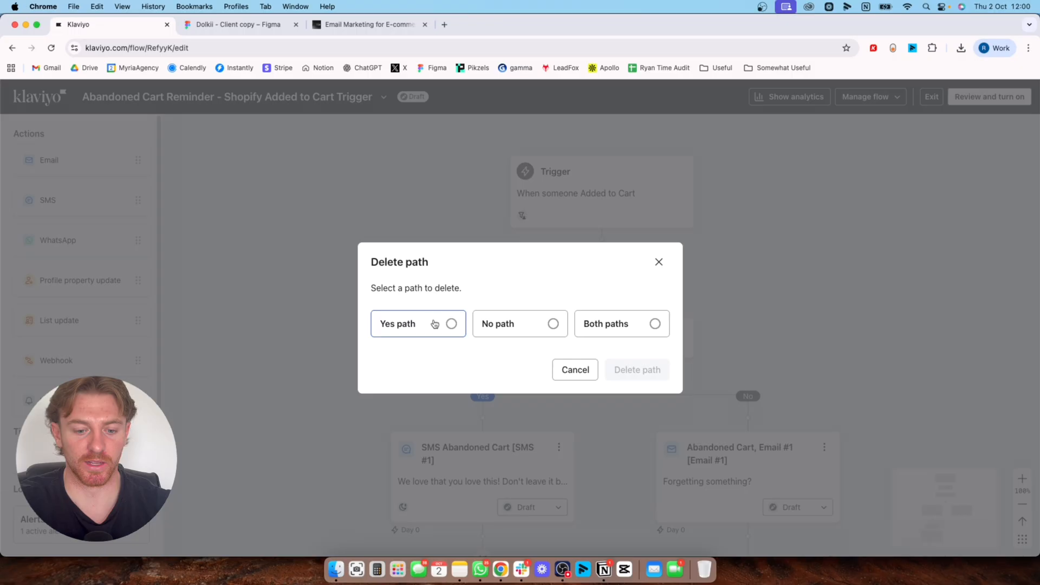
pyautogui.click(434, 323)
pyautogui.click(641, 376)
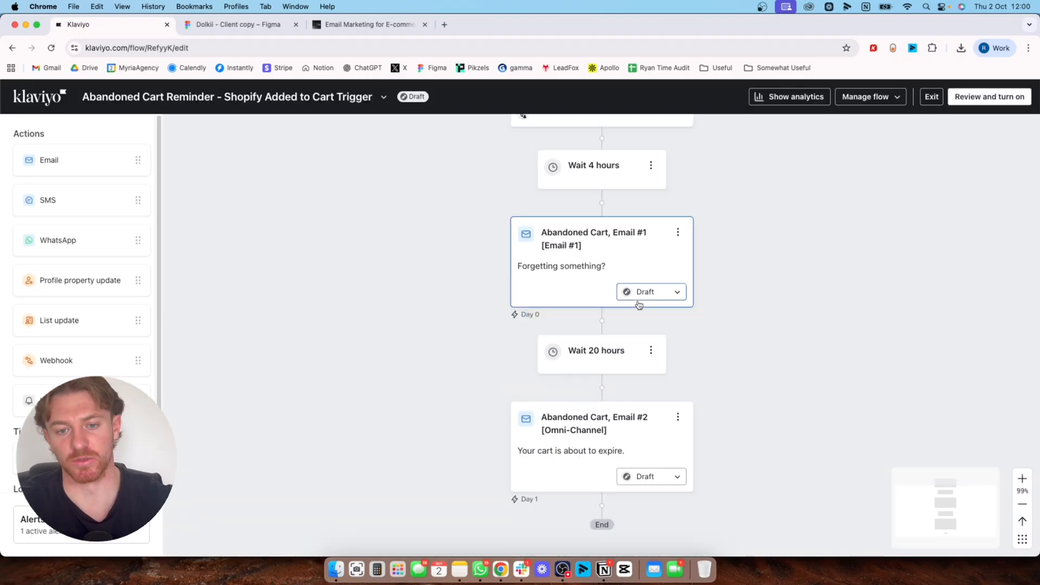
# Open the Added to Cart trigger's details and review its profile filters, including the flow re-entry limit
pyautogui.scroll(3, 661, 297)
pyautogui.click(640, 293)
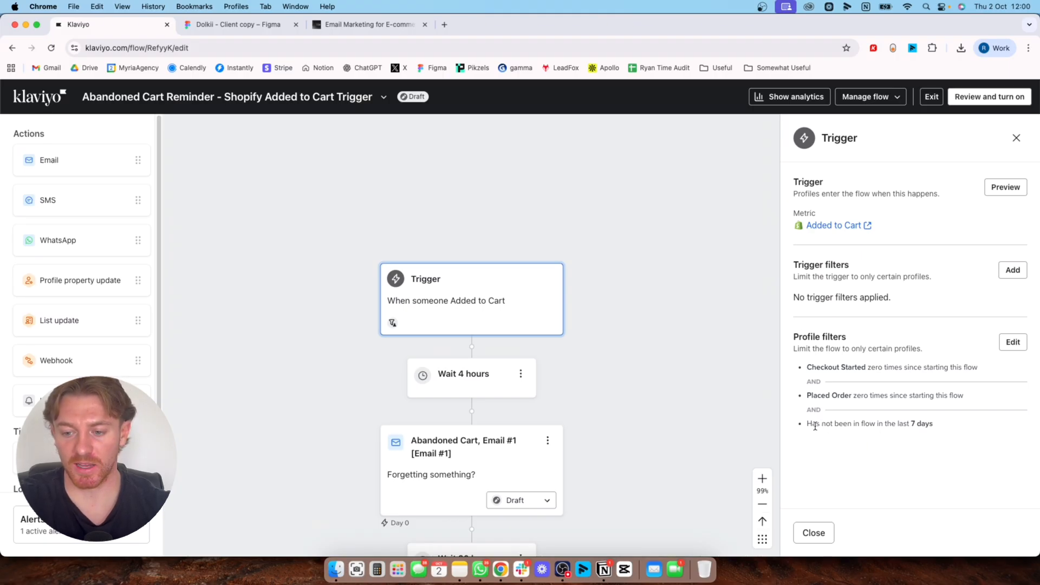
pyautogui.moveTo(825, 424); pyautogui.dragTo(906, 425)
pyautogui.click(919, 425)
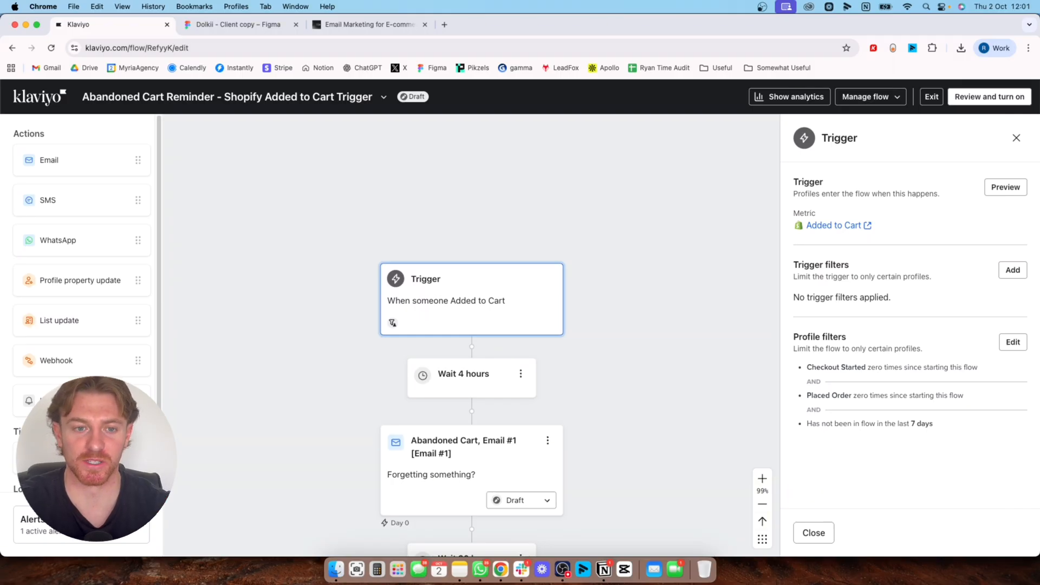
pyautogui.moveTo(310, 361); pyautogui.dragTo(362, 247)
pyautogui.click(454, 318)
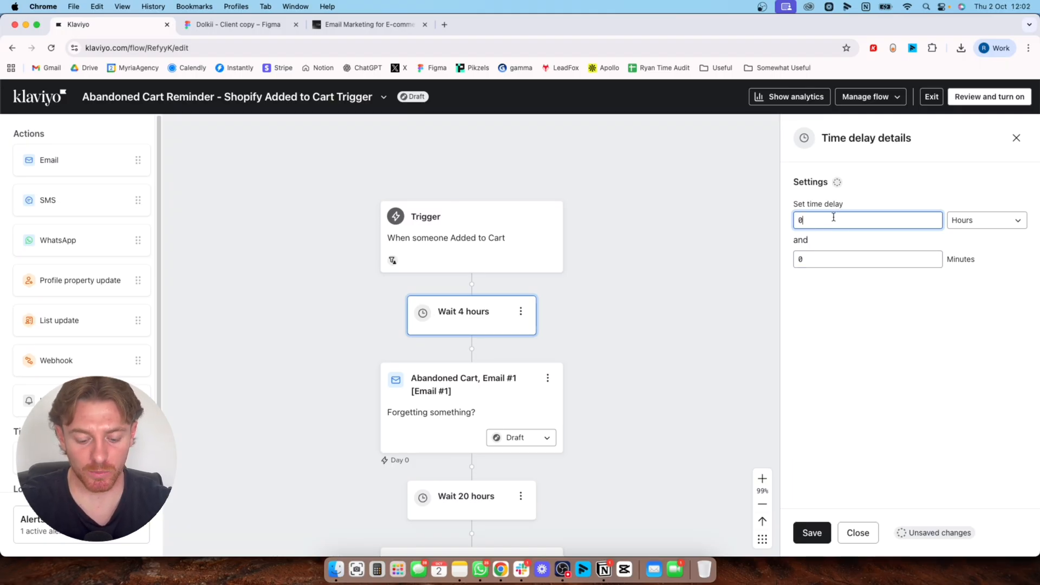
pyautogui.press('BackSpace')
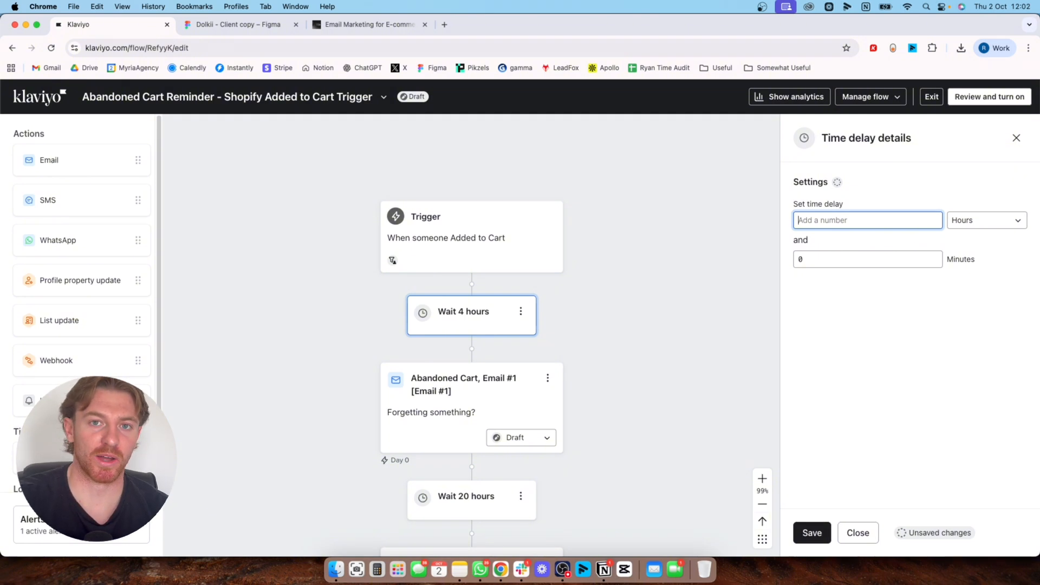
pyautogui.write('1')
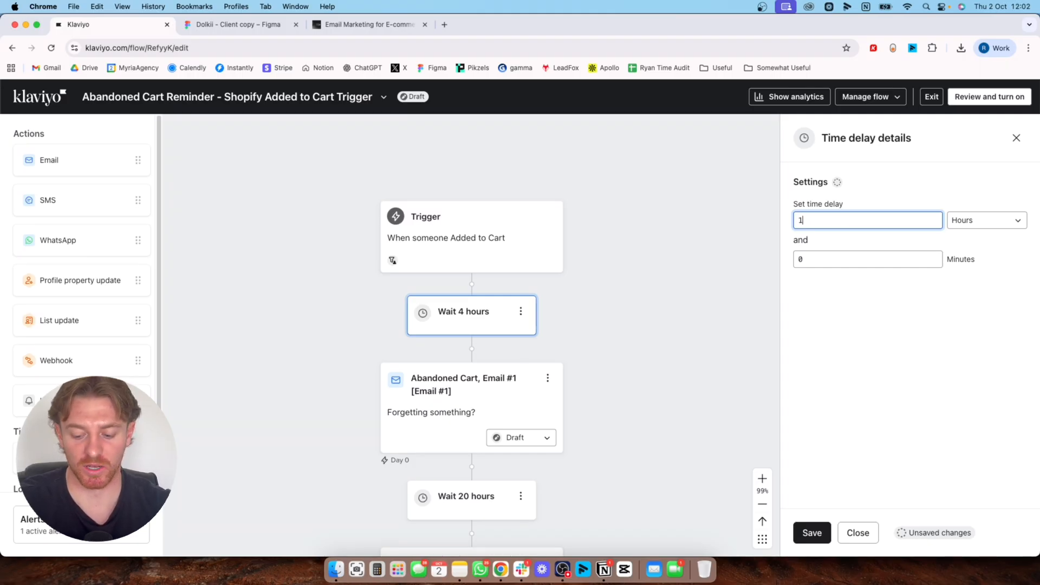
pyautogui.press('BackSpace')
pyautogui.write('0')
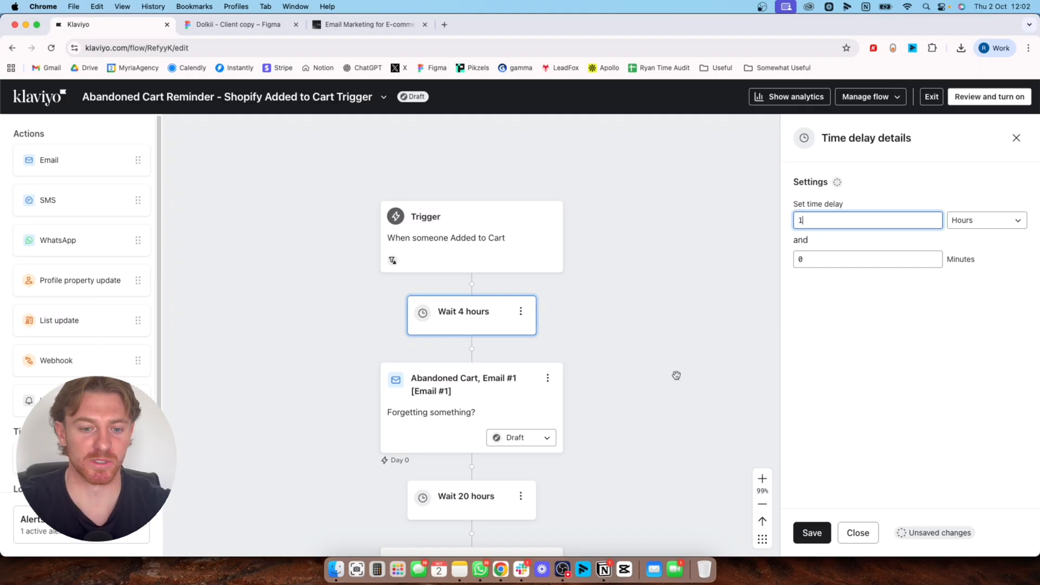
# Review the rest of the flow down to the end and open the time delay between Email #1 and Email #2
pyautogui.scroll(-4, 542, 347)
pyautogui.click(417, 220)
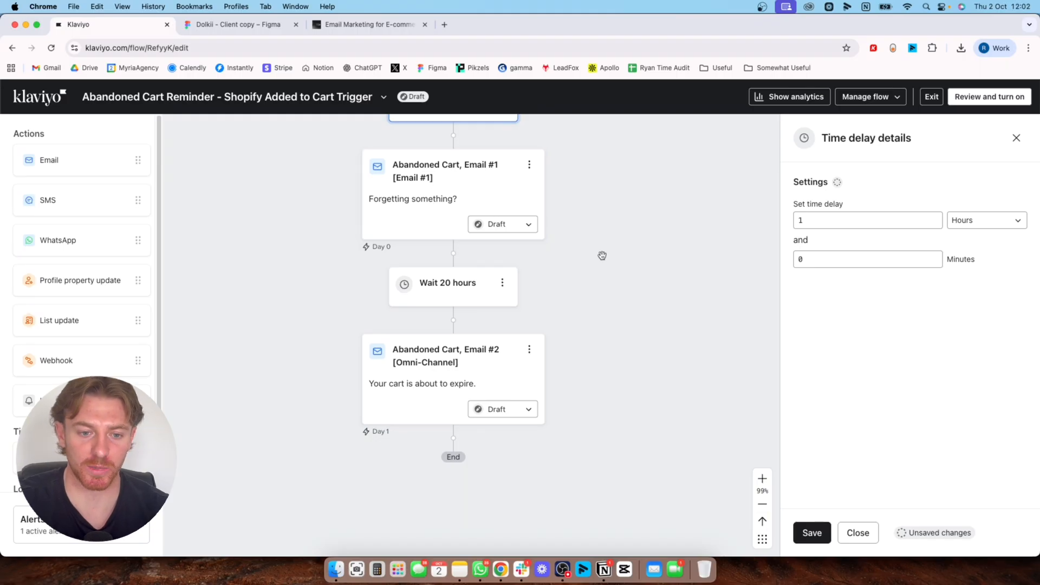
pyautogui.scroll(3, 600, 256)
pyautogui.scroll(-2, 563, 314)
pyautogui.scroll(-2, 551, 323)
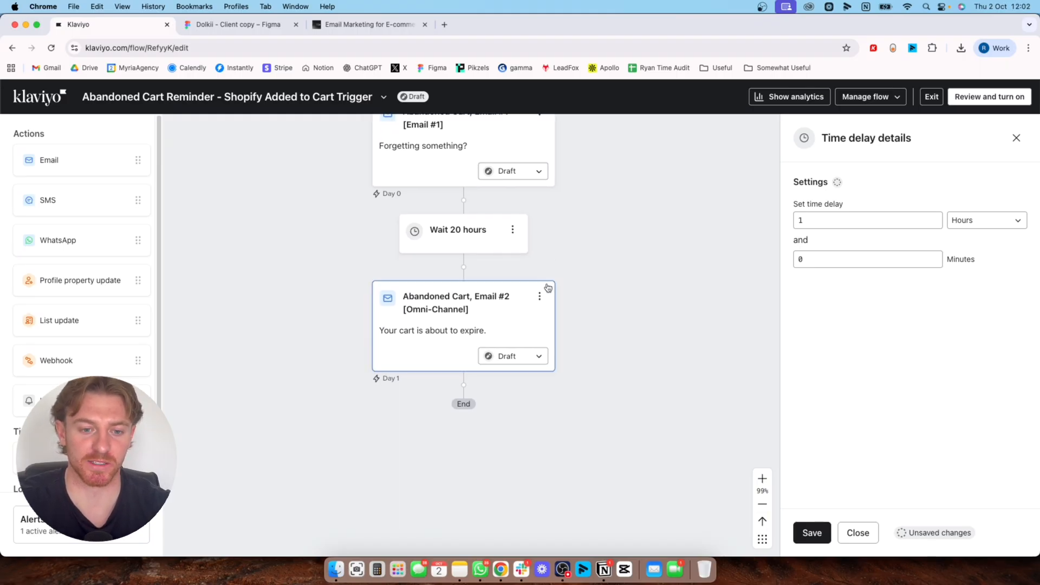
pyautogui.scroll(4, 620, 344)
pyautogui.click(455, 360)
pyautogui.scroll(-1, 455, 360)
pyautogui.scroll(2, 613, 314)
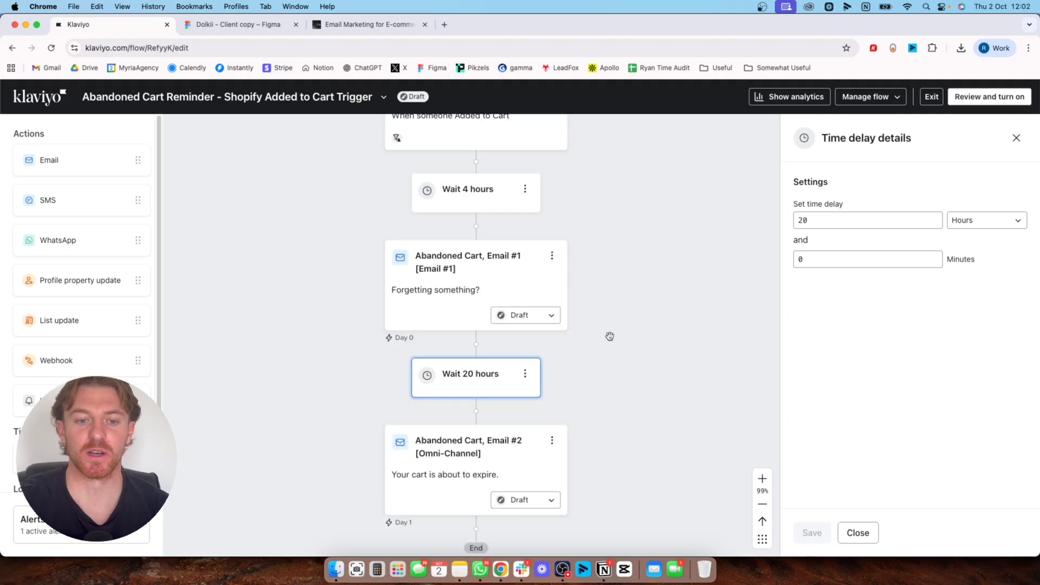
# Set the time delay between the trigger and Email #1 to 1 hour and save it
pyautogui.click(537, 200)
pyautogui.click(834, 220)
pyautogui.press('BackSpace')
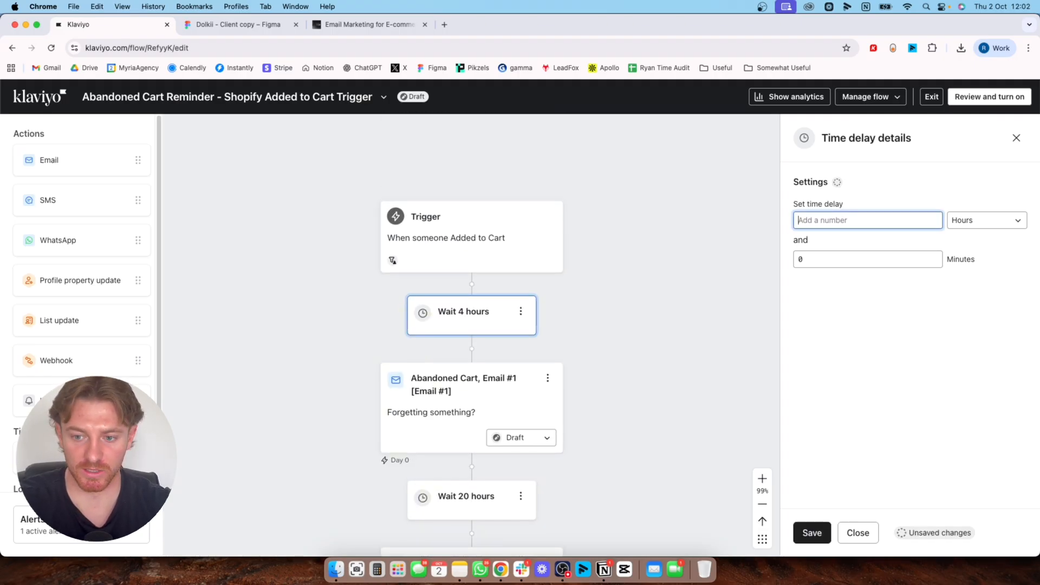
pyautogui.write('1')
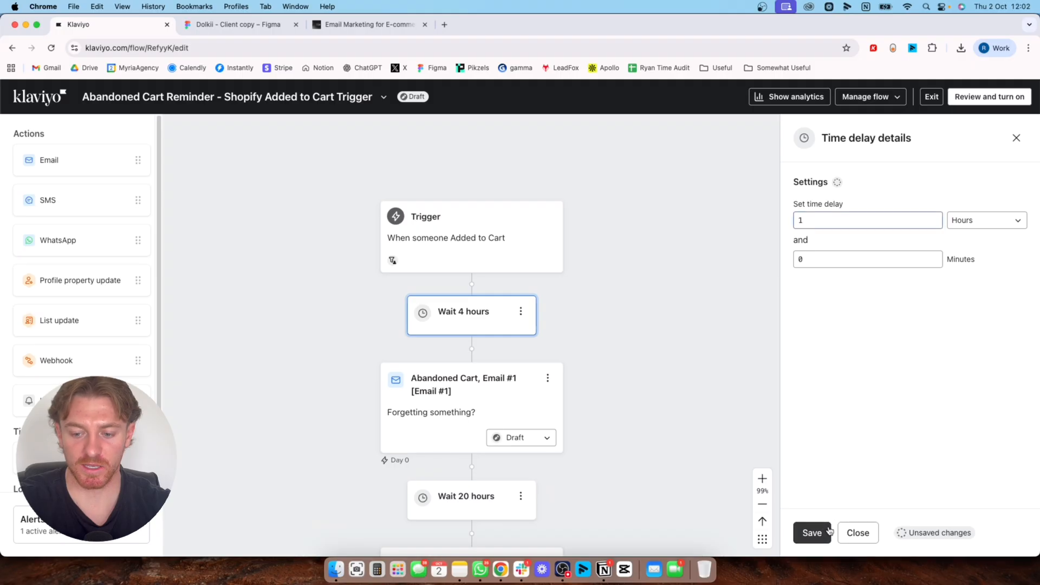
pyautogui.click(812, 533)
# Set the time delay between Email #1 and Email #2 to 23 hours and save it
pyautogui.scroll(-3, 620, 323)
pyautogui.scroll(1, 530, 251)
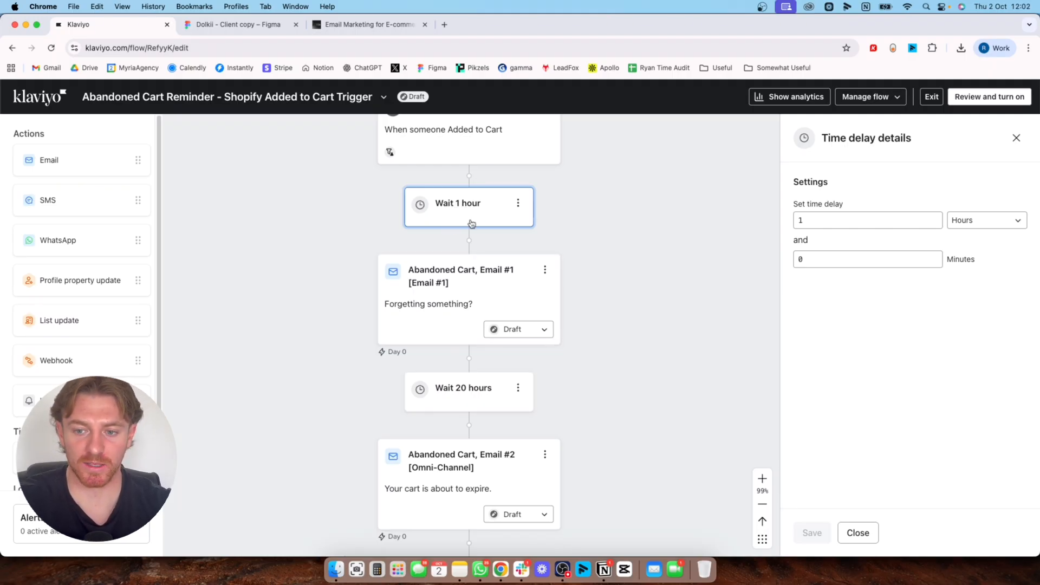
pyautogui.click(471, 394)
pyautogui.click(825, 226)
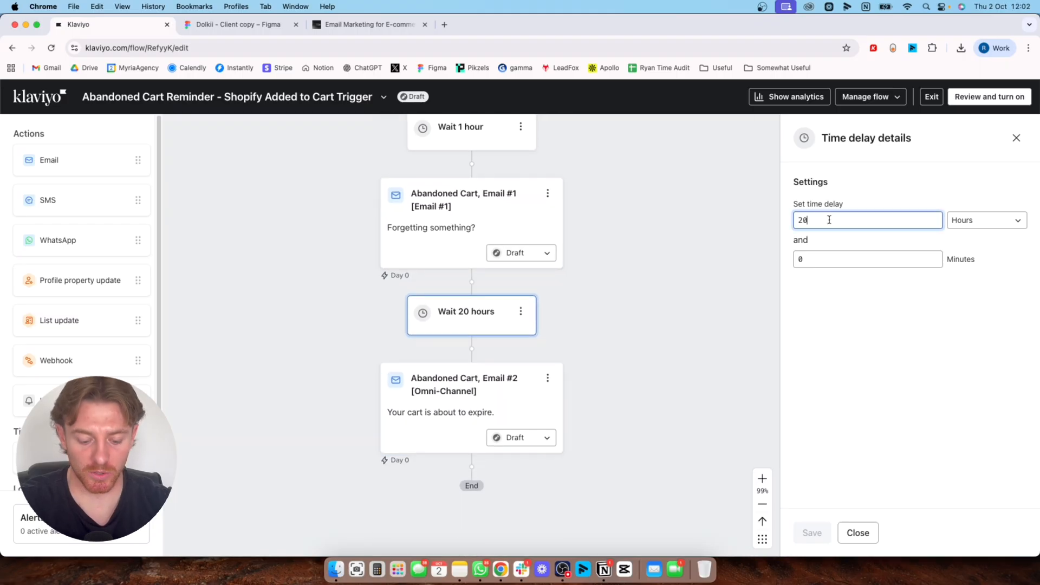
pyautogui.press('BackSpace')
pyautogui.write('3')
pyautogui.click(811, 541)
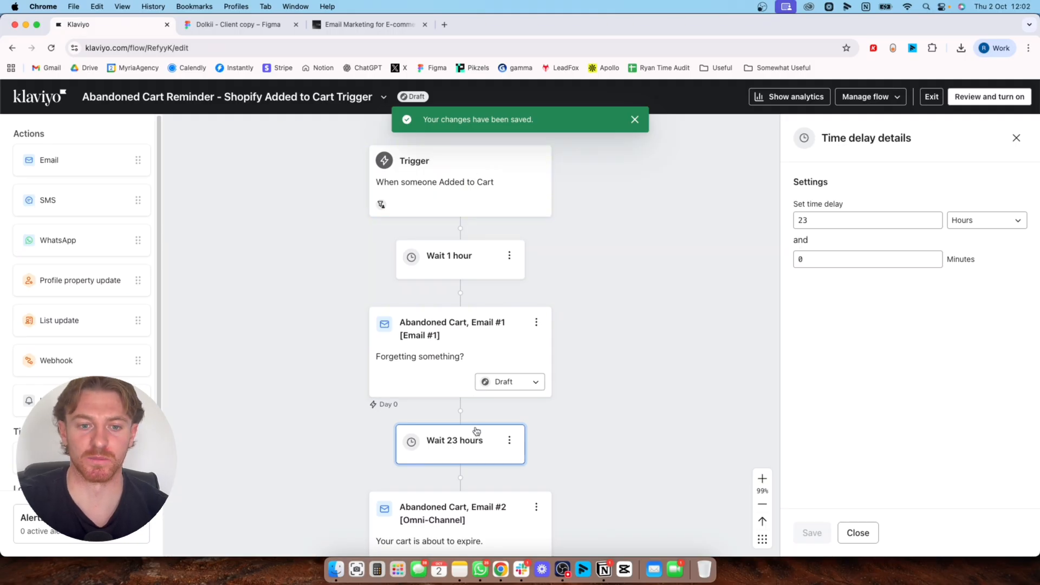
# Add a new time delay followed by a new email after Email #2 at the end of the flow
pyautogui.moveTo(580, 428); pyautogui.dragTo(580, 407)
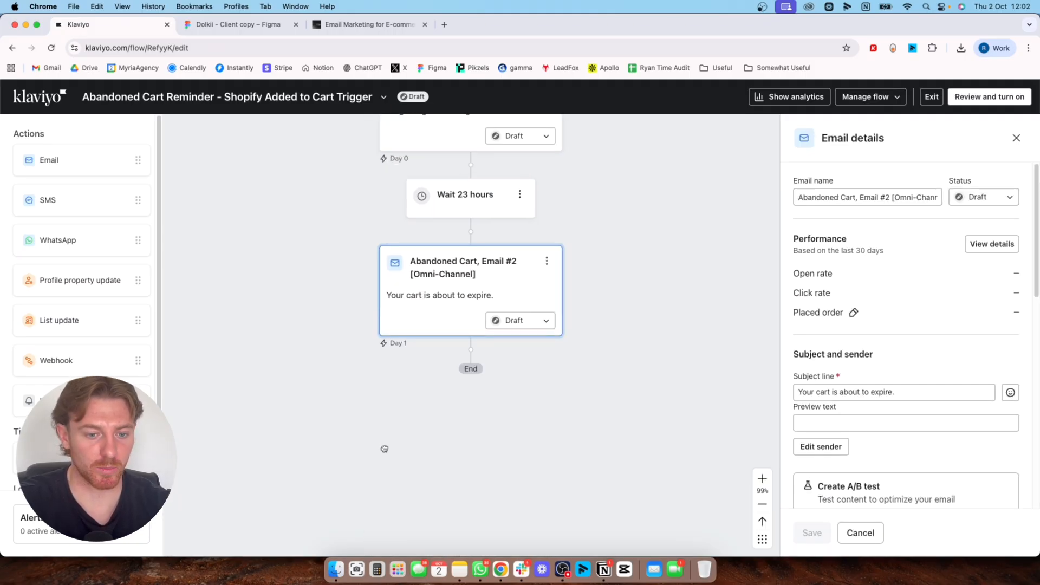
pyautogui.moveTo(385, 449); pyautogui.dragTo(389, 404)
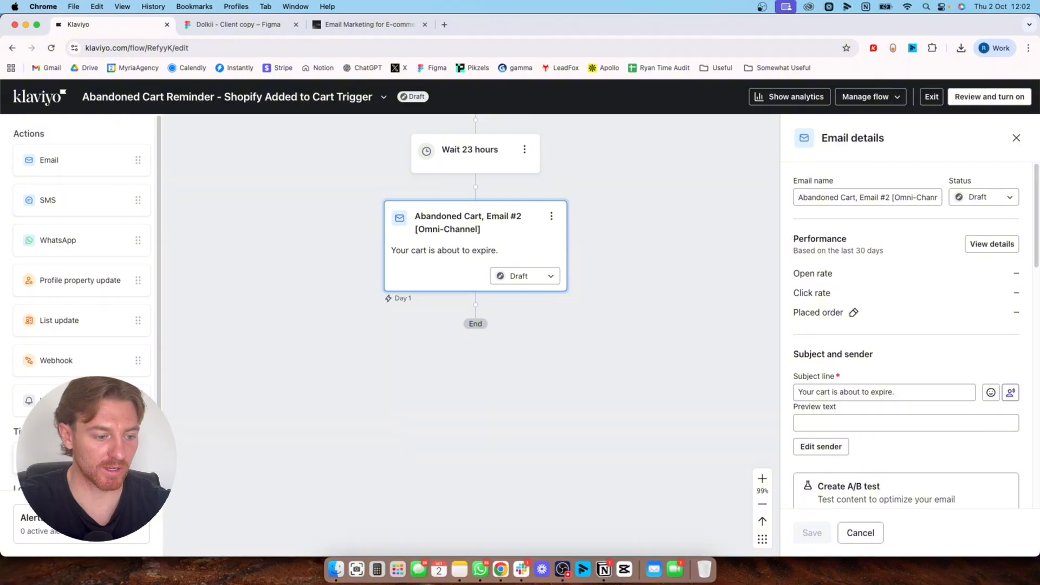
pyautogui.moveTo(81, 457); pyautogui.dragTo(466, 329)
pyautogui.moveTo(48, 165); pyautogui.dragTo(433, 417)
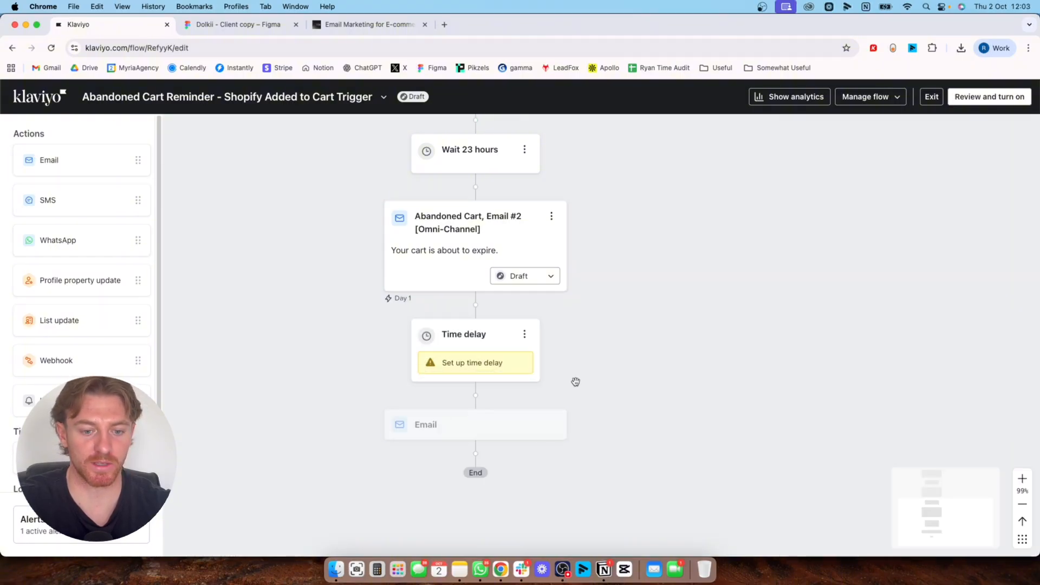
# Set the new time delay between Email #2 and the third email to 48 days, save it, and dismiss the notification
pyautogui.click(474, 349)
pyautogui.moveTo(640, 304); pyautogui.dragTo(620, 433)
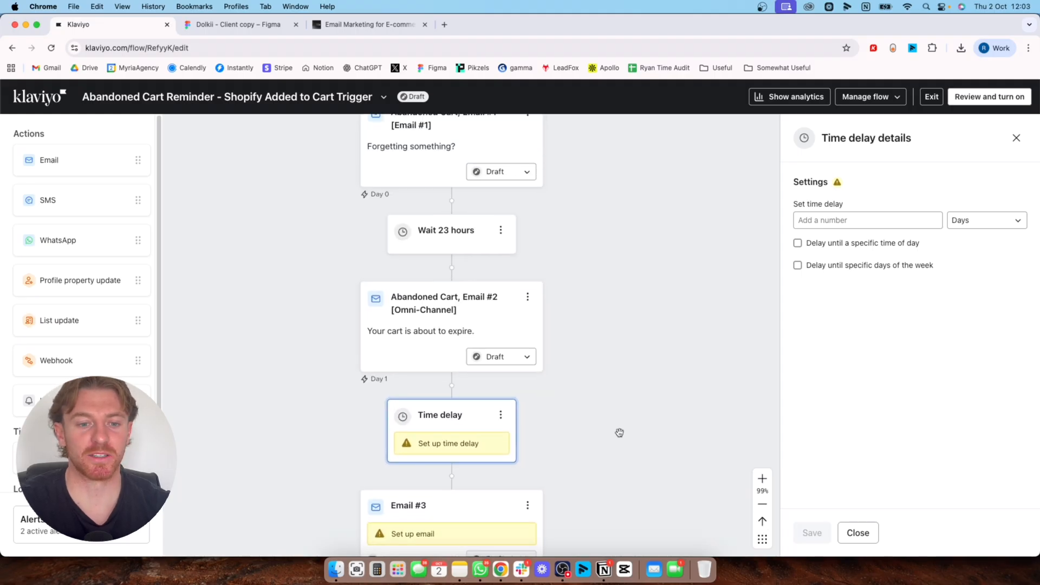
pyautogui.moveTo(608, 376); pyautogui.dragTo(603, 386)
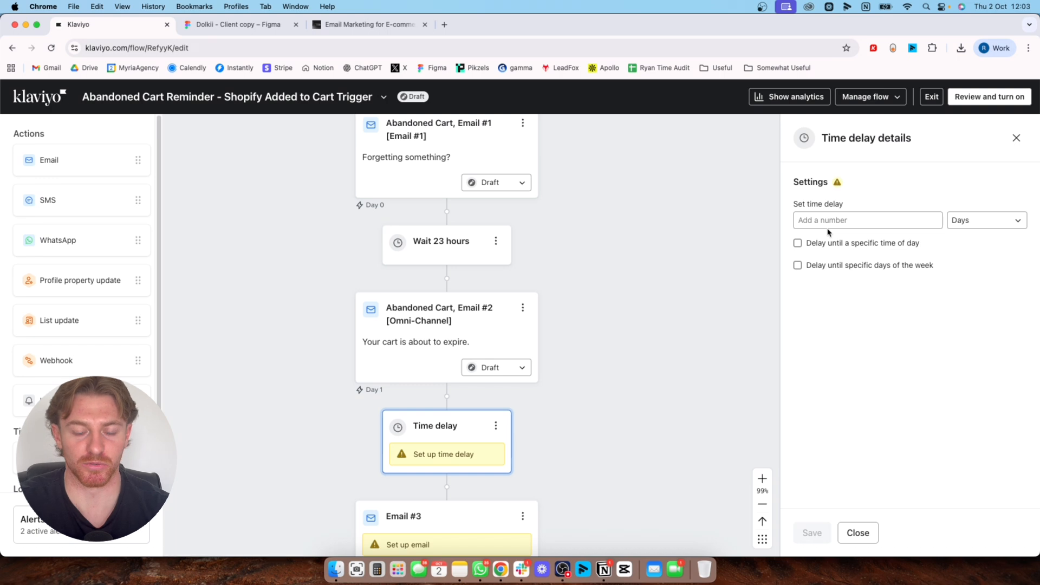
pyautogui.moveTo(560, 415); pyautogui.dragTo(552, 328)
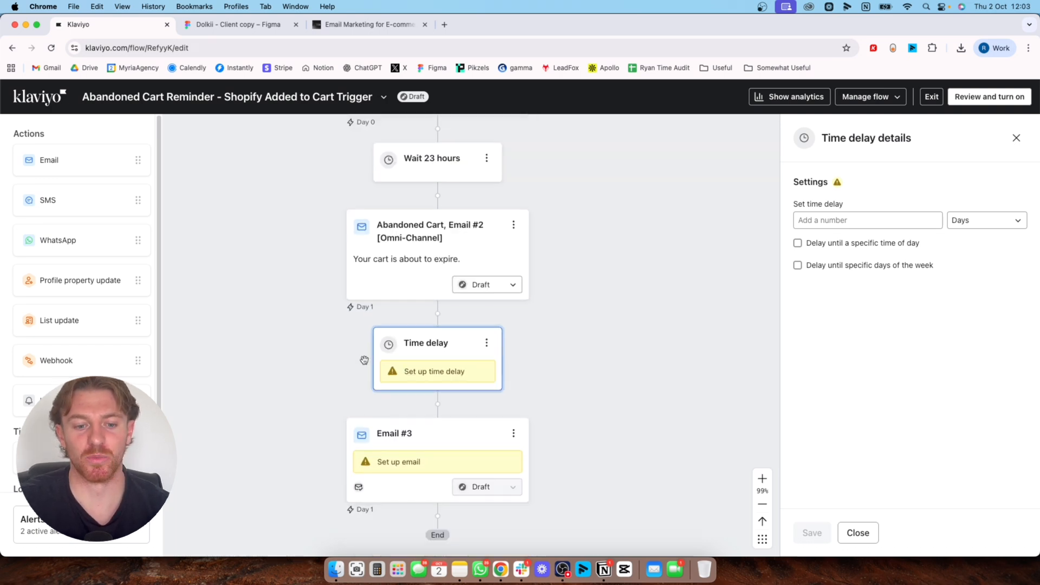
pyautogui.scroll(4, 553, 297)
pyautogui.click(848, 228)
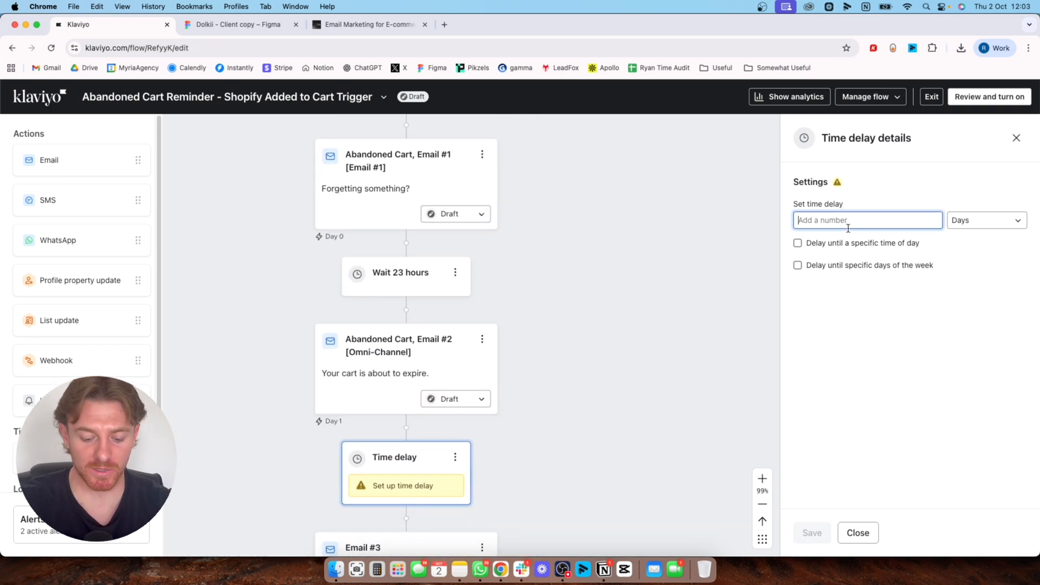
pyautogui.write('48')
pyautogui.click(812, 533)
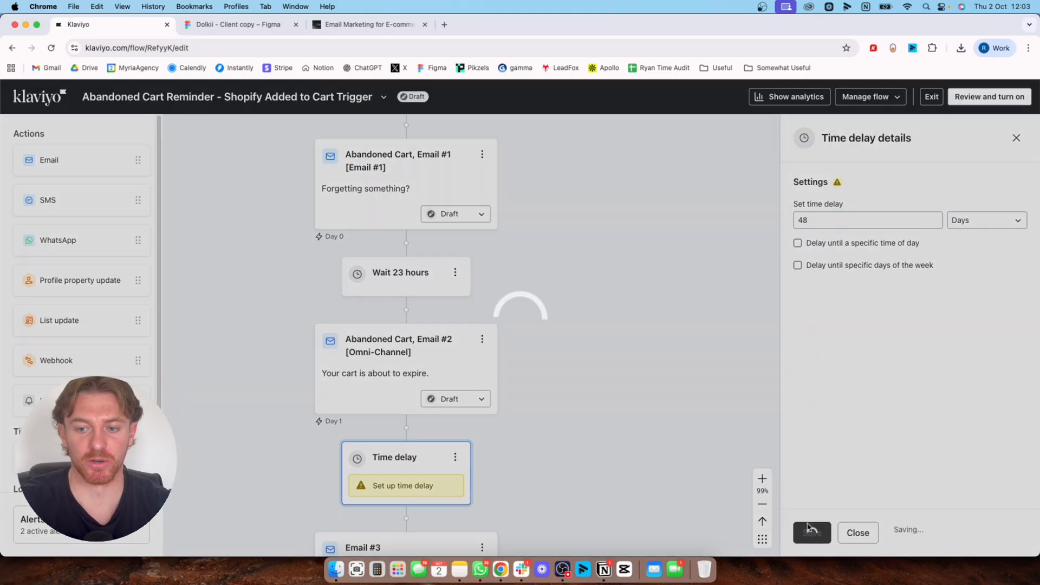
pyautogui.moveTo(533, 416); pyautogui.dragTo(532, 269)
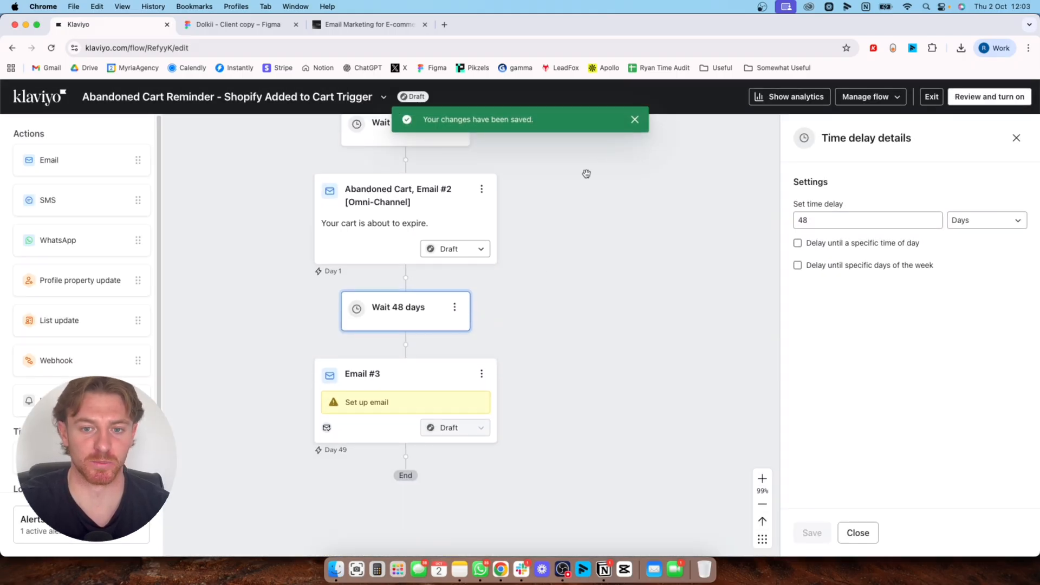
pyautogui.click(634, 119)
# Review the order of the three emails and the delays between them across the flow
pyautogui.scroll(2, 548, 255)
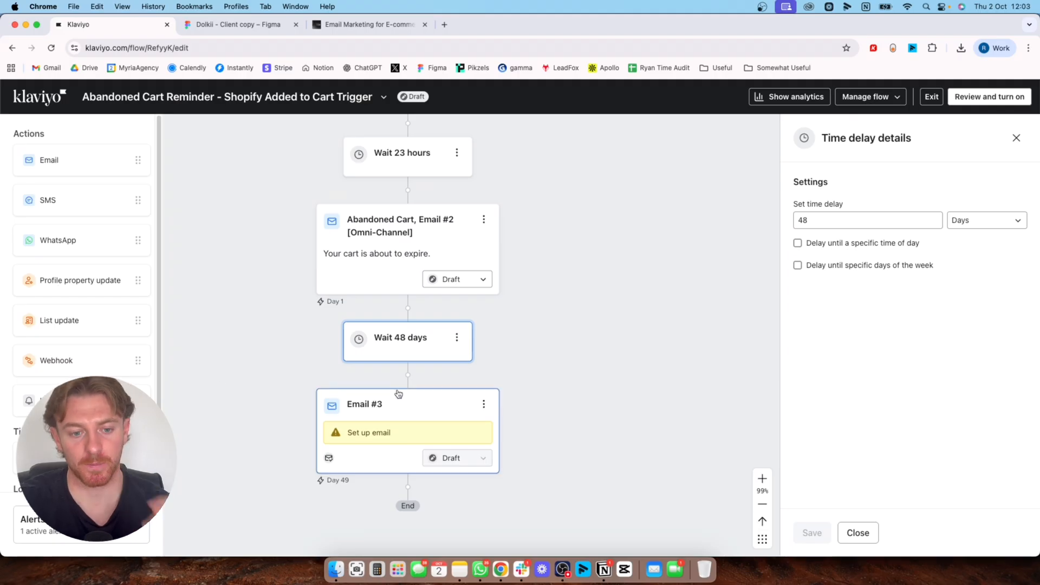
pyautogui.scroll(5, 523, 290)
pyautogui.scroll(-6, 535, 434)
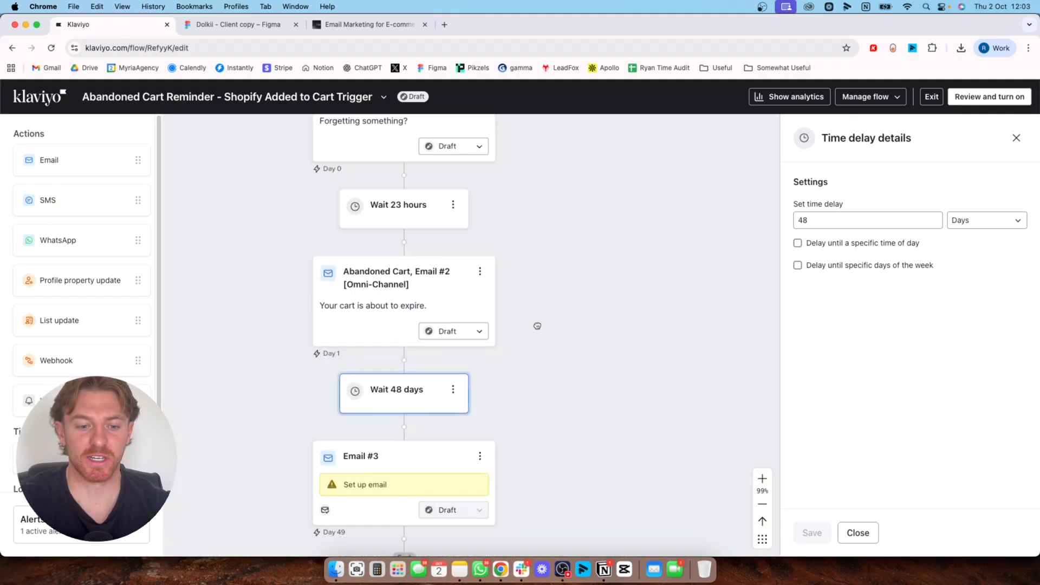
pyautogui.scroll(-3, 534, 390)
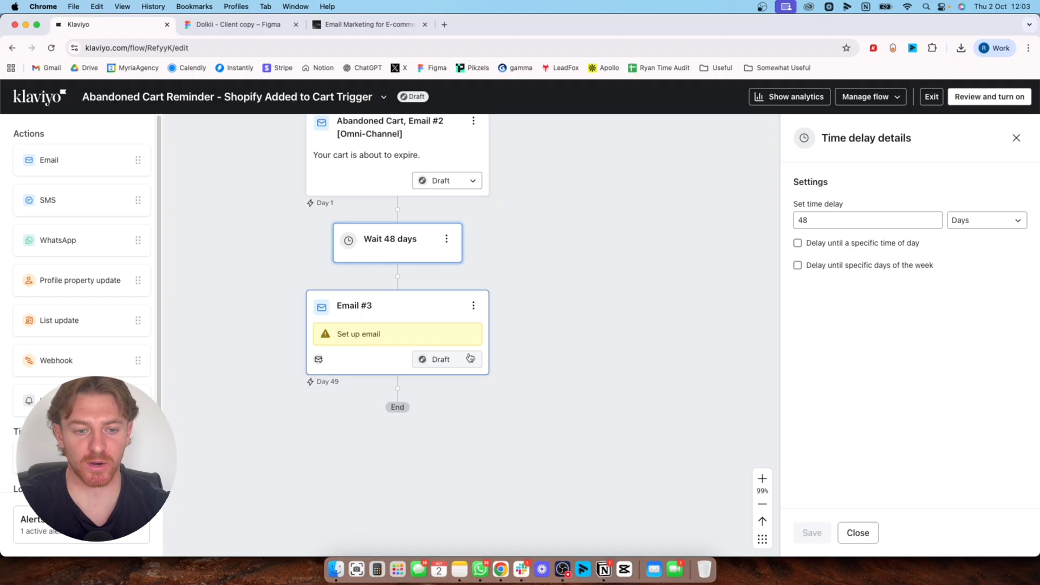
pyautogui.scroll(-4, 528, 482)
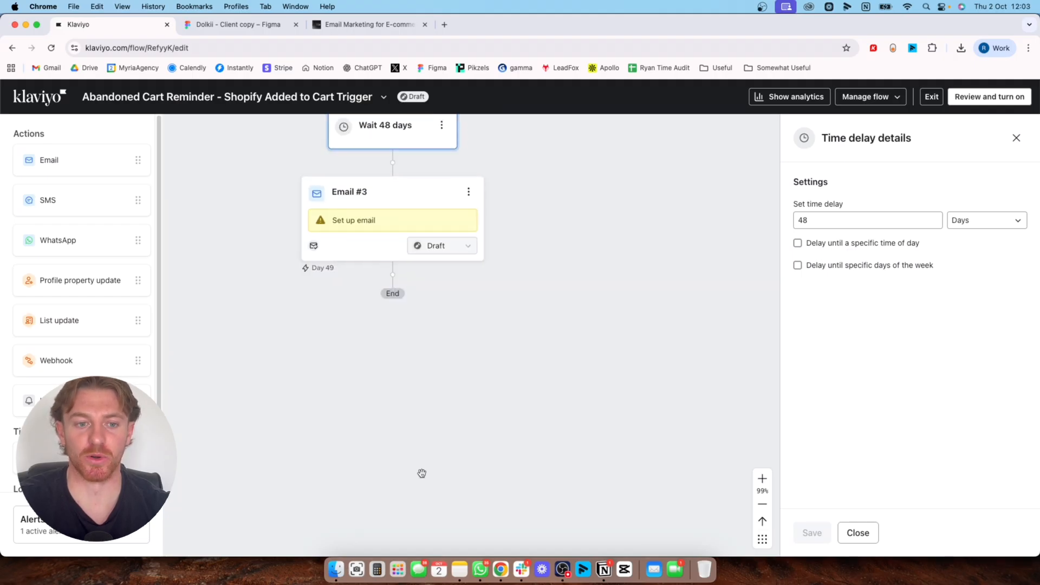
pyautogui.scroll(5, 522, 421)
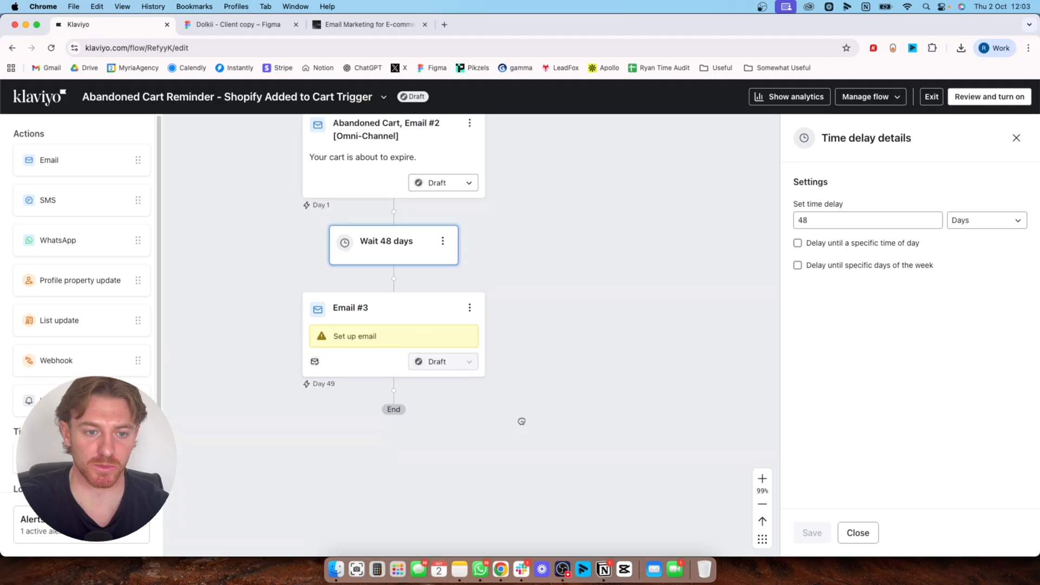
pyautogui.scroll(3, 524, 449)
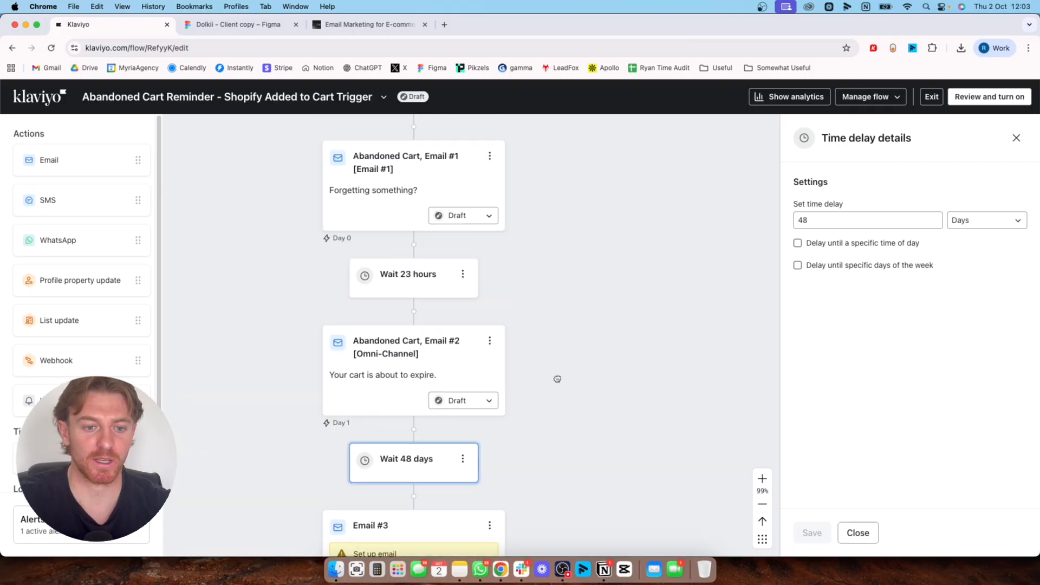
pyautogui.moveTo(546, 238); pyautogui.dragTo(548, 313)
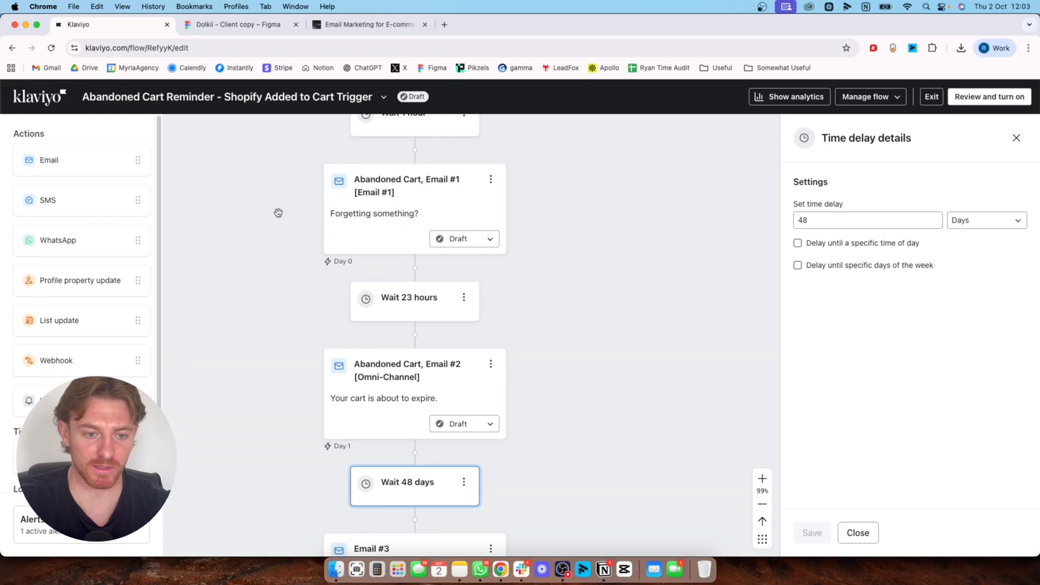
# Open the details of Email #1 and examine its subject line and preview text fields
pyautogui.click(379, 212)
pyautogui.moveTo(637, 255); pyautogui.dragTo(655, 300)
pyautogui.click(871, 391)
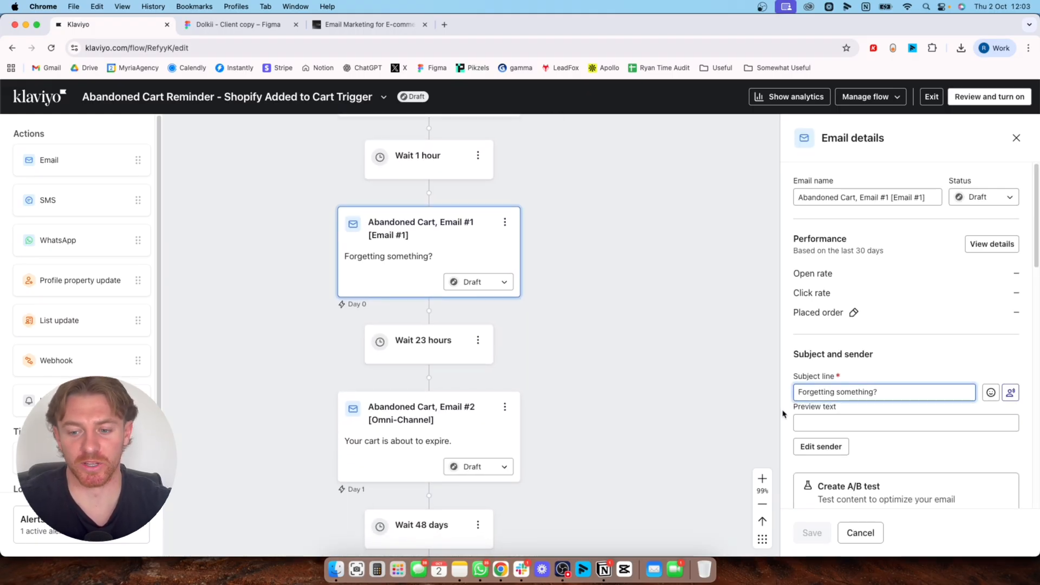
pyautogui.click(871, 423)
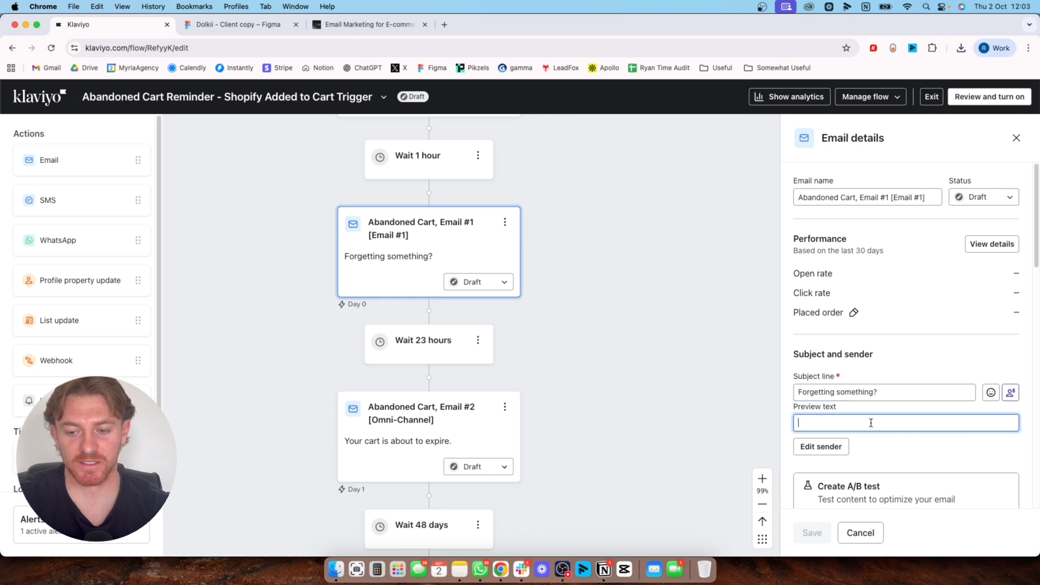
pyautogui.doubleClick(828, 391)
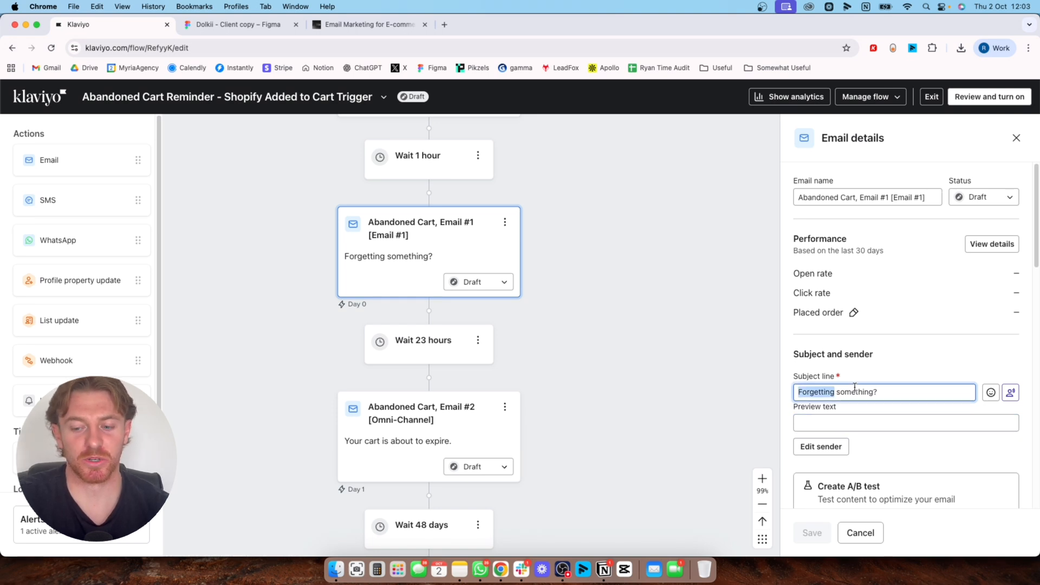
pyautogui.click(863, 421)
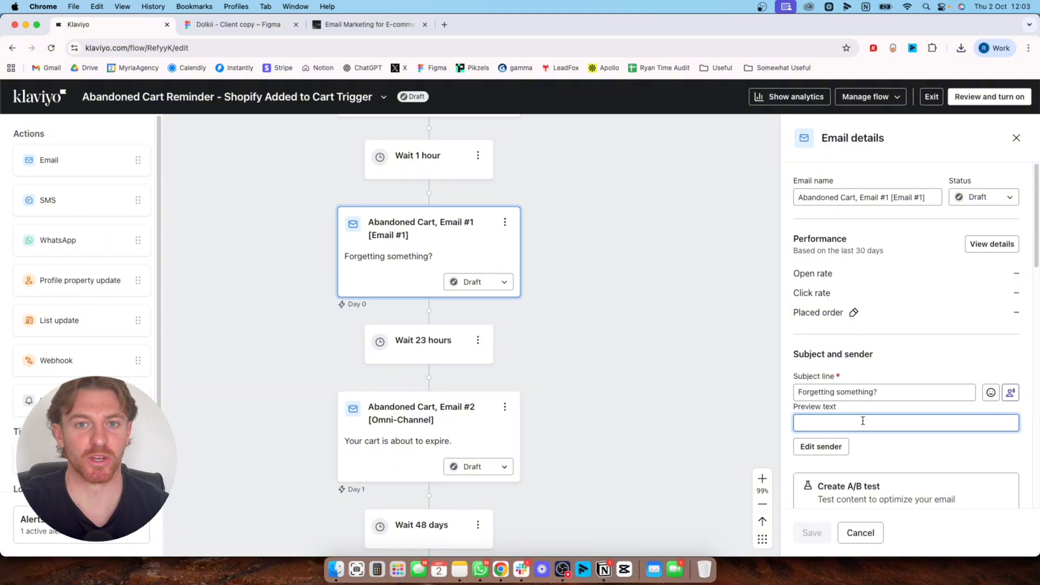
# Open Email #1's content in the template editor and select the text column of the dynamic product block
pyautogui.scroll(-5, 863, 419)
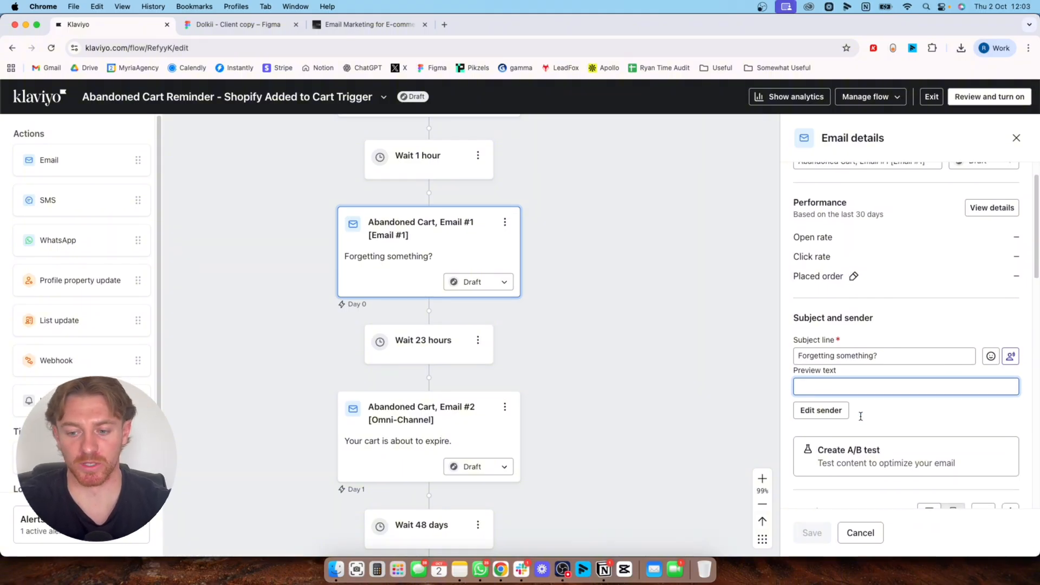
pyautogui.click(987, 429)
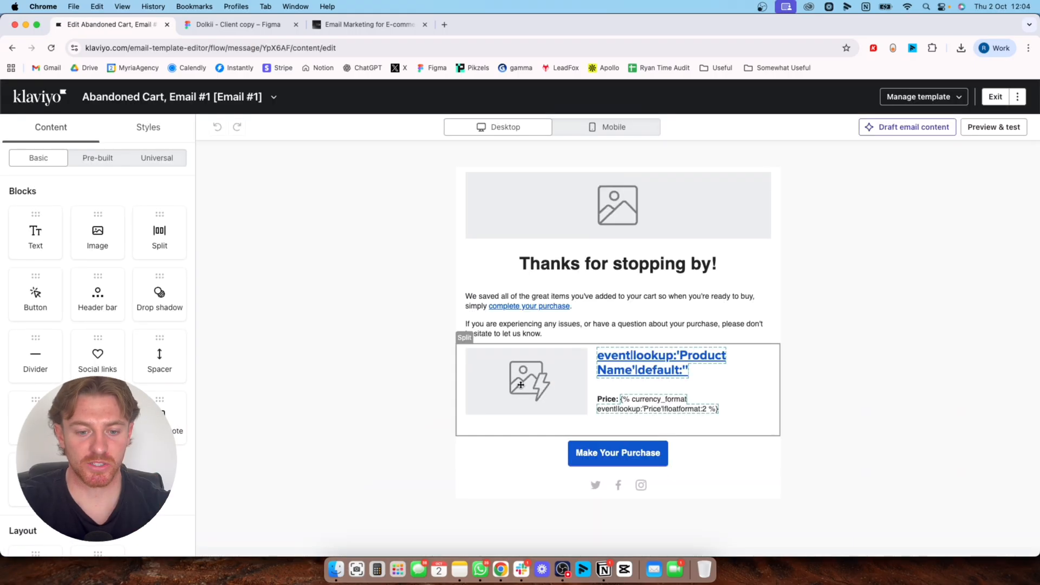
pyautogui.click(685, 385)
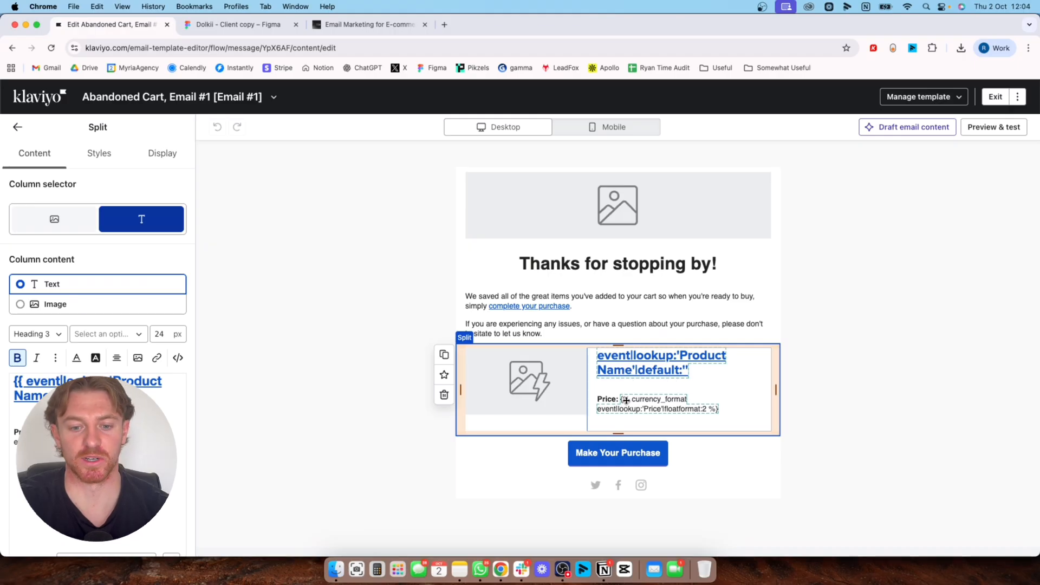
# Open the settings of the Make Your Purchase button and examine its link address
pyautogui.click(532, 455)
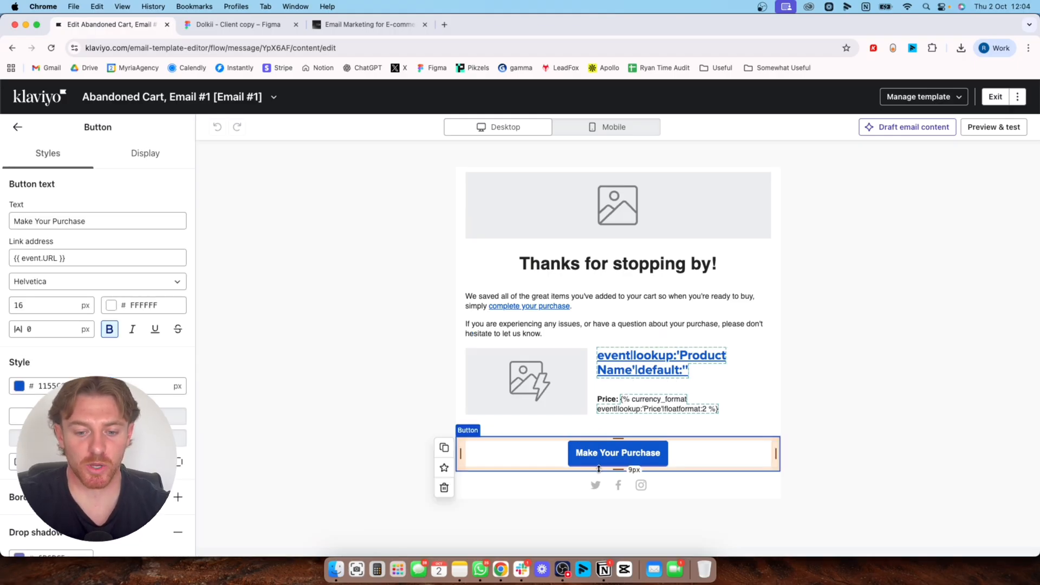
pyautogui.click(20, 258)
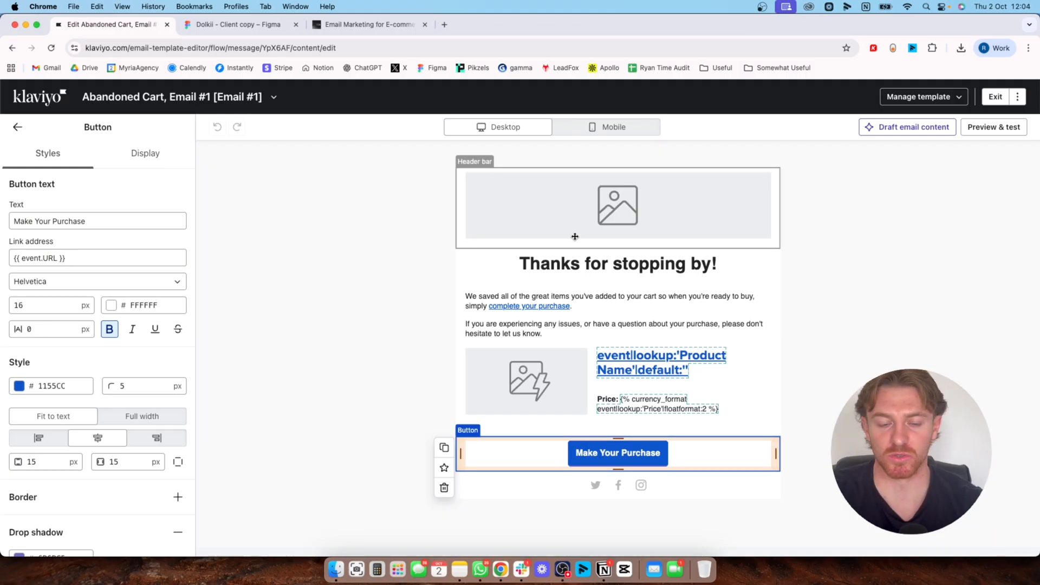
# Delete the header bar, the "Thanks for stopping by!" heading and the introductory text block from the email
pyautogui.click(546, 217)
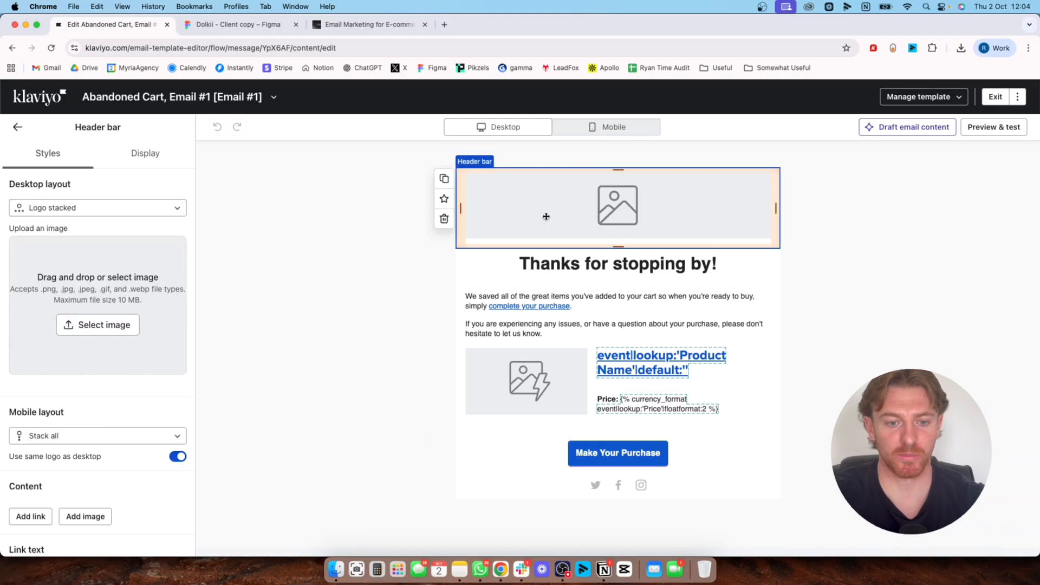
pyautogui.click(444, 219)
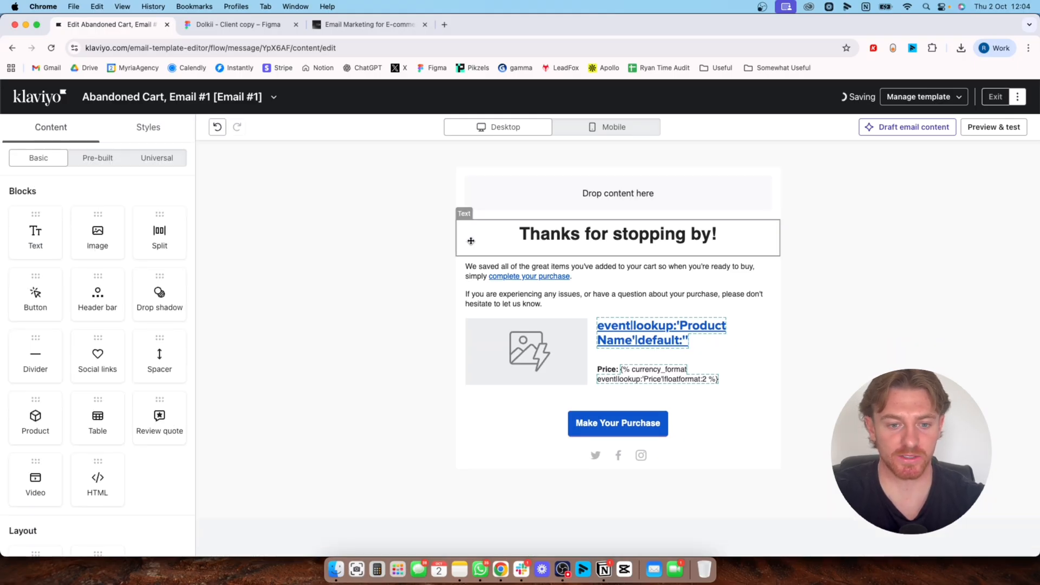
pyautogui.click(469, 240)
pyautogui.click(444, 292)
pyautogui.click(465, 266)
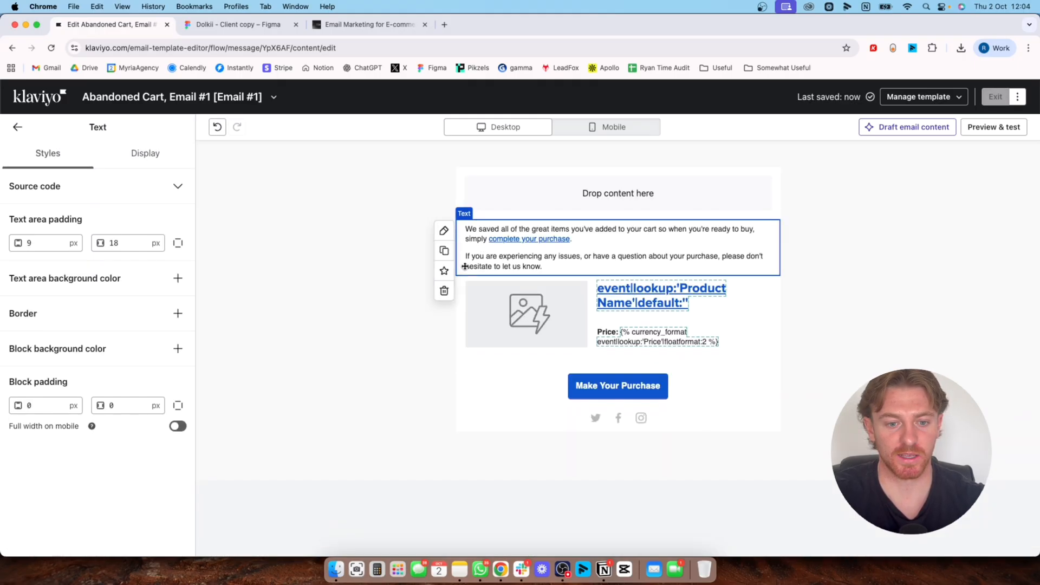
pyautogui.click(445, 291)
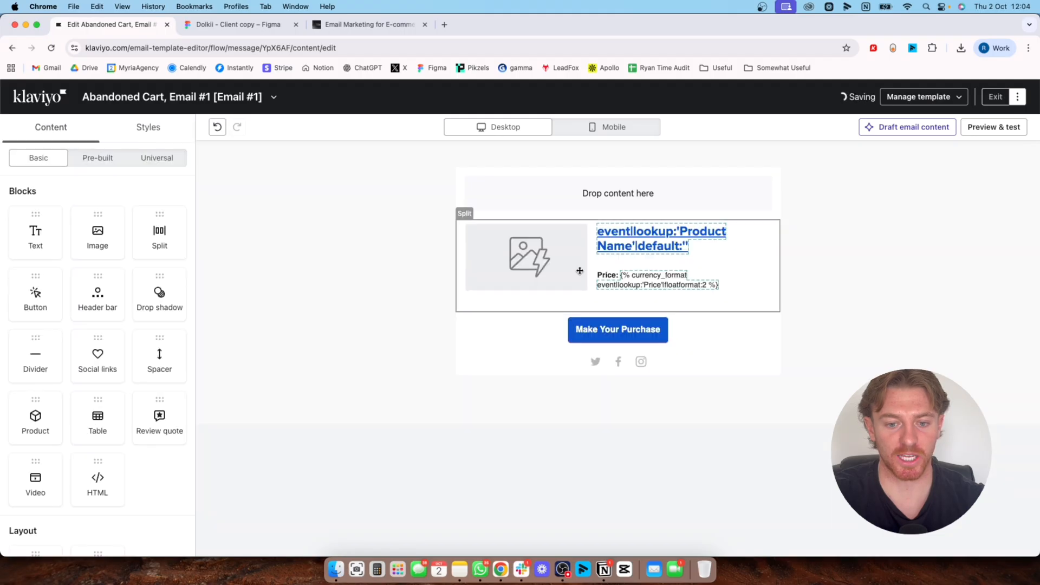
# Remove the empty section at the top of the email and place an image block above the dynamic product block
pyautogui.click(550, 200)
pyautogui.click(209, 240)
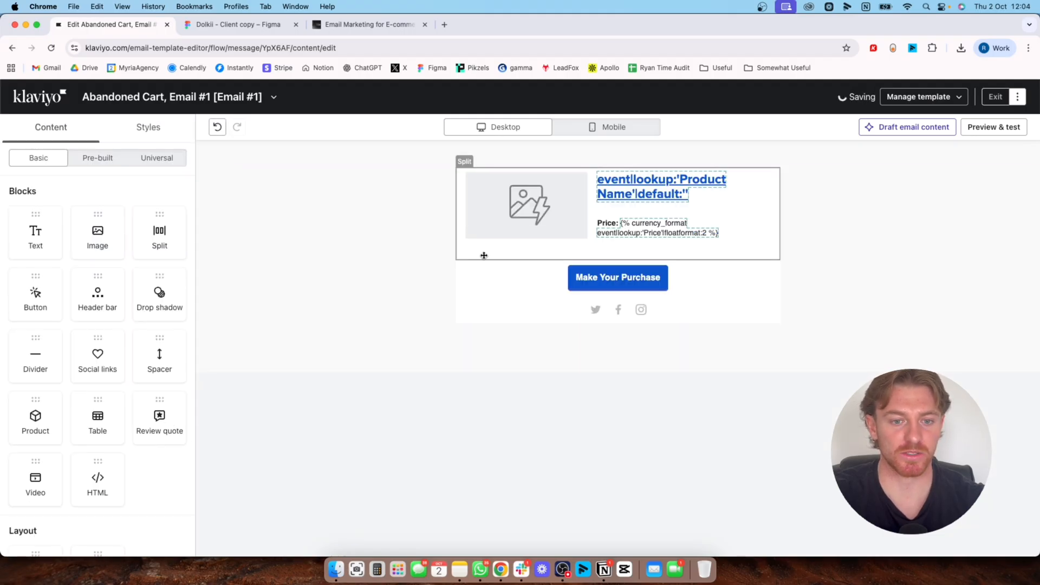
pyautogui.moveTo(112, 216); pyautogui.dragTo(582, 176)
# Switch to the Dolkii Figma file and draw a slice about 602 × 1239 over the first abandoned cart email, from its banner through the "We get it" headline
pyautogui.click(232, 24)
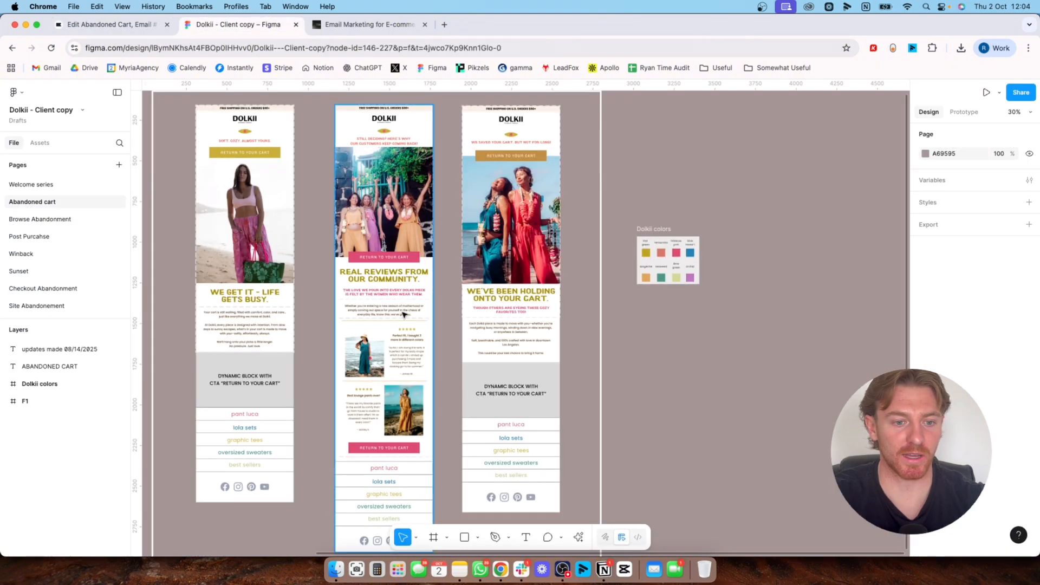
pyautogui.scroll(5, 461, 271)
pyautogui.scroll(3, 447, 273)
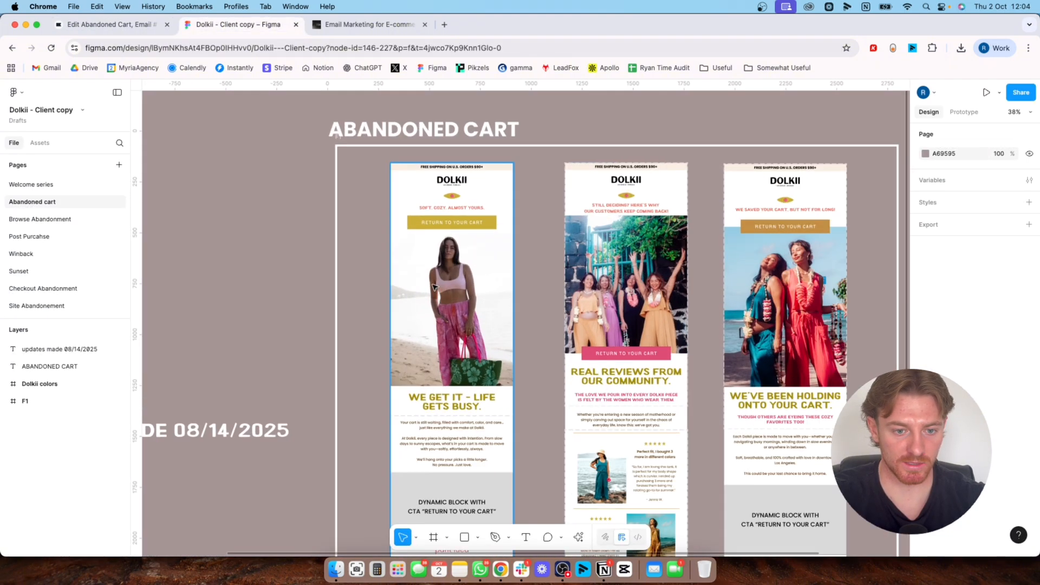
pyautogui.press('s')
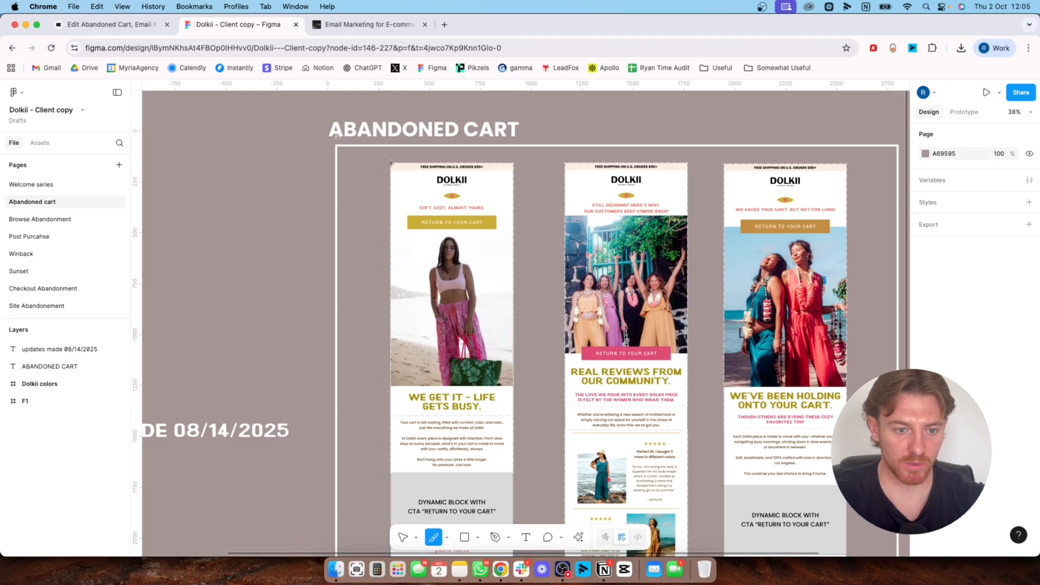
pyautogui.moveTo(391, 163); pyautogui.dragTo(513, 416)
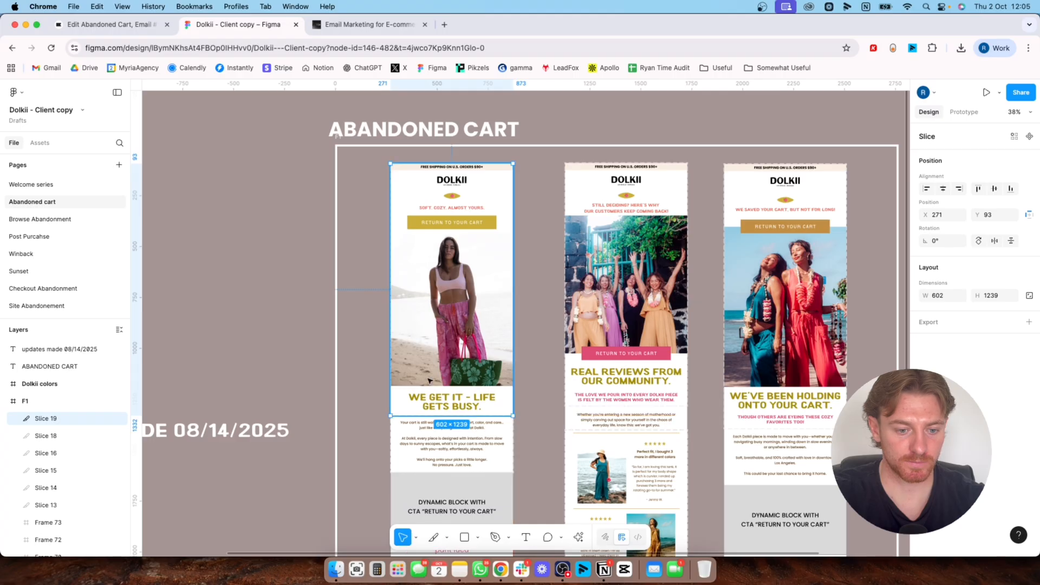
# Adjust the slice's left and top edges to fit the email design exactly, making it 600 × 1240
pyautogui.moveTo(390, 333); pyautogui.dragTo(390, 333)
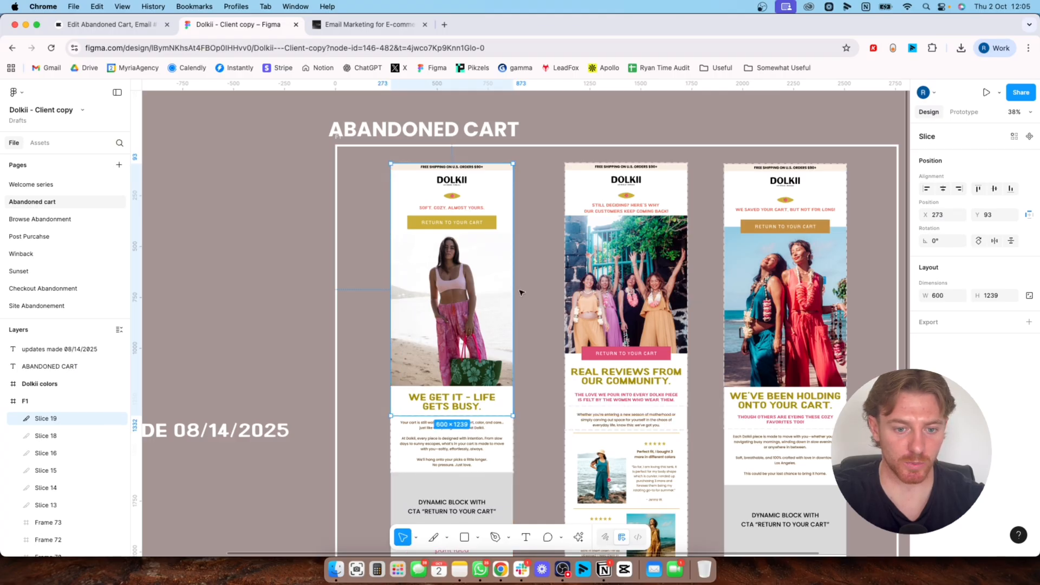
pyautogui.moveTo(520, 291); pyautogui.dragTo(514, 291)
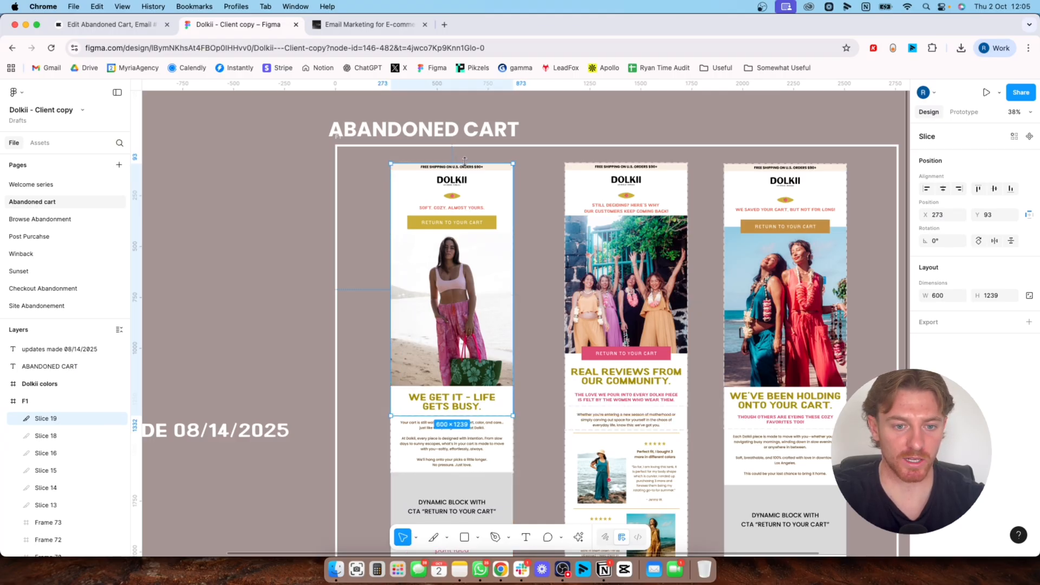
pyautogui.moveTo(465, 162); pyautogui.dragTo(465, 162)
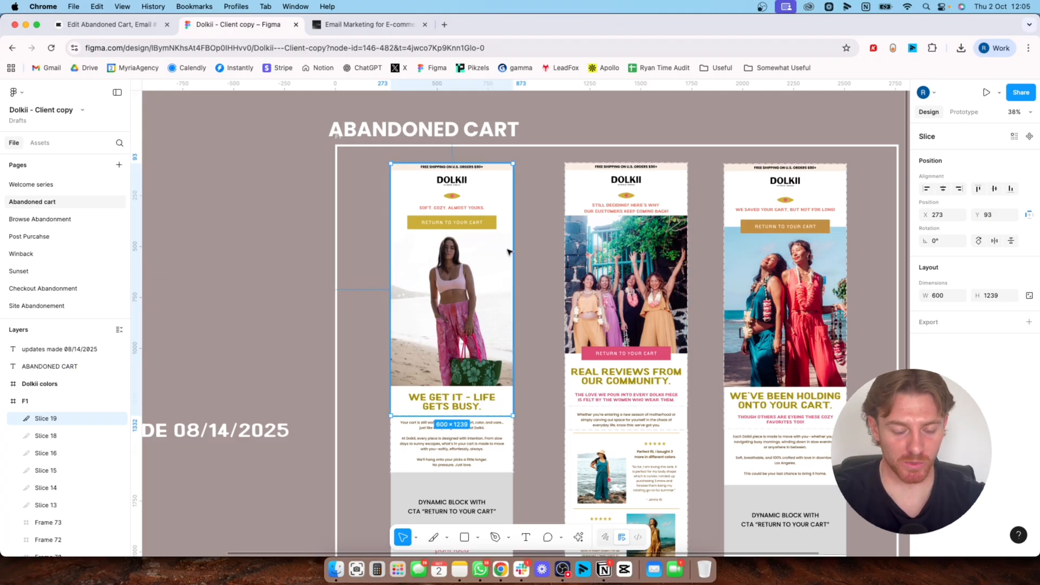
pyautogui.scroll(3, 507, 251)
pyautogui.scroll(4, 502, 163)
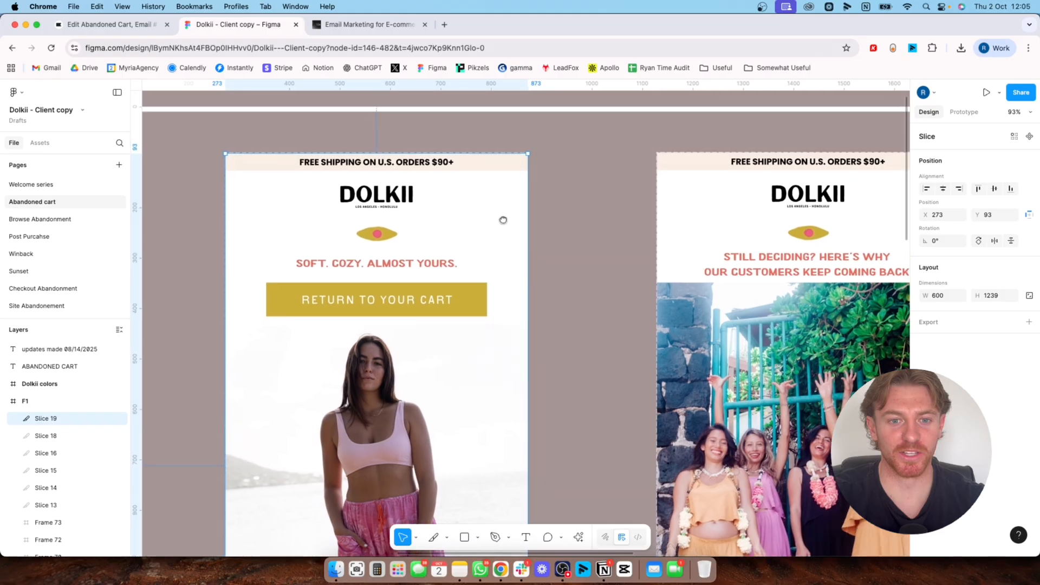
pyautogui.scroll(5, 503, 220)
pyautogui.moveTo(579, 242); pyautogui.dragTo(552, 231)
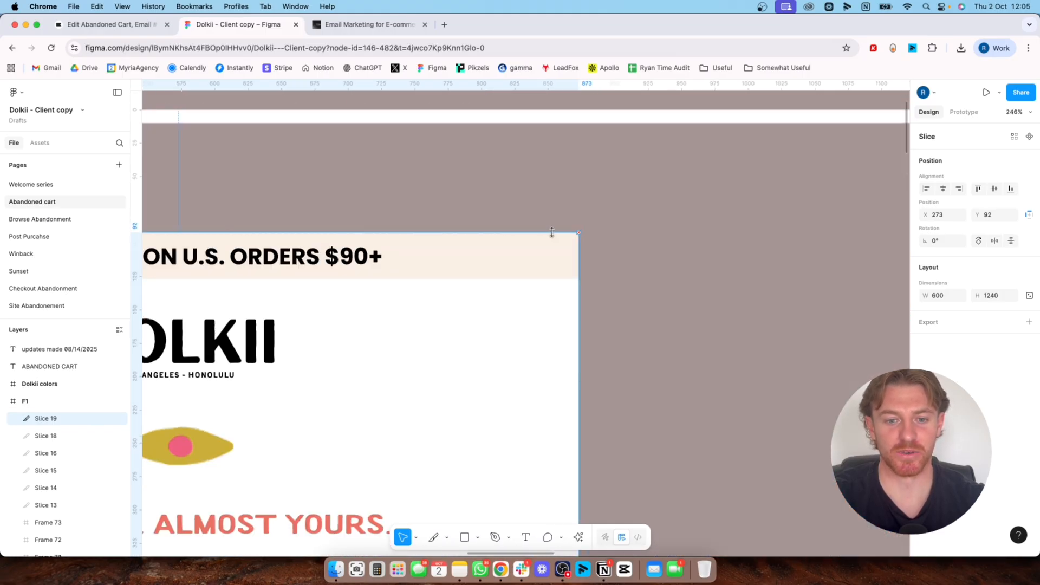
# Check the slice's fit around the design, add export settings at 1x in JPEG format, and export the slice
pyautogui.scroll(-3, 593, 287)
pyautogui.scroll(-6, 575, 311)
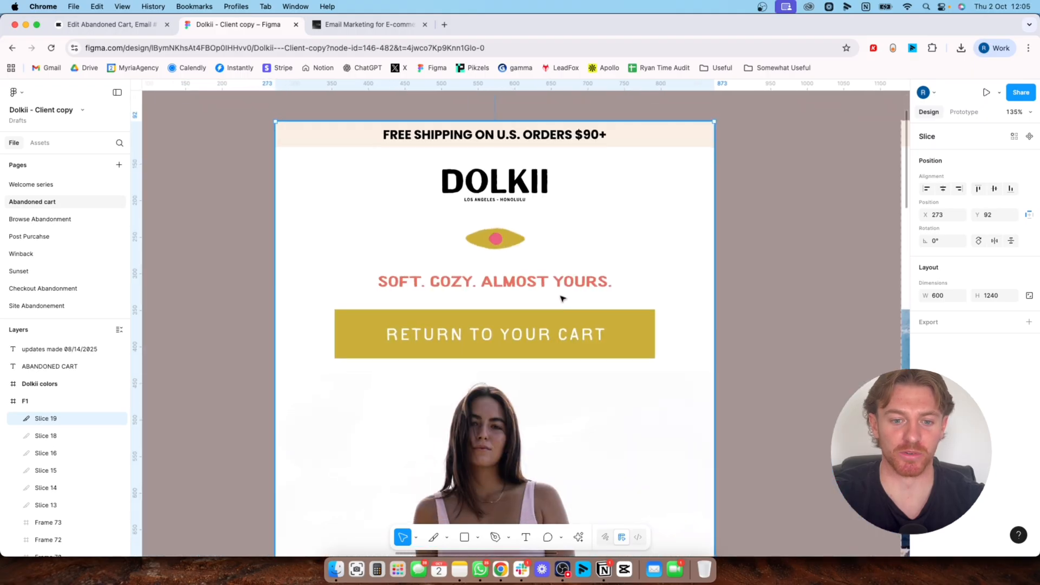
pyautogui.scroll(-4, 562, 217)
pyautogui.scroll(-2, 561, 158)
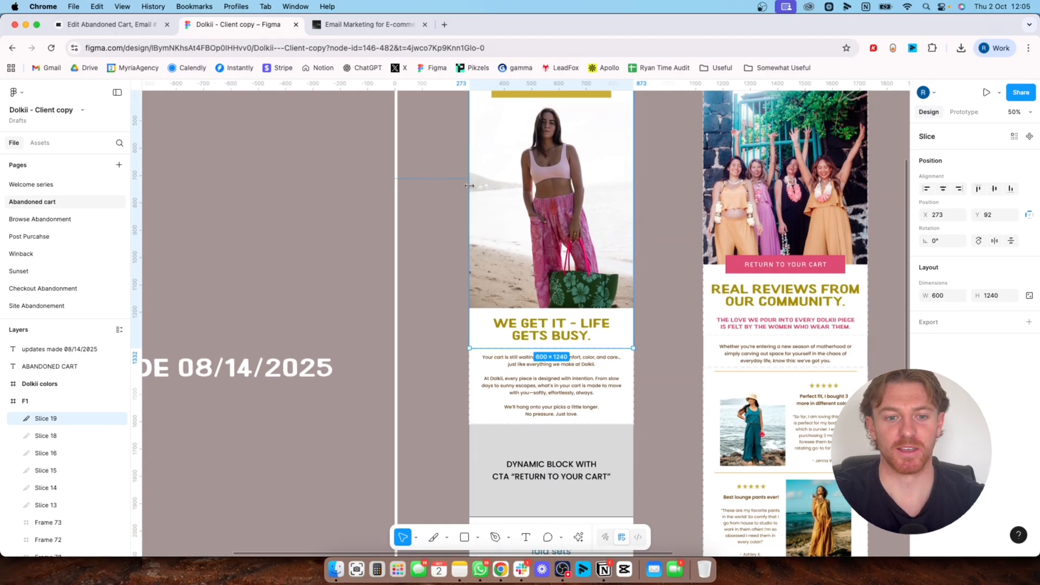
pyautogui.scroll(2, 463, 328)
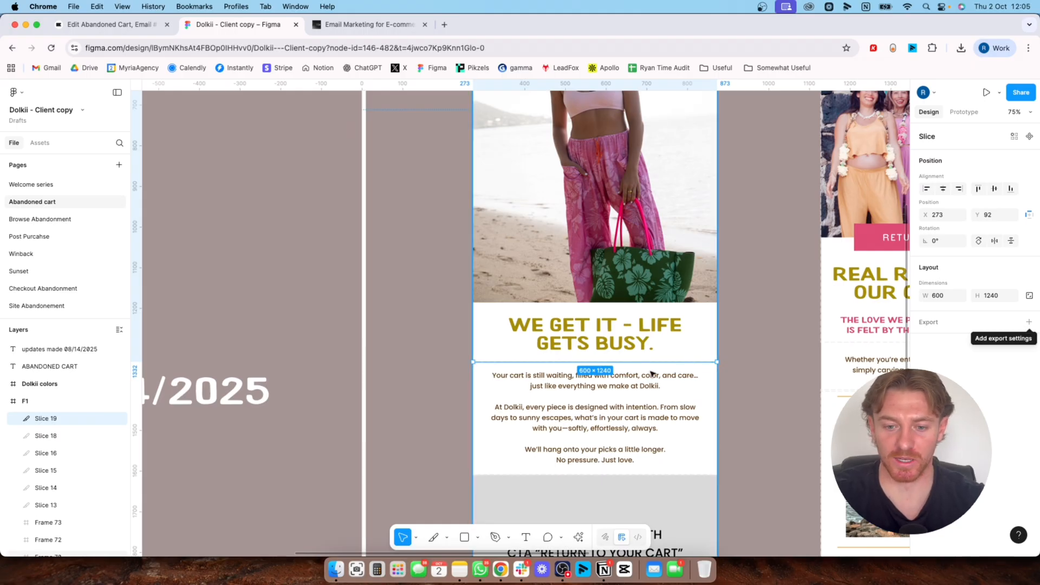
pyautogui.click(1029, 321)
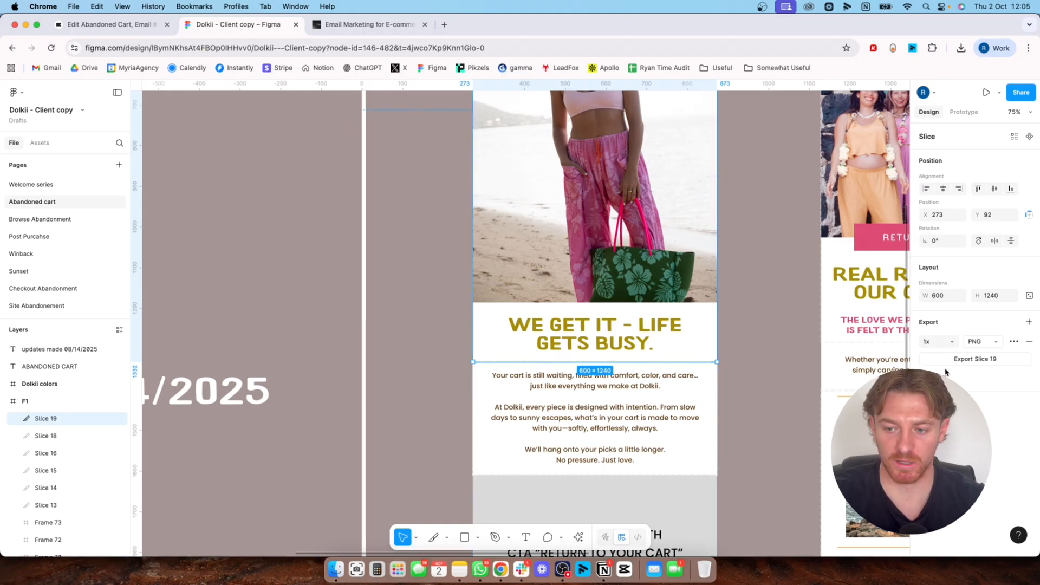
pyautogui.click(983, 341)
pyautogui.click(983, 364)
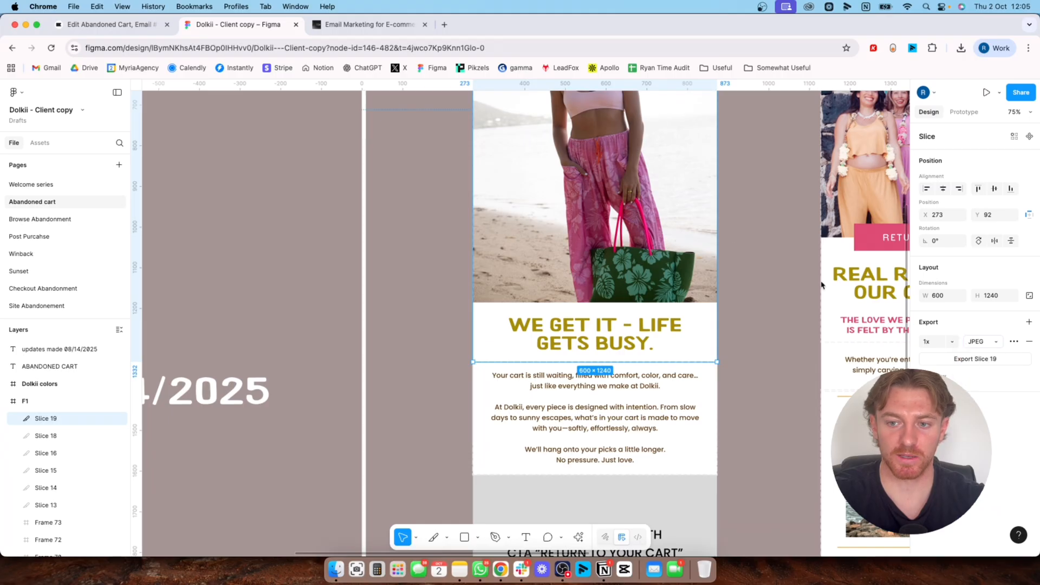
# Switch back to Klaviyo and upload Slice 19.jpg into the empty image block, using the original uncompressed version
pyautogui.click(109, 24)
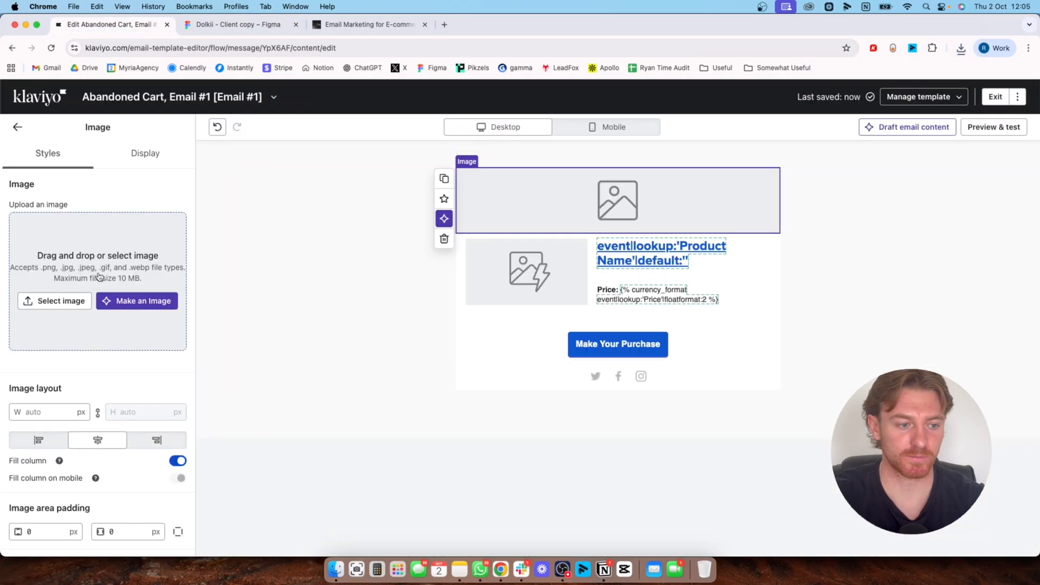
pyautogui.click(54, 301)
pyautogui.click(112, 153)
pyautogui.click(962, 47)
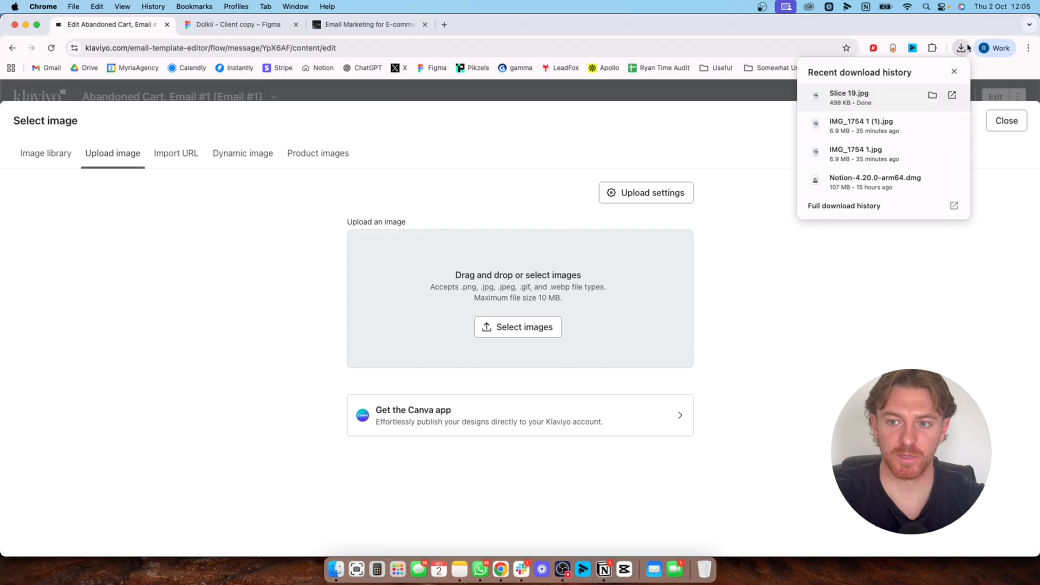
pyautogui.moveTo(882, 100); pyautogui.dragTo(556, 307)
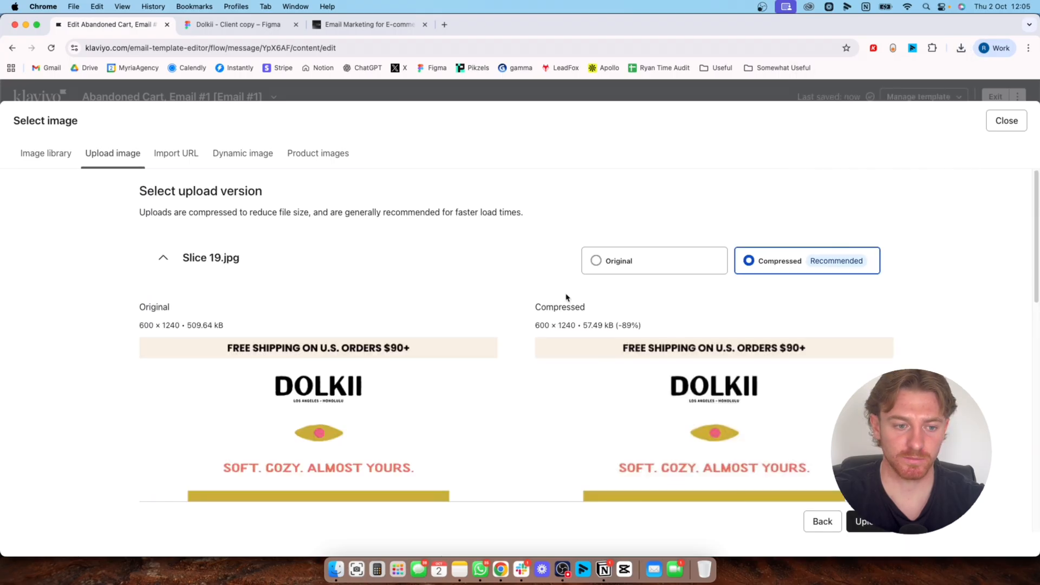
pyautogui.scroll(-1, 686, 372)
pyautogui.click(668, 234)
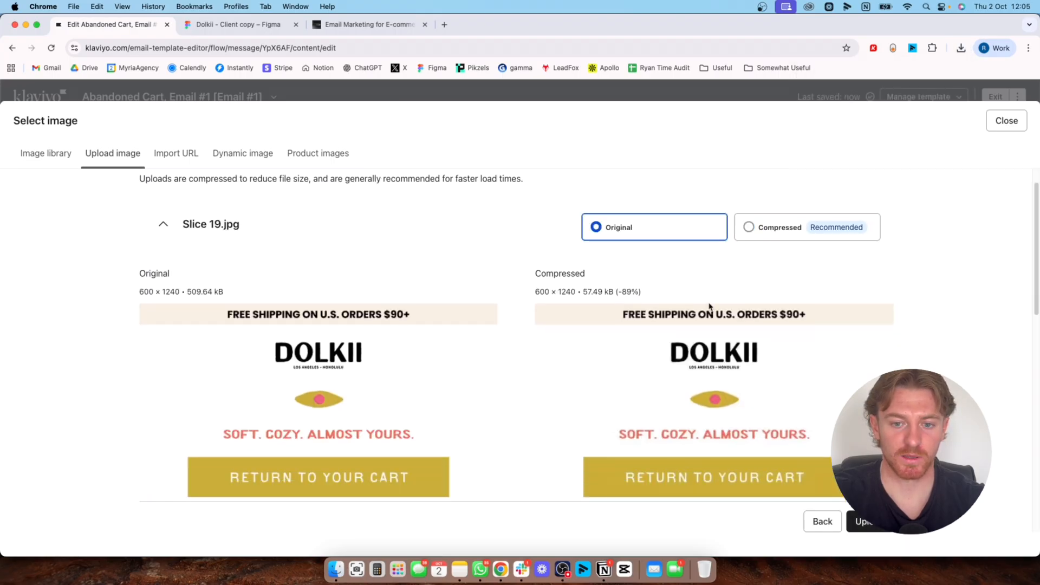
pyautogui.click(863, 521)
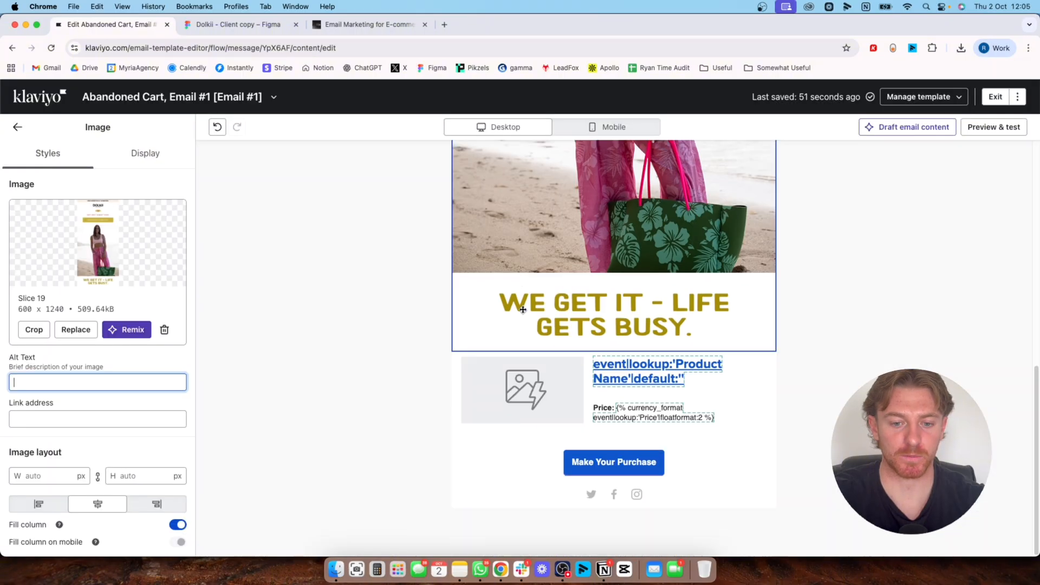
# Set the uploaded image's alt text to "soft cozy, almost yours, return to your cart"
pyautogui.scroll(10, 523, 309)
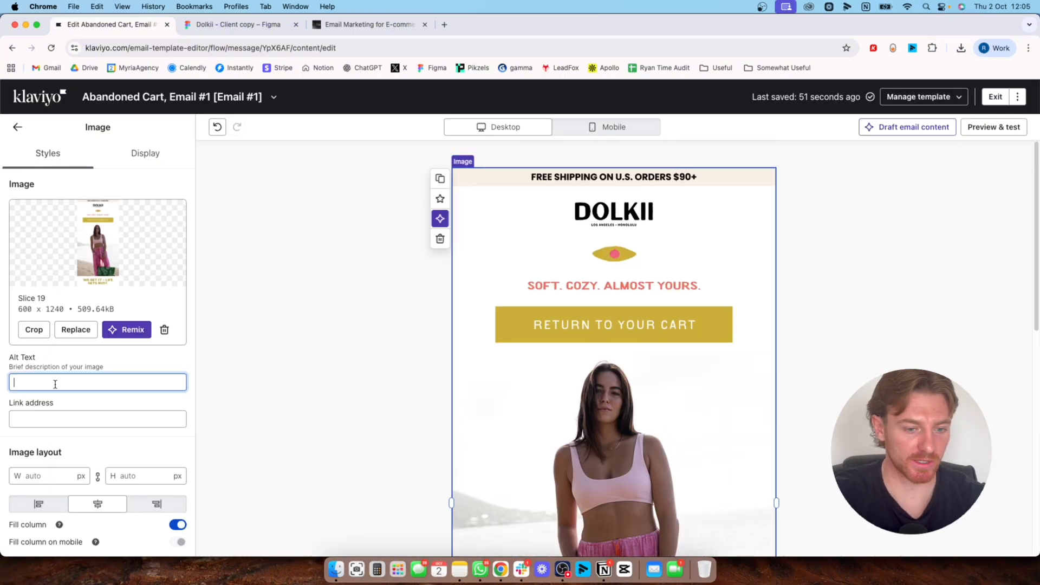
pyautogui.write('soft')
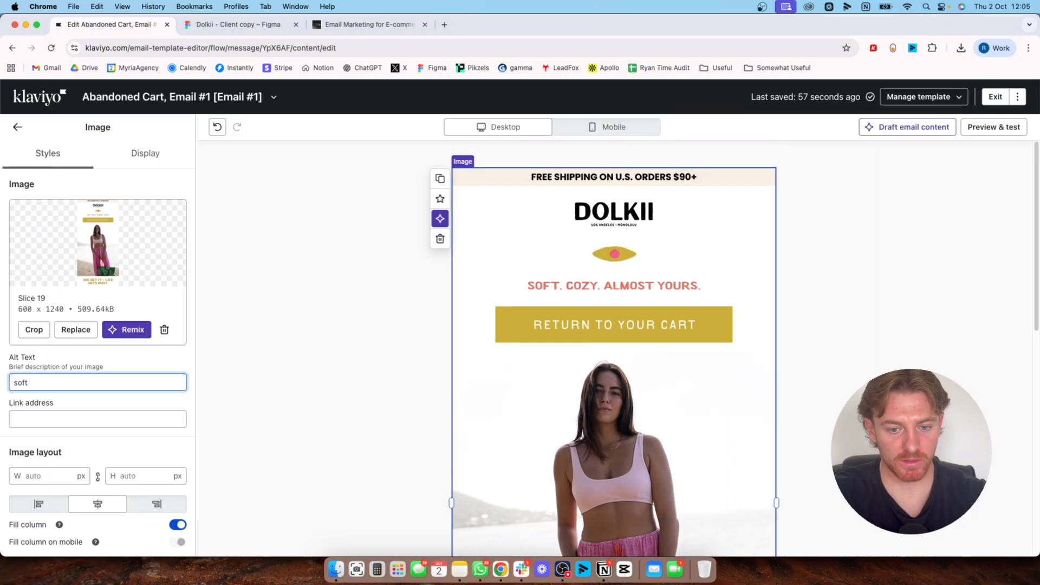
pyautogui.write(' cozy')
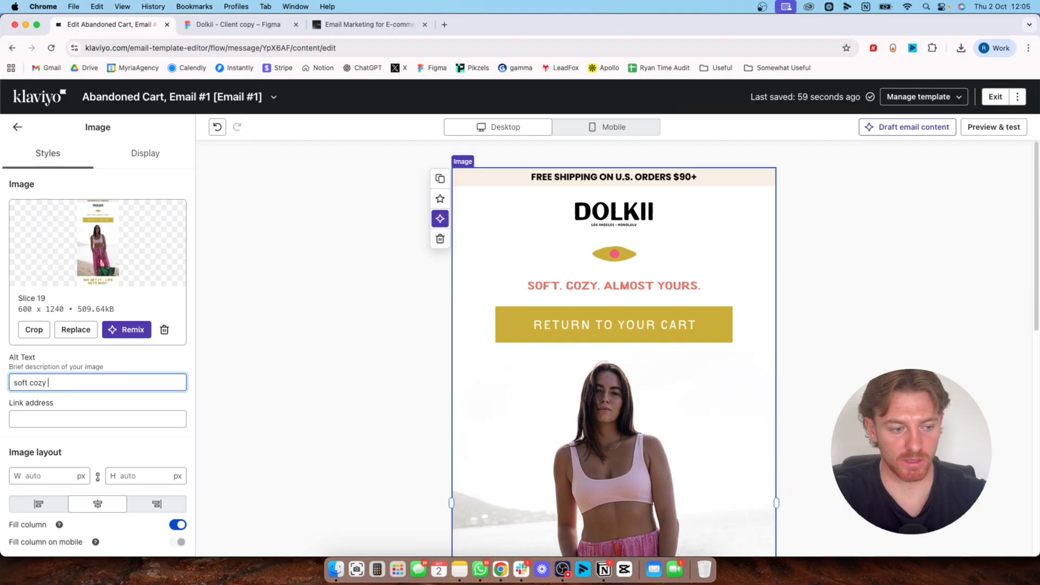
pyautogui.write(', aloms')
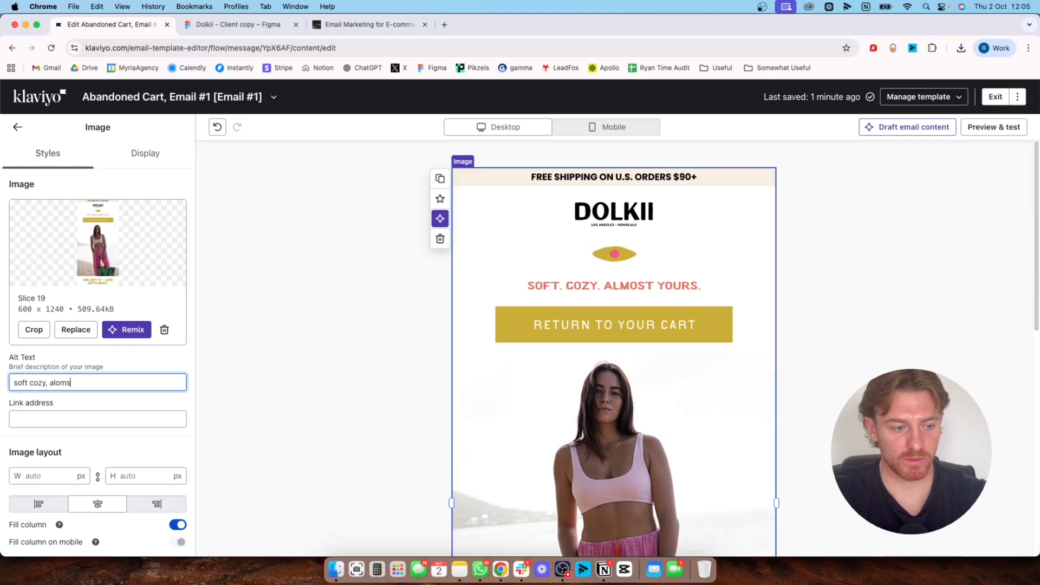
pyautogui.write('t uours')
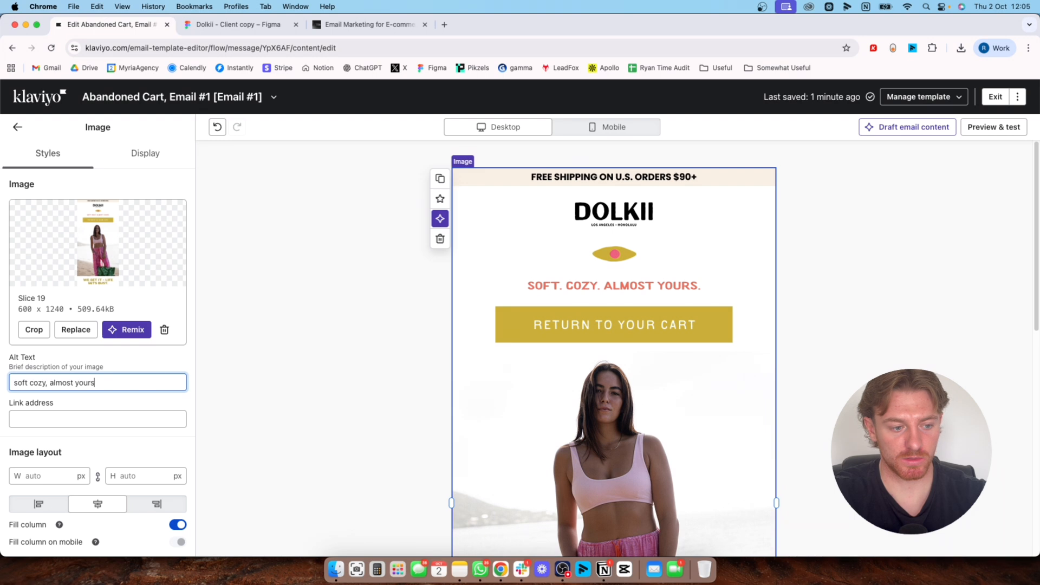
pyautogui.write(', reterun to')
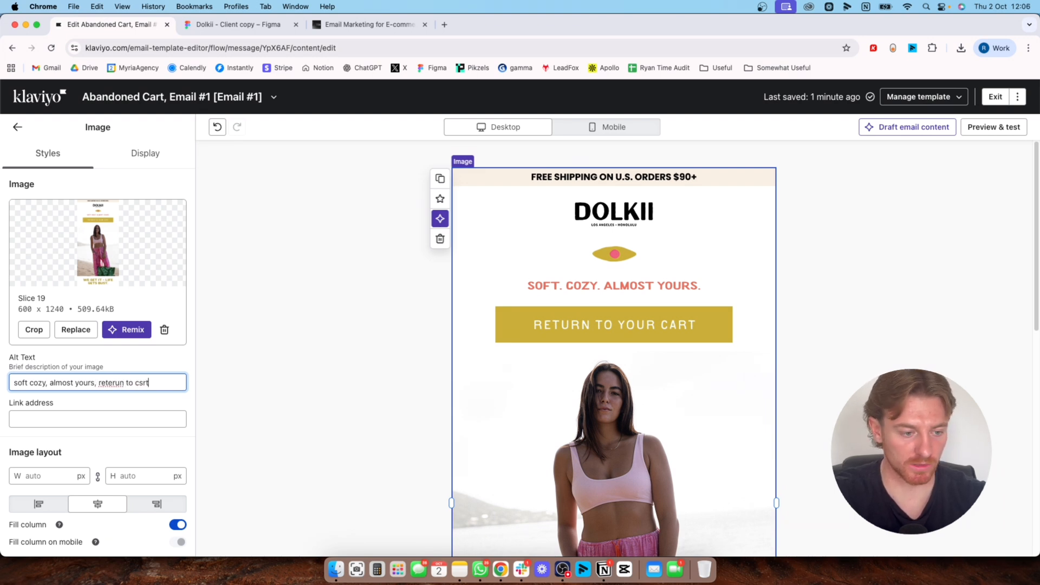
# Copy the link address {{ event.URL }} from the Make Your Purchase button
pyautogui.scroll(-8, 411, 405)
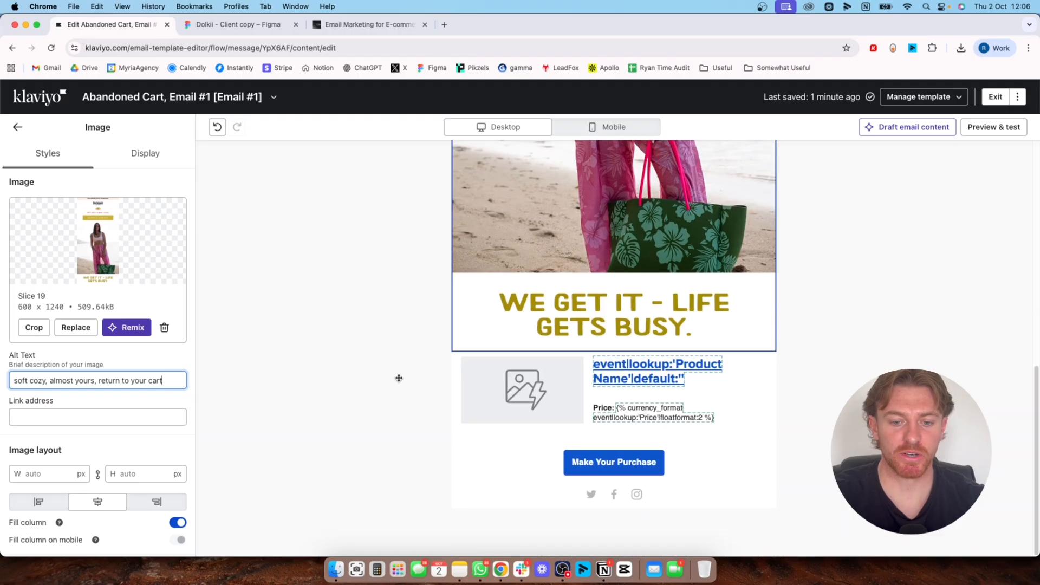
pyautogui.scroll(5, 406, 334)
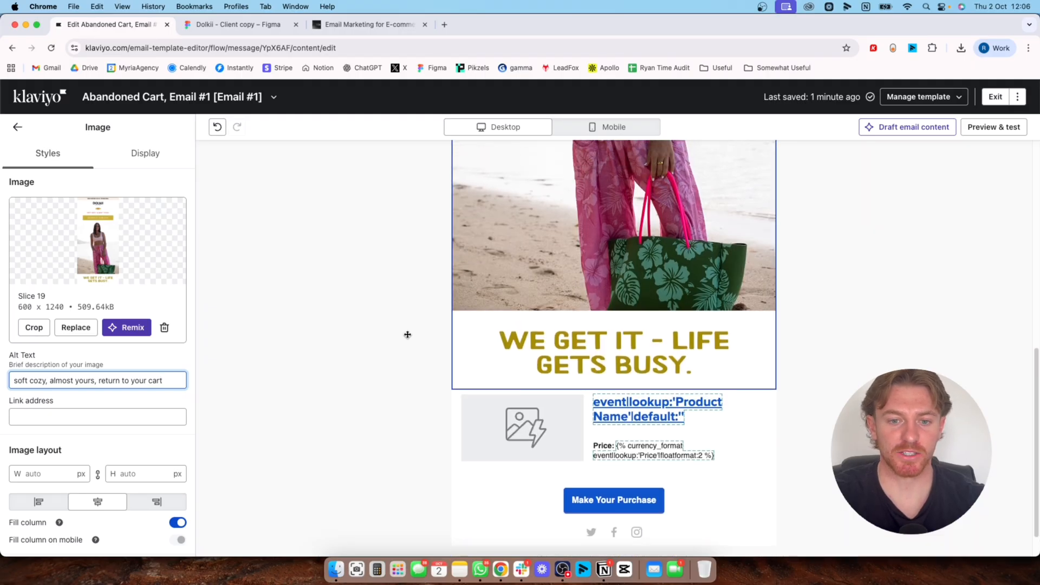
pyautogui.scroll(-8, 410, 327)
pyautogui.click(509, 464)
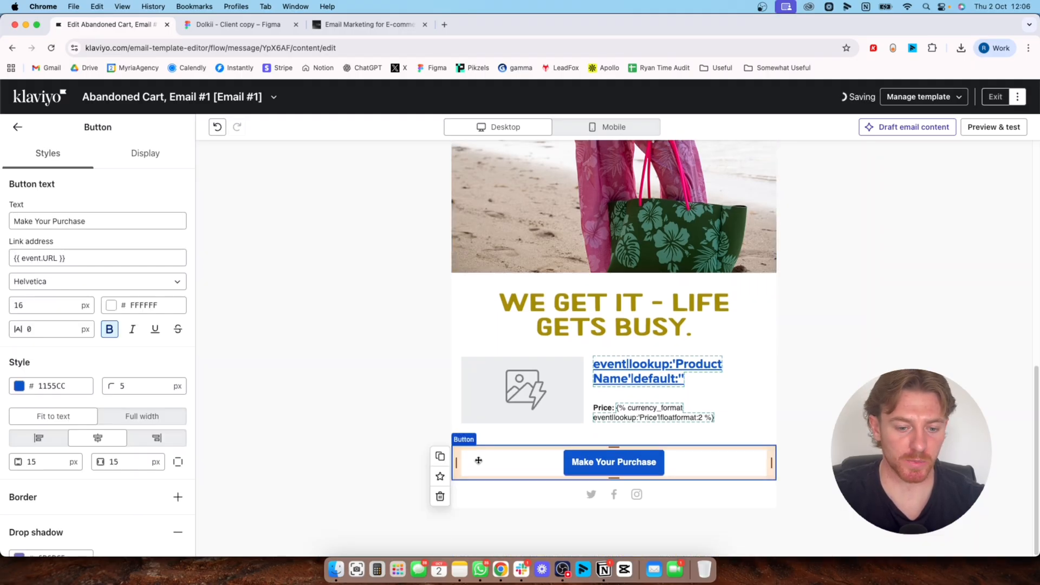
pyautogui.tripleClick(68, 258)
pyautogui.press('super+c')
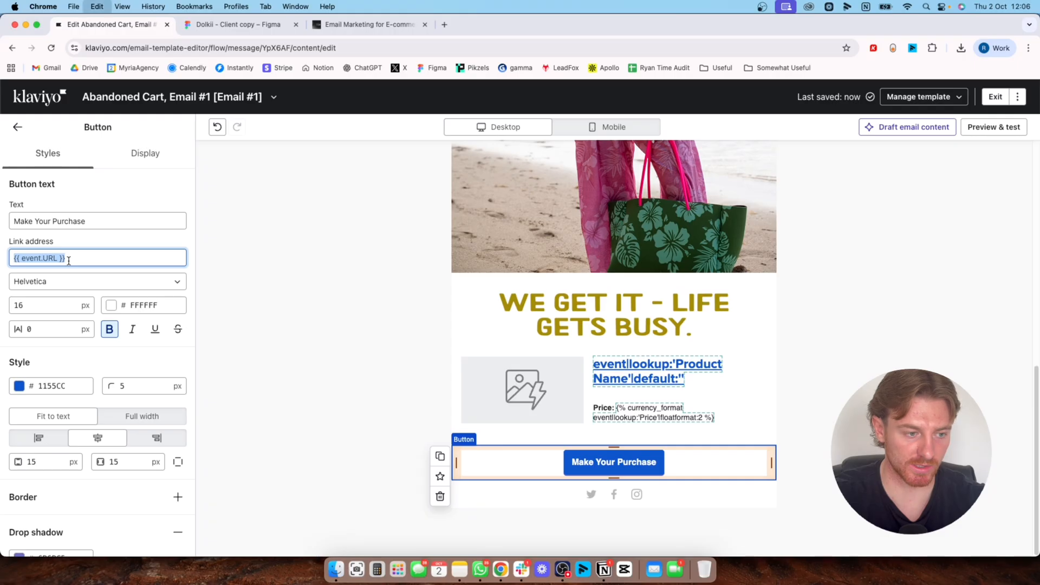
# Paste the copied link {{ event.URL }} as the link address of the Slice 19 image
pyautogui.scroll(1, 384, 257)
pyautogui.scroll(1, 384, 257)
pyautogui.click(471, 260)
pyautogui.click(63, 421)
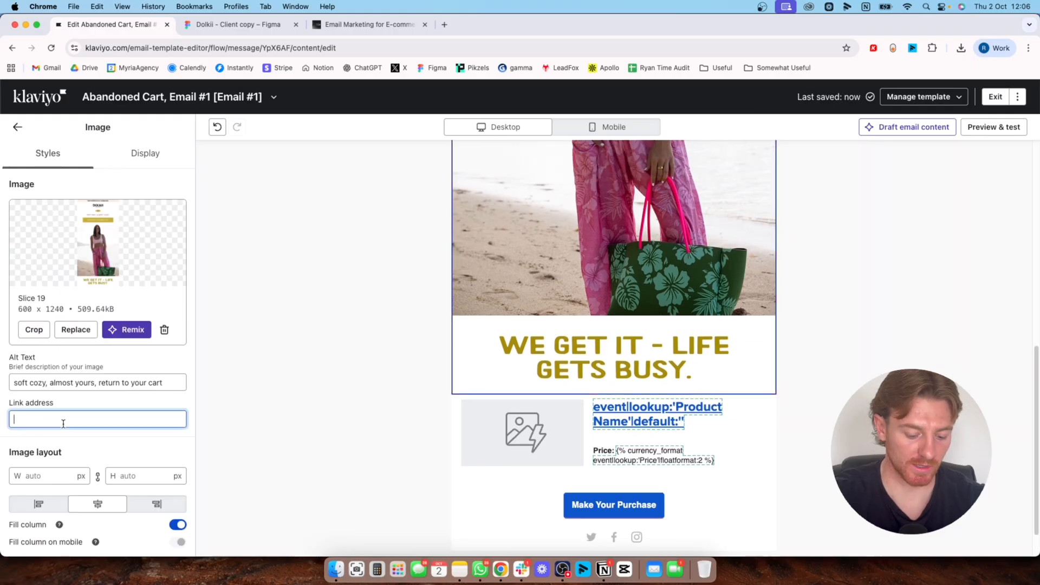
pyautogui.press('super+v')
pyautogui.scroll(-1, 332, 400)
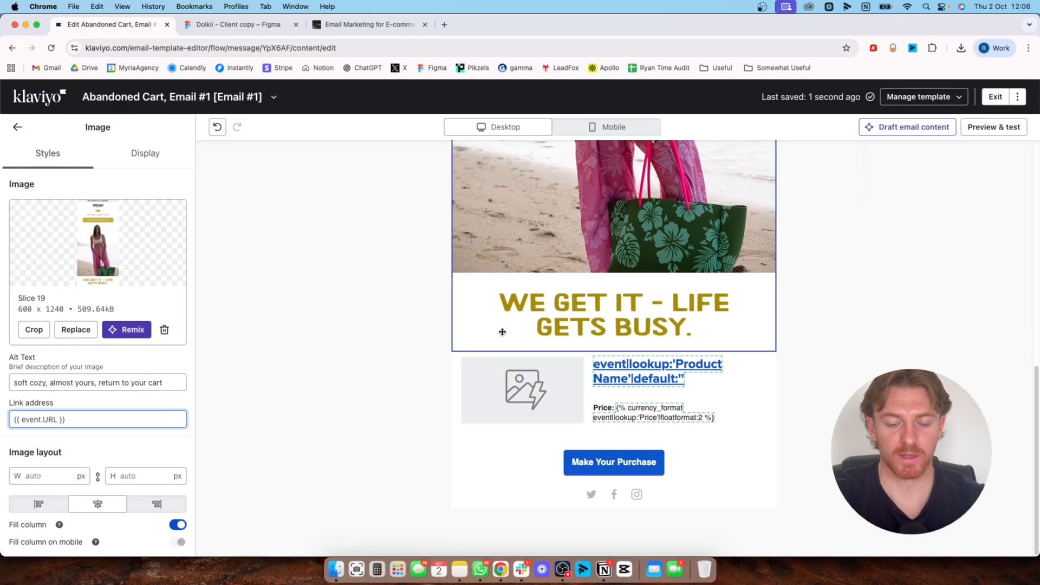
# Switch to Figma and draw a slice about 599 × 274 around the body text below the "We get it - life gets busy." heading
pyautogui.click(233, 24)
pyautogui.scroll(-5, 379, 244)
pyautogui.click(518, 289)
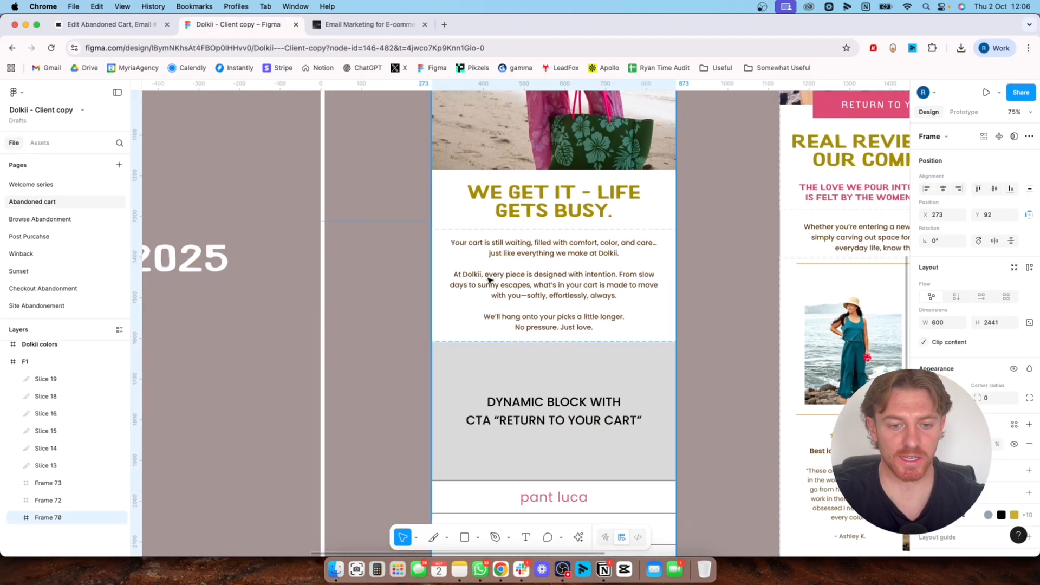
pyautogui.press('s')
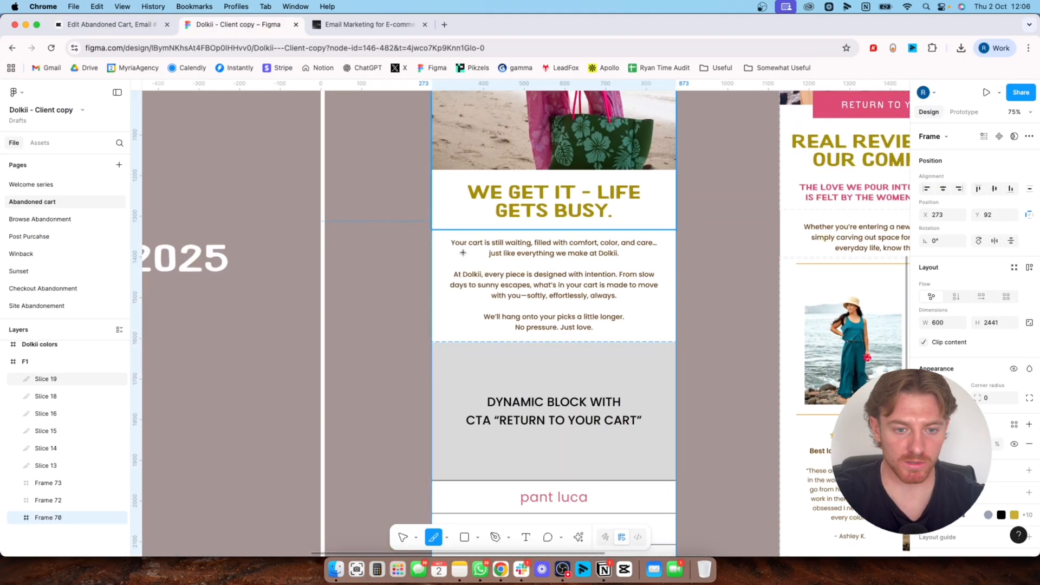
pyautogui.moveTo(431, 230); pyautogui.dragTo(676, 341)
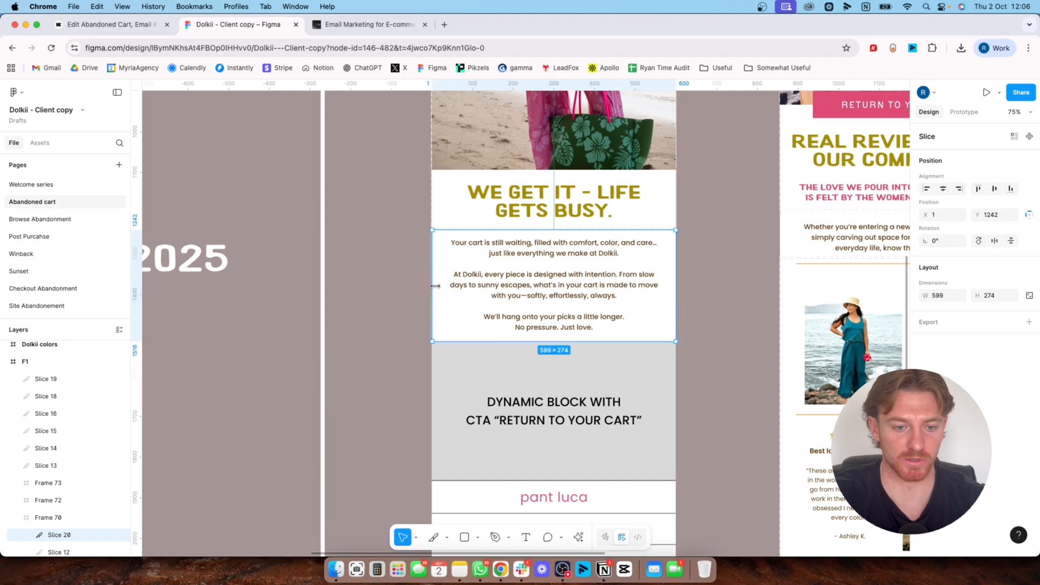
# In Klaviyo, add an image block above the product split block and upload Slice 20.jpg into it in its original version
pyautogui.moveTo(80, 241); pyautogui.dragTo(641, 351)
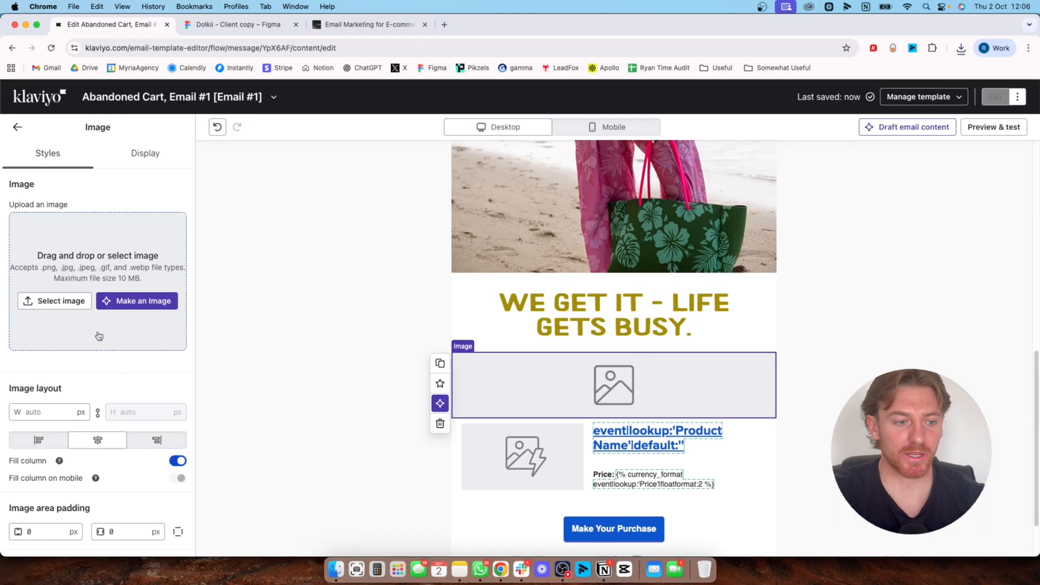
pyautogui.click(68, 301)
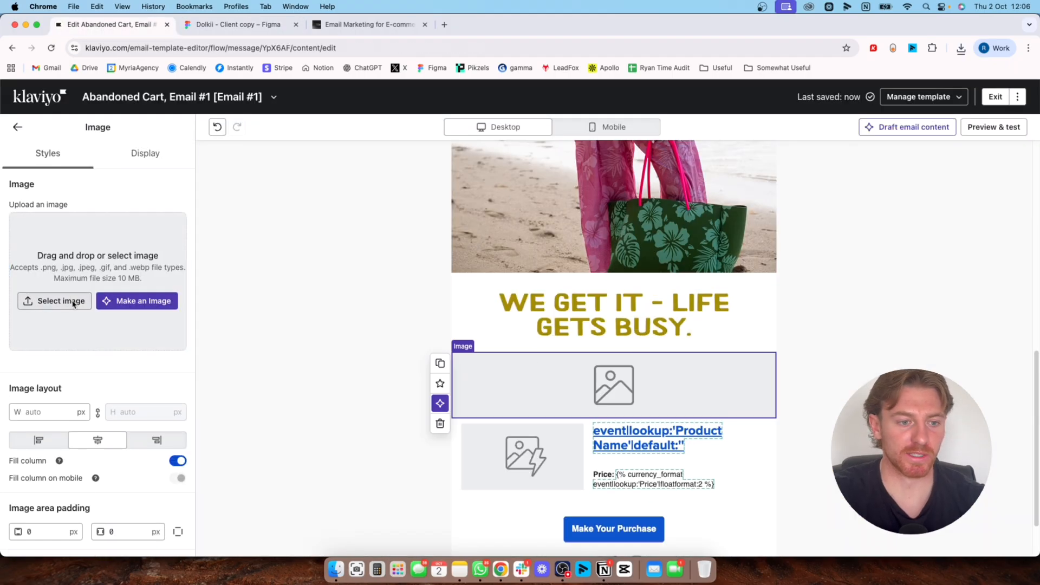
pyautogui.click(112, 153)
pyautogui.click(964, 50)
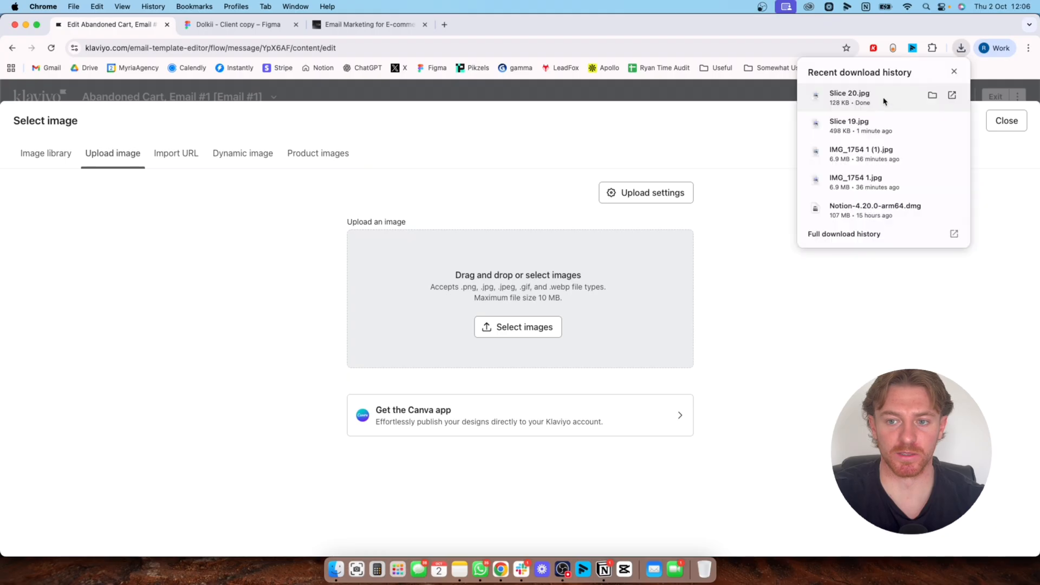
pyautogui.moveTo(886, 103); pyautogui.dragTo(580, 327)
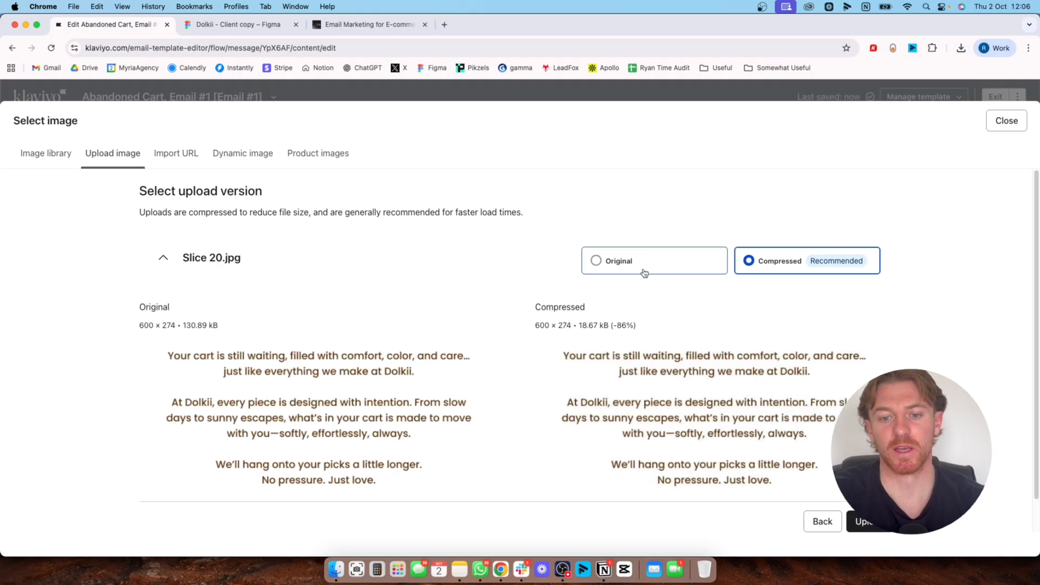
pyautogui.click(665, 270)
pyautogui.click(862, 521)
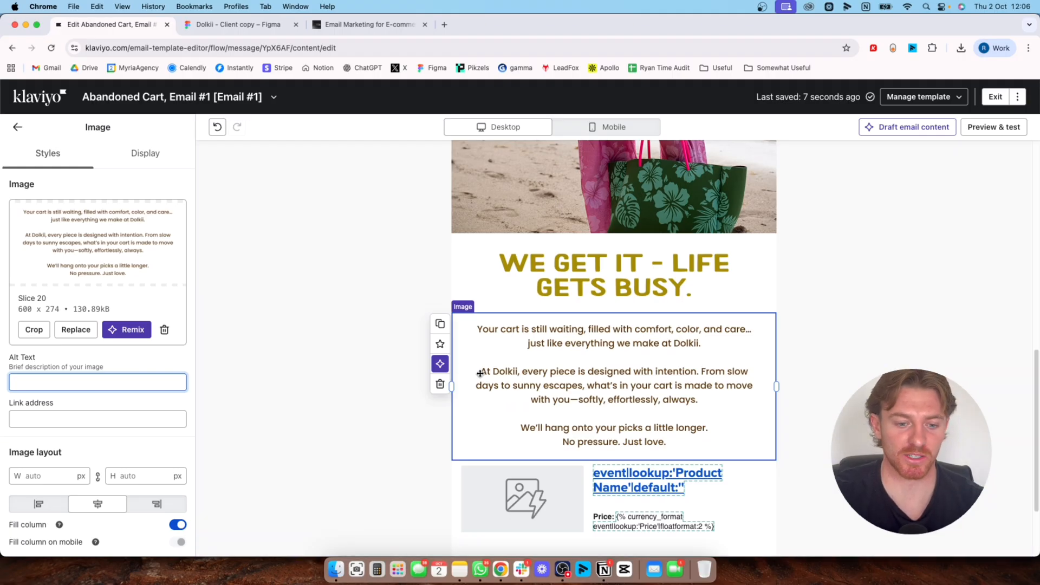
# Paste {{ event.URL }} as the link address of the body text image
pyautogui.scroll(-2, 253, 385)
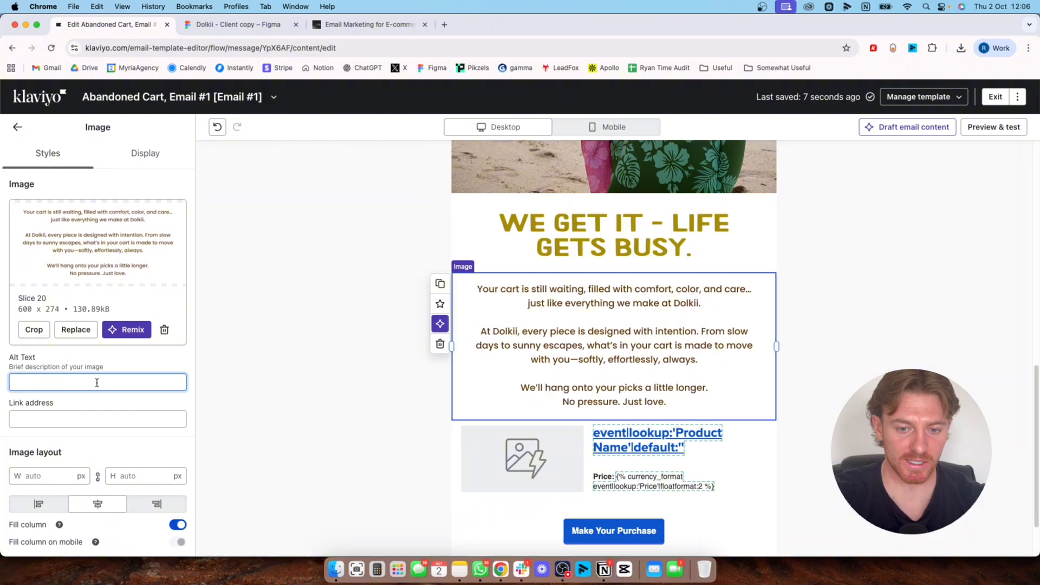
pyautogui.click(79, 418)
pyautogui.write('{{ event.URL }}')
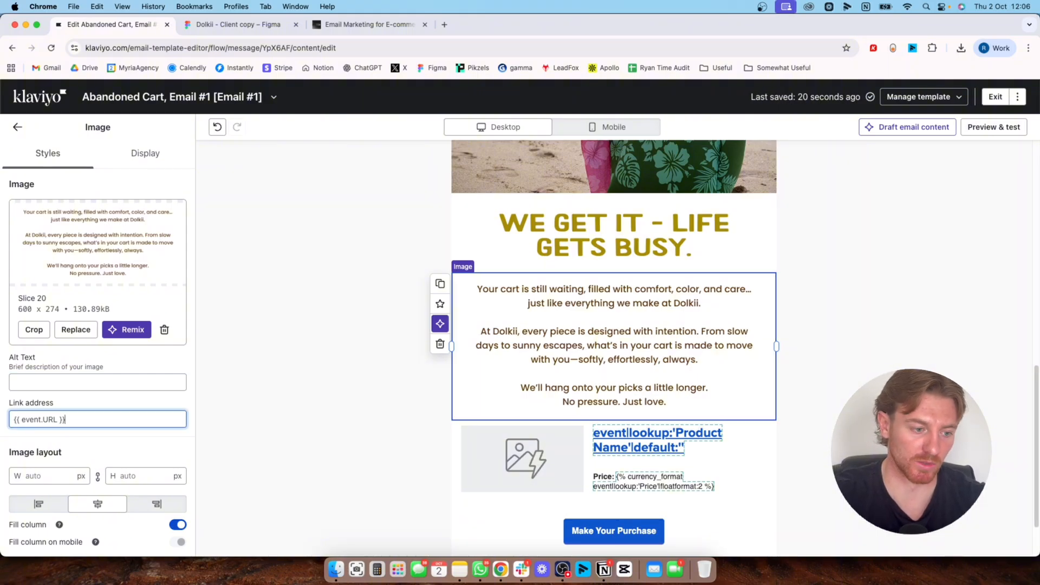
pyautogui.click(79, 380)
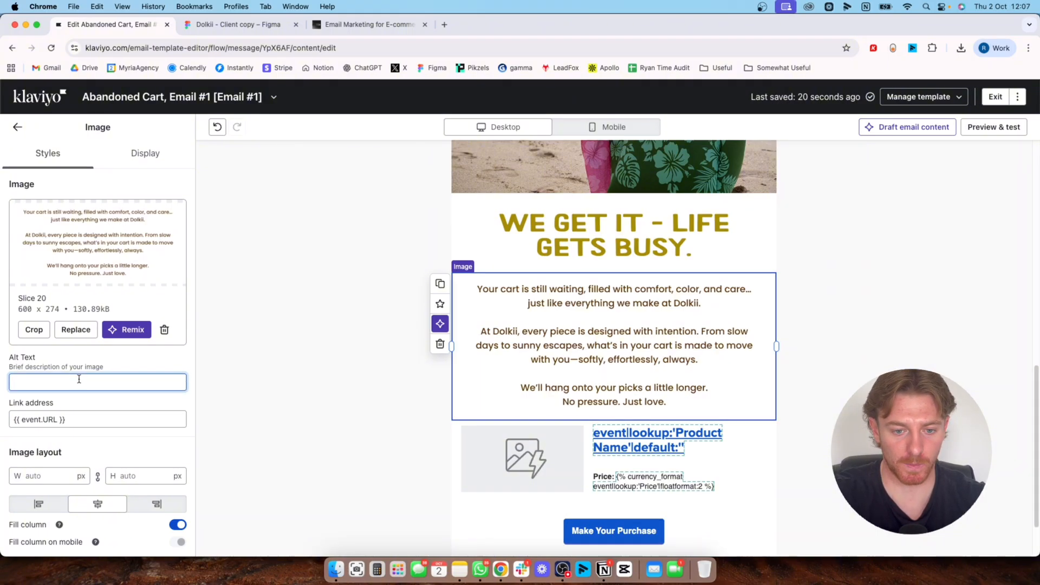
# Open the text column of the product split block for editing and check its link option
pyautogui.scroll(-3, 738, 383)
pyautogui.click(738, 383)
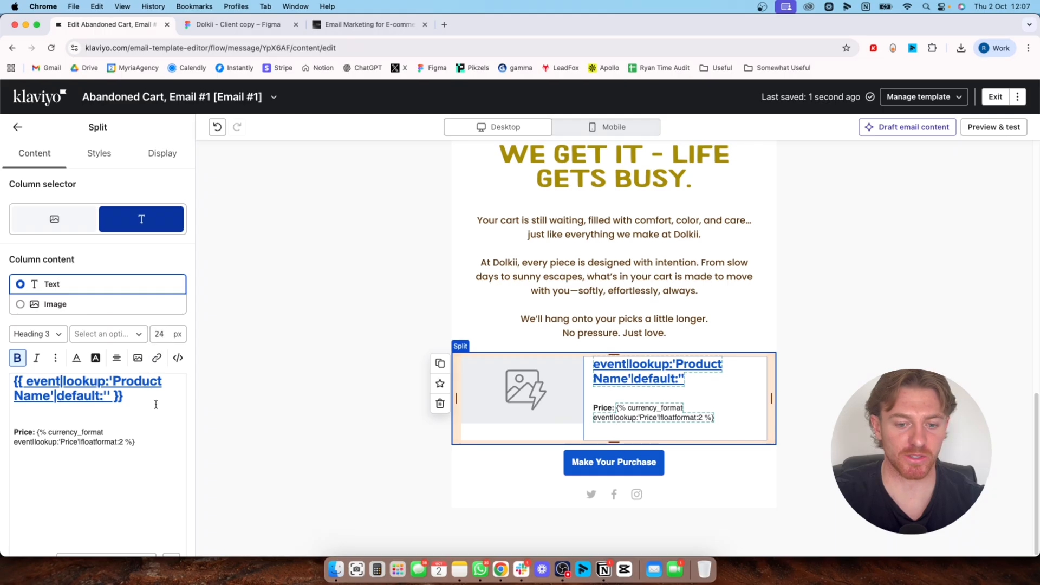
pyautogui.click(156, 358)
pyautogui.click(78, 434)
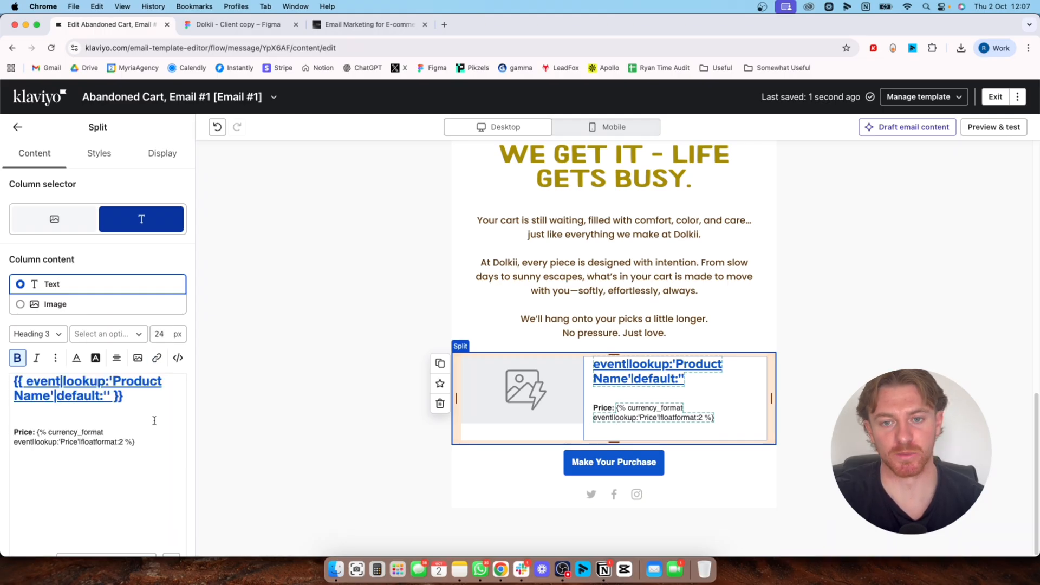
# Recolor the product name text black, and replace that with the brown sampled from the body text image
pyautogui.moveTo(138, 400); pyautogui.dragTo(13, 379)
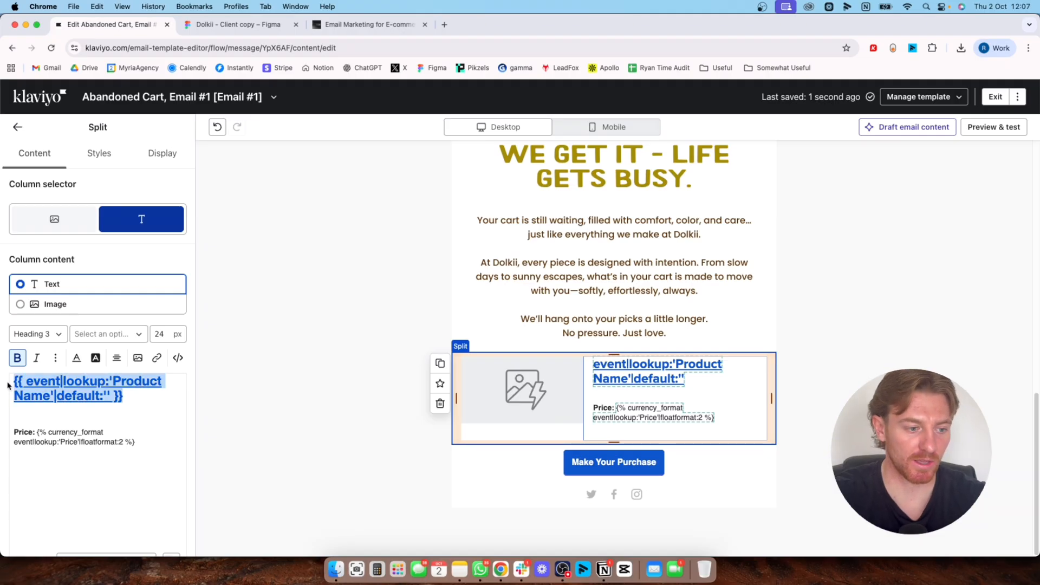
pyautogui.click(77, 358)
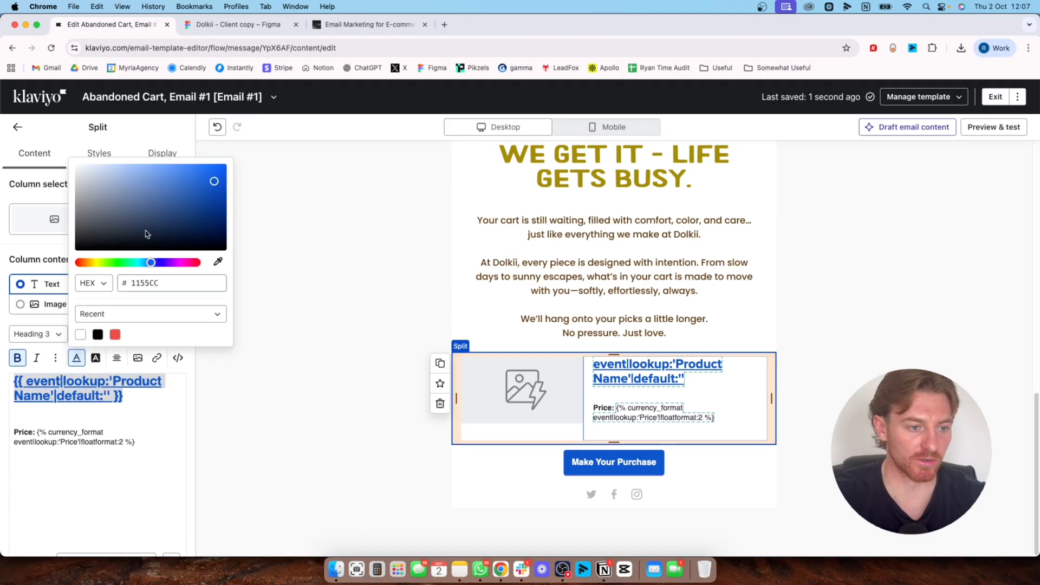
pyautogui.moveTo(147, 232)
pyautogui.mouseDown()
pyautogui.moveTo(76, 209)
pyautogui.moveTo(26, 272)
pyautogui.mouseUp()
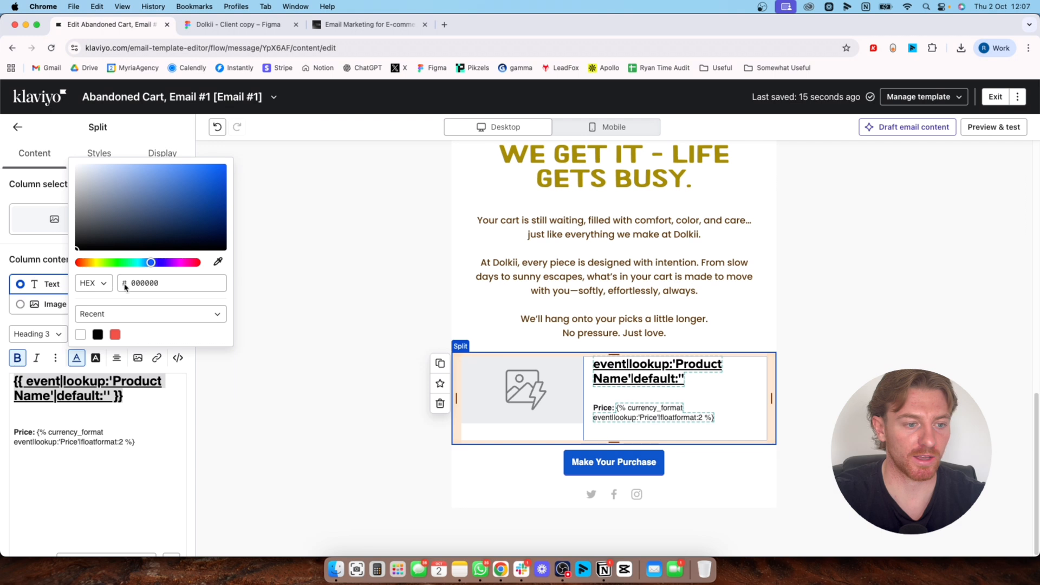
pyautogui.click(218, 262)
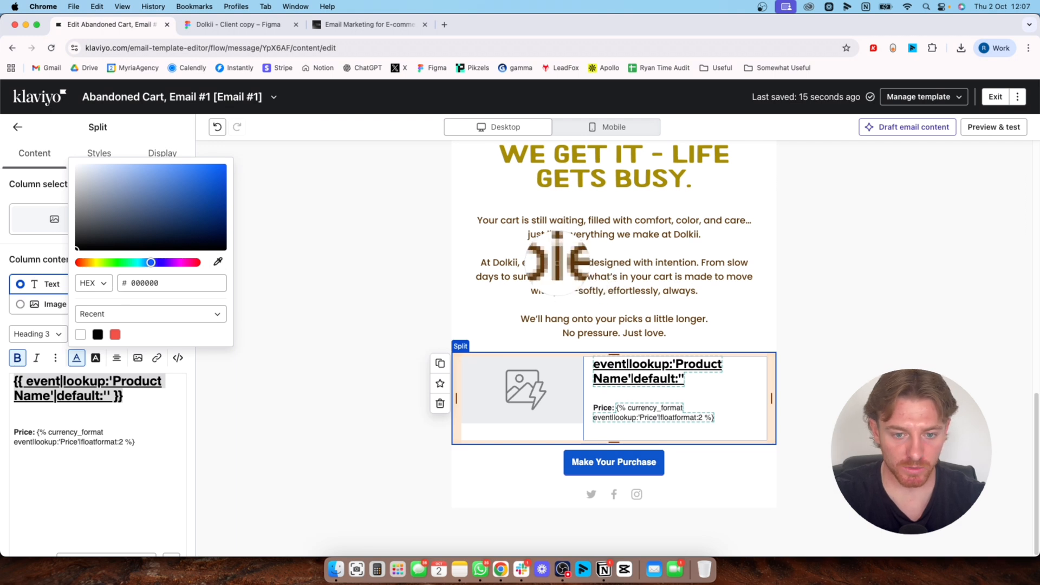
pyautogui.click(558, 261)
pyautogui.click(329, 368)
pyautogui.click(179, 429)
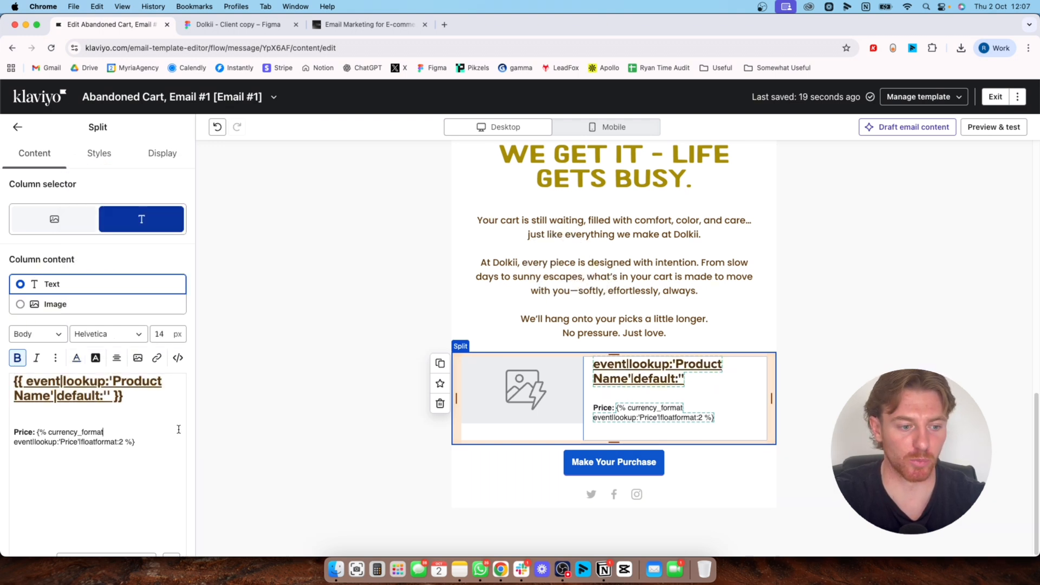
# Recolor the product name text with the gold sampled from the "We get it - life gets busy." heading
pyautogui.tripleClick(154, 393)
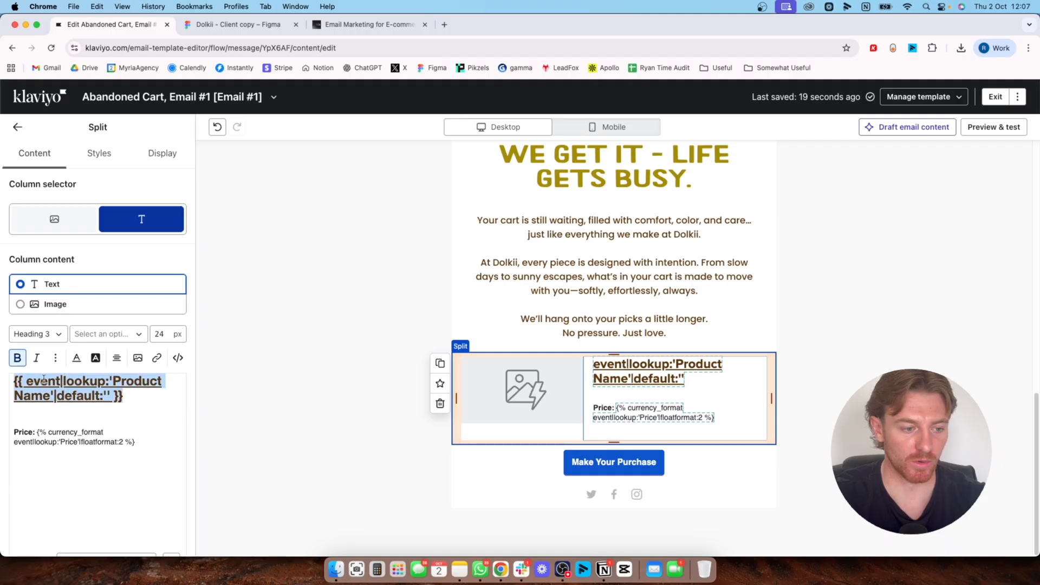
pyautogui.click(77, 357)
pyautogui.click(218, 262)
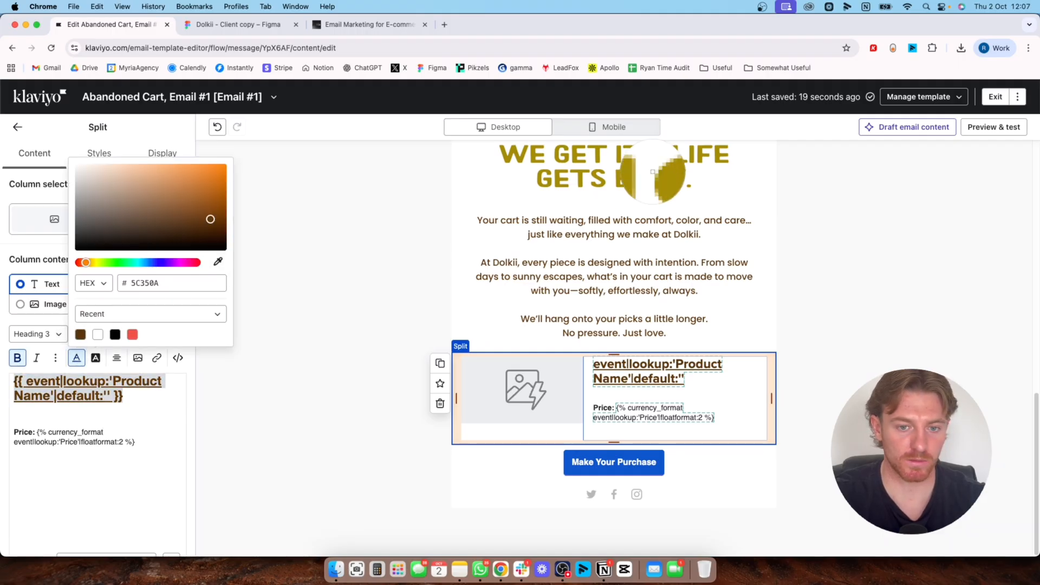
pyautogui.click(558, 180)
pyautogui.click(312, 408)
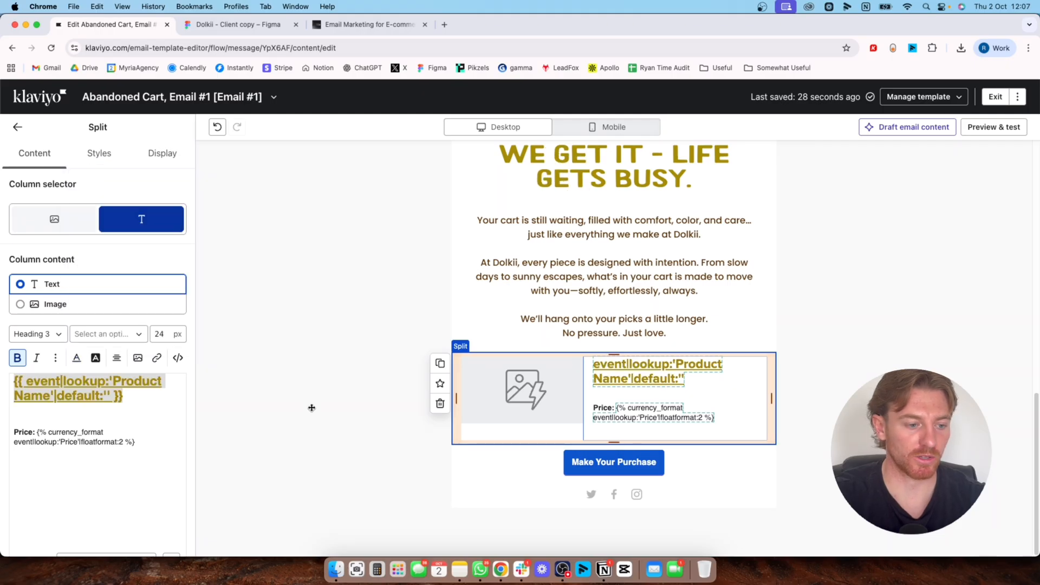
# Select only the price line in the split block's text and open its text color
pyautogui.tripleClick(177, 427)
pyautogui.click(144, 446)
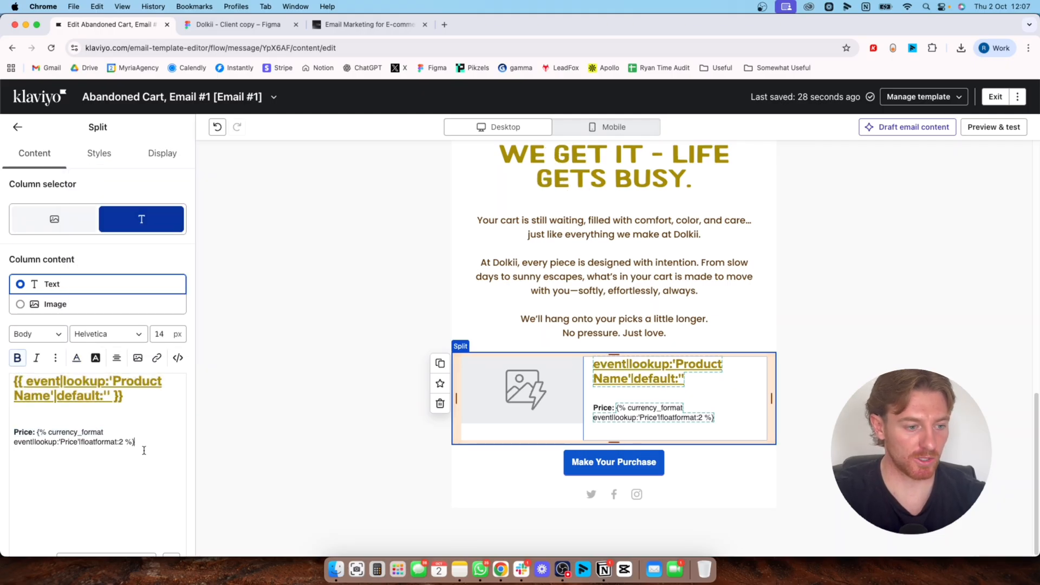
pyautogui.moveTo(163, 446); pyautogui.dragTo(17, 388)
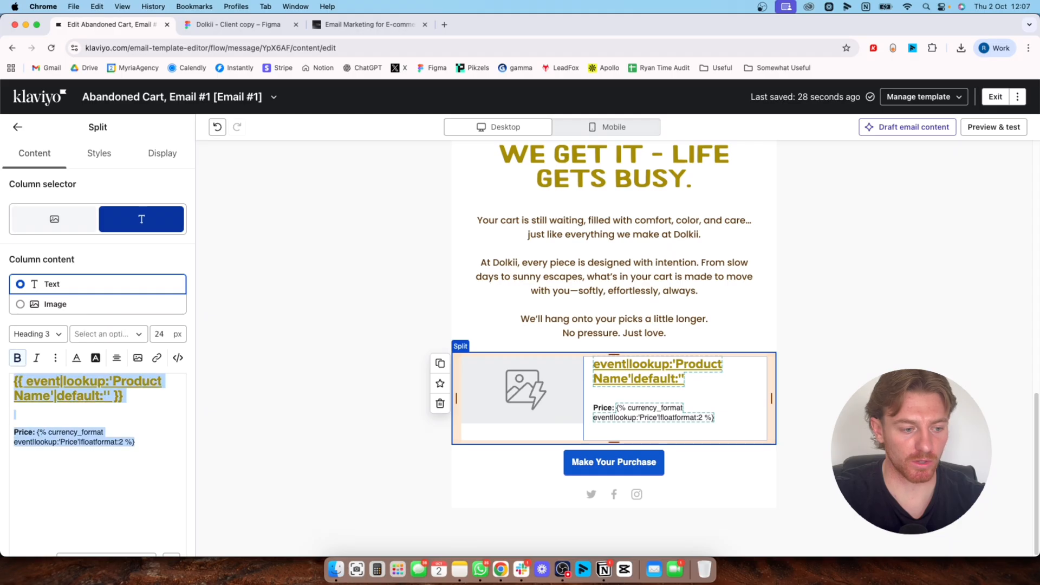
pyautogui.moveTo(137, 442); pyautogui.dragTo(14, 428)
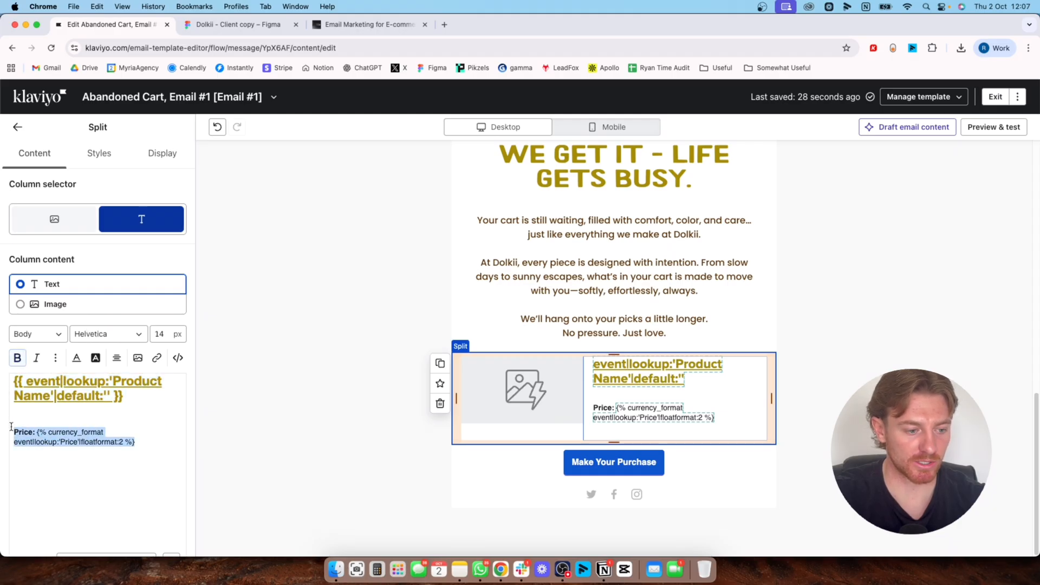
pyautogui.click(77, 357)
# Switch to Figma, select the body text inside the email frame, and copy its fill color code
pyautogui.click(231, 26)
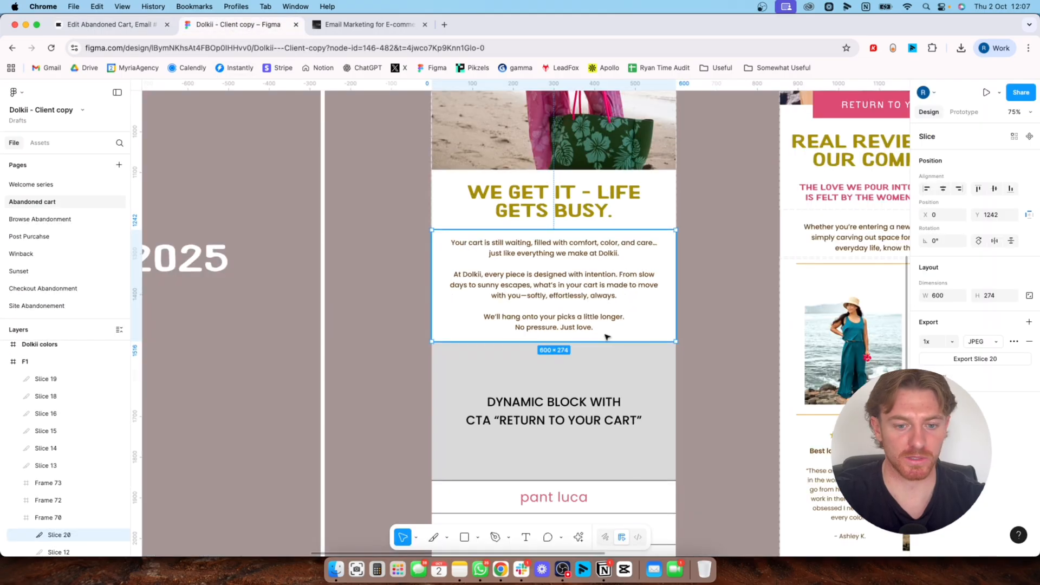
pyautogui.press('Escape')
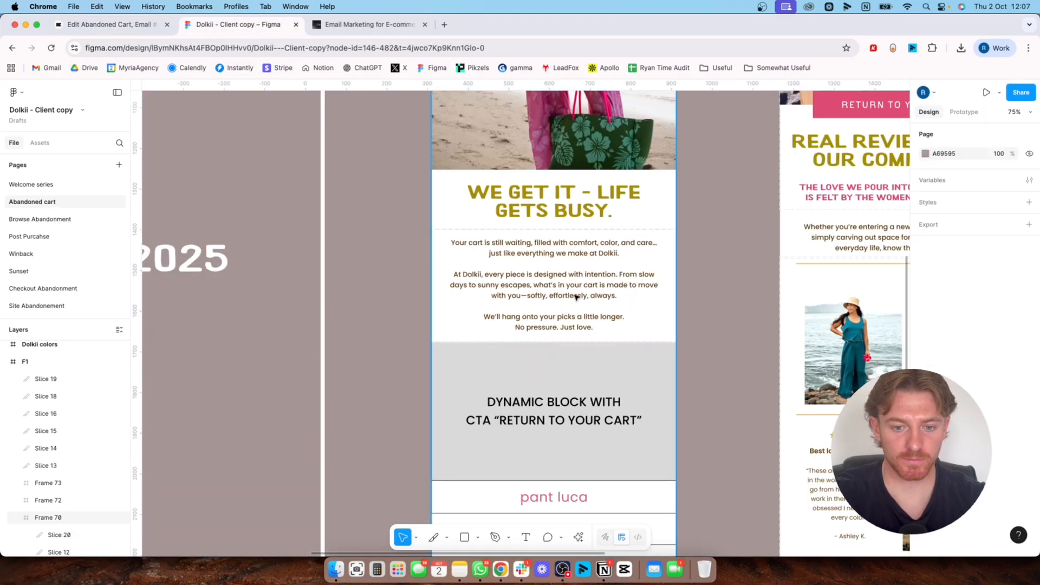
pyautogui.doubleClick(576, 293)
pyautogui.scroll(-3, 942, 401)
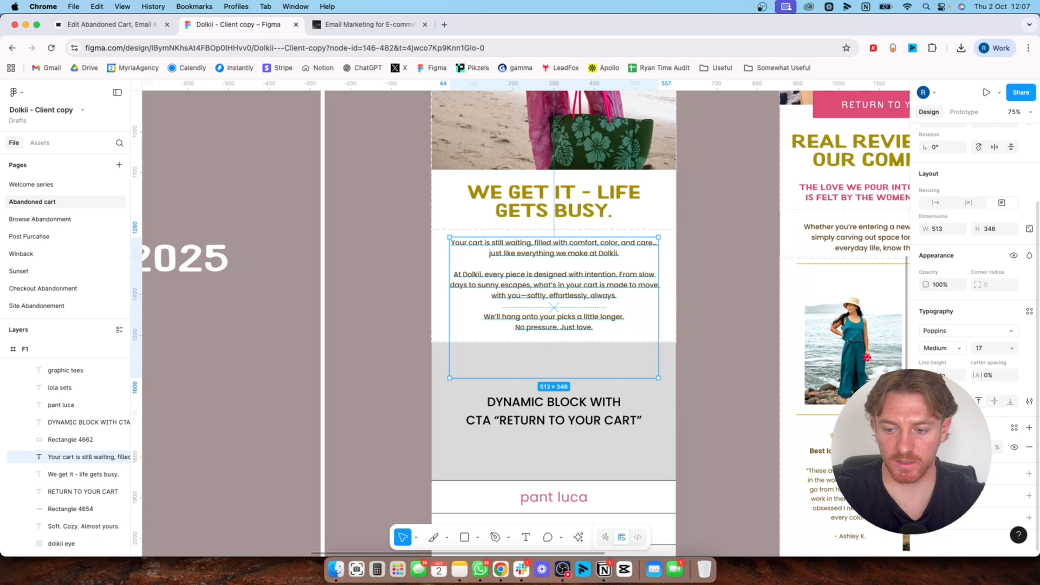
pyautogui.click(925, 448)
pyautogui.click(946, 448)
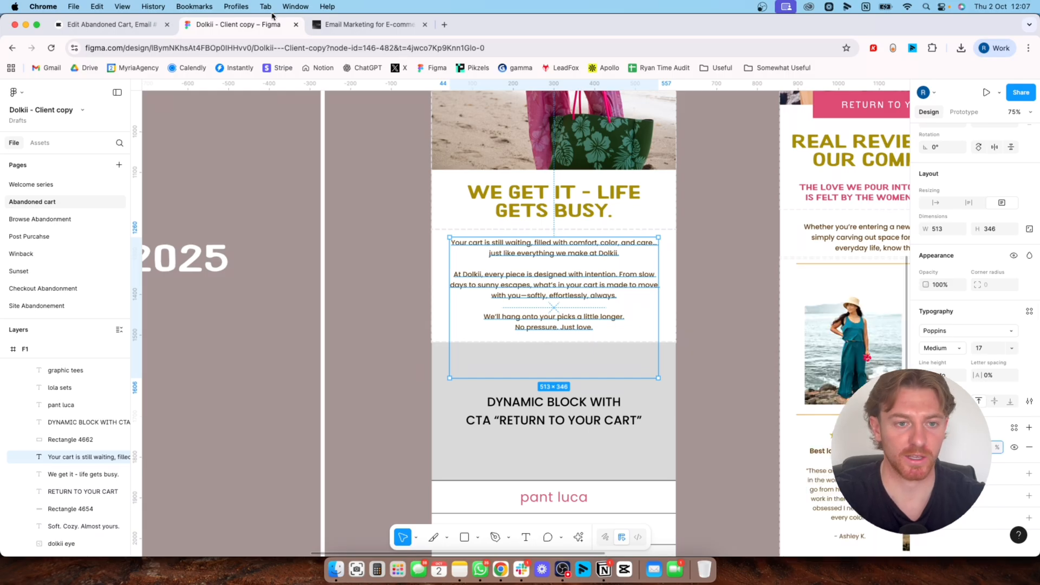
# Switch back to Klaviyo and apply the copied color code to the price line's text
pyautogui.click(108, 25)
pyautogui.doubleClick(145, 291)
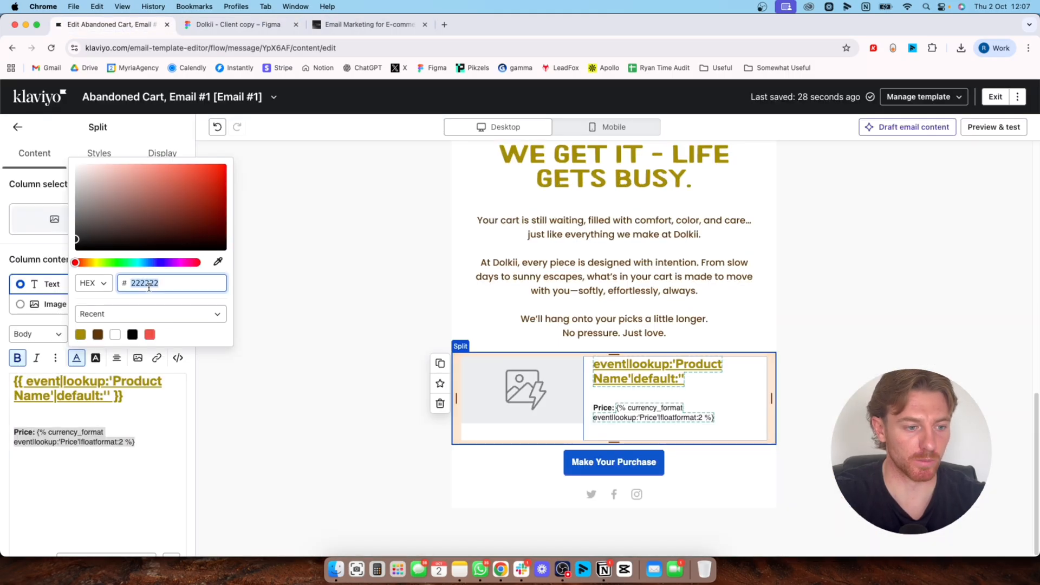
pyautogui.press('super+v')
pyautogui.click(290, 349)
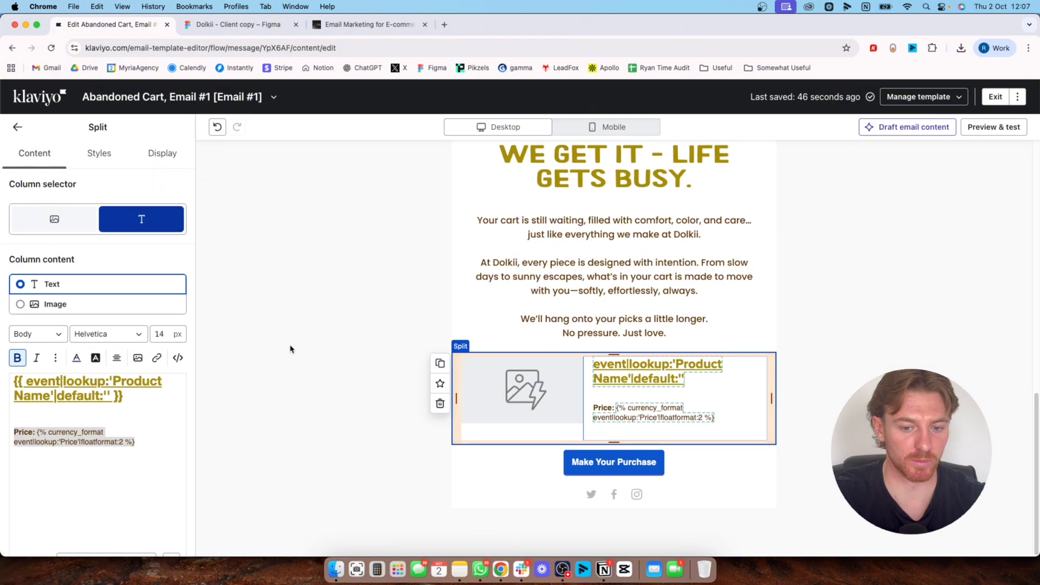
pyautogui.click(145, 454)
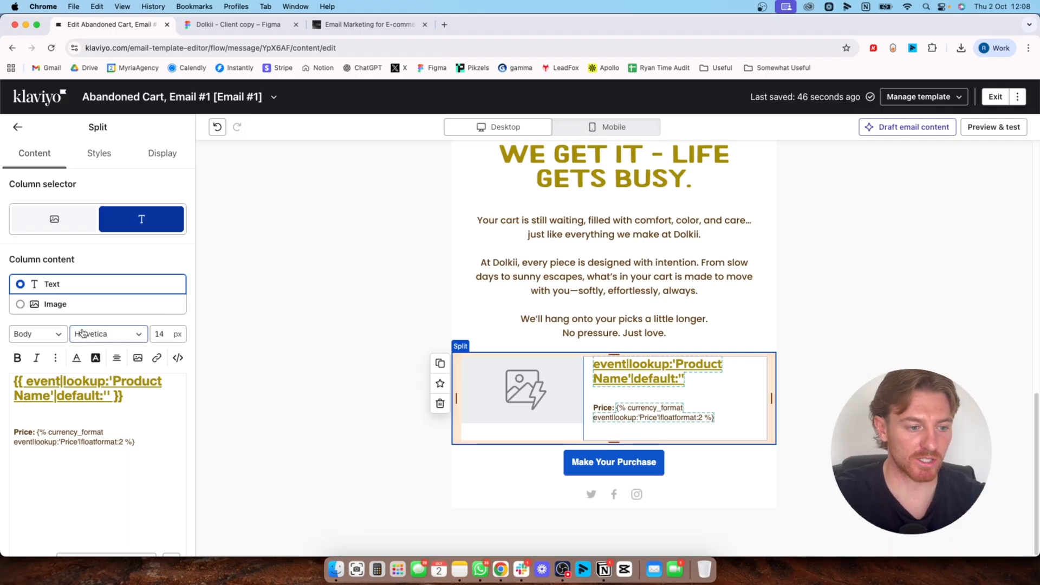
# Select all the text in the split block and search the font list for "poppins"
pyautogui.press('super+a')
pyautogui.moveTo(15, 380); pyautogui.dragTo(29, 386)
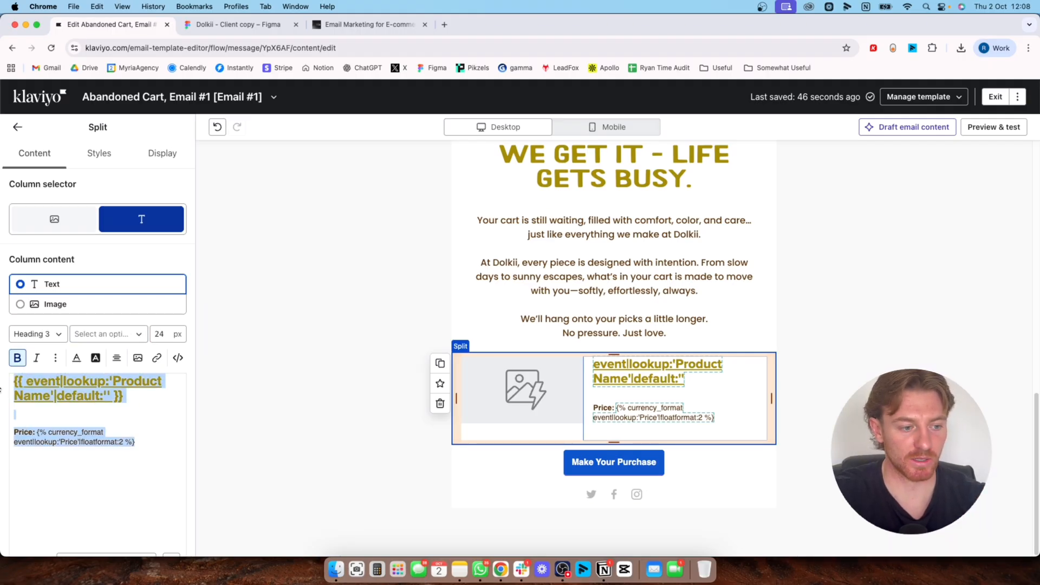
pyautogui.click(103, 334)
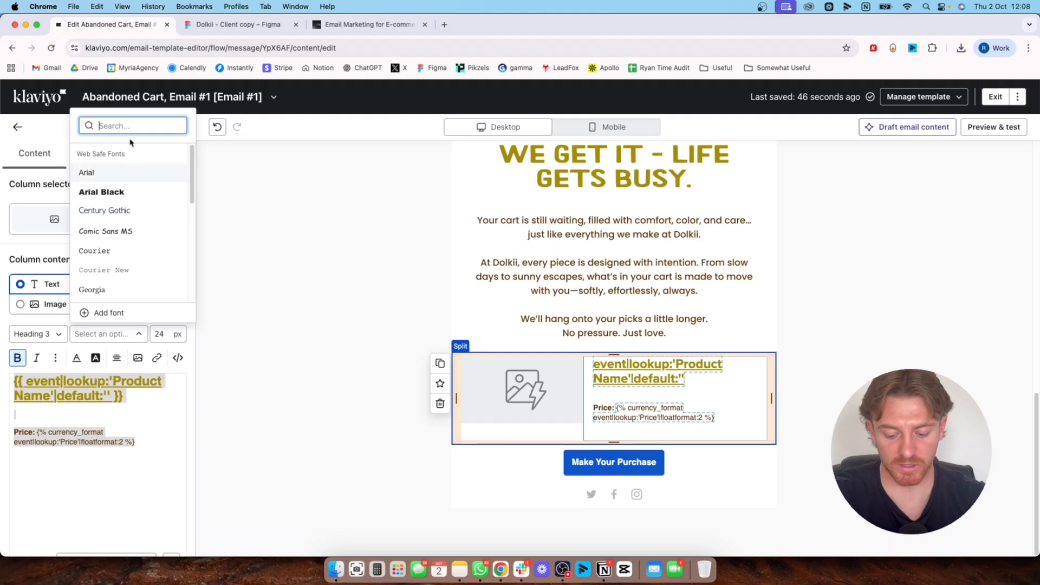
pyautogui.write('po')
pyautogui.press('BackSpace')
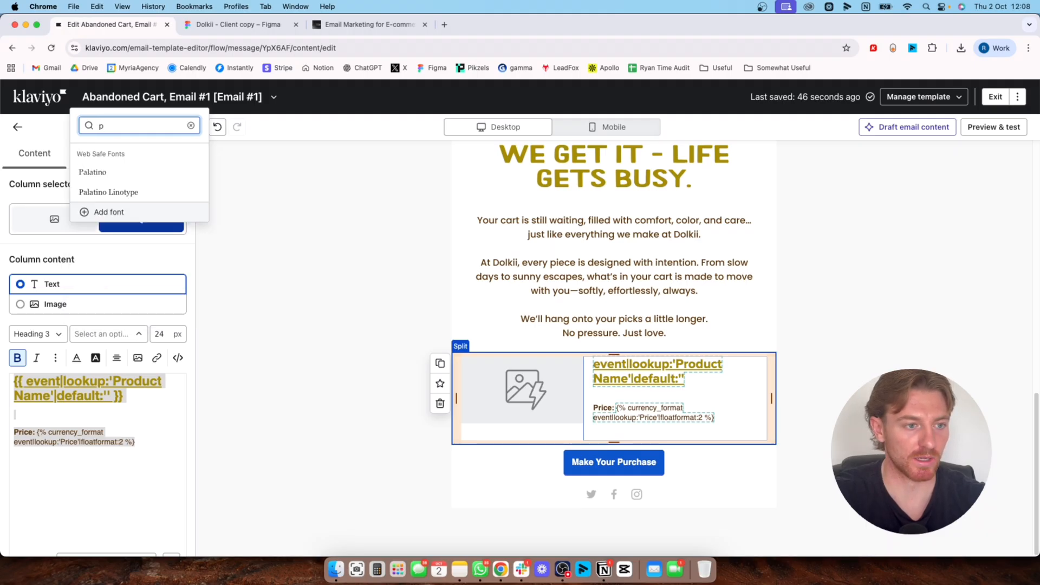
pyautogui.write('oppins')
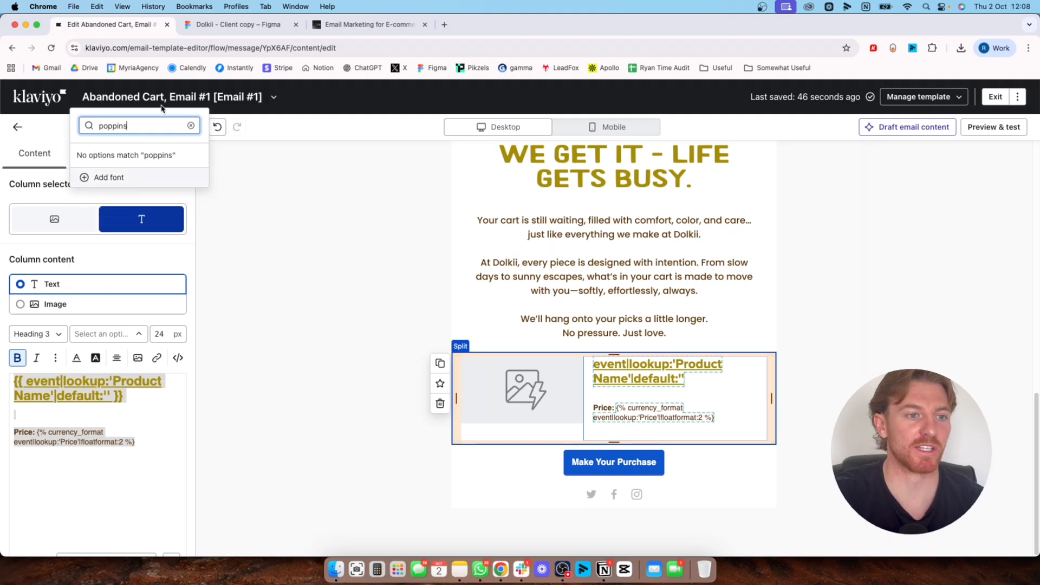
# Switch to Figma and check which font, weight and size the heading and body text use in the email design
pyautogui.click(227, 20)
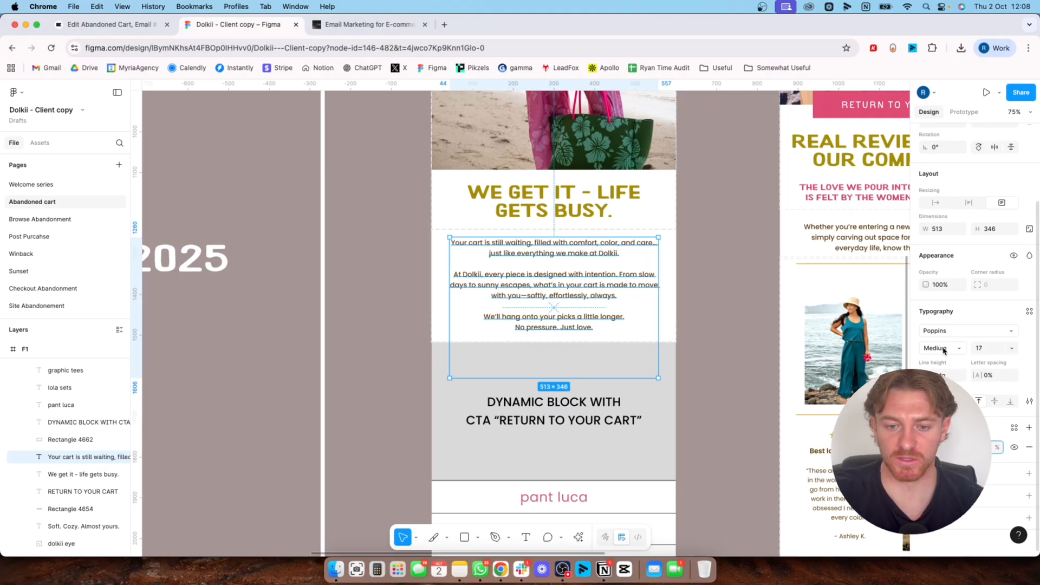
pyautogui.press('Tab')
pyautogui.press('Return')
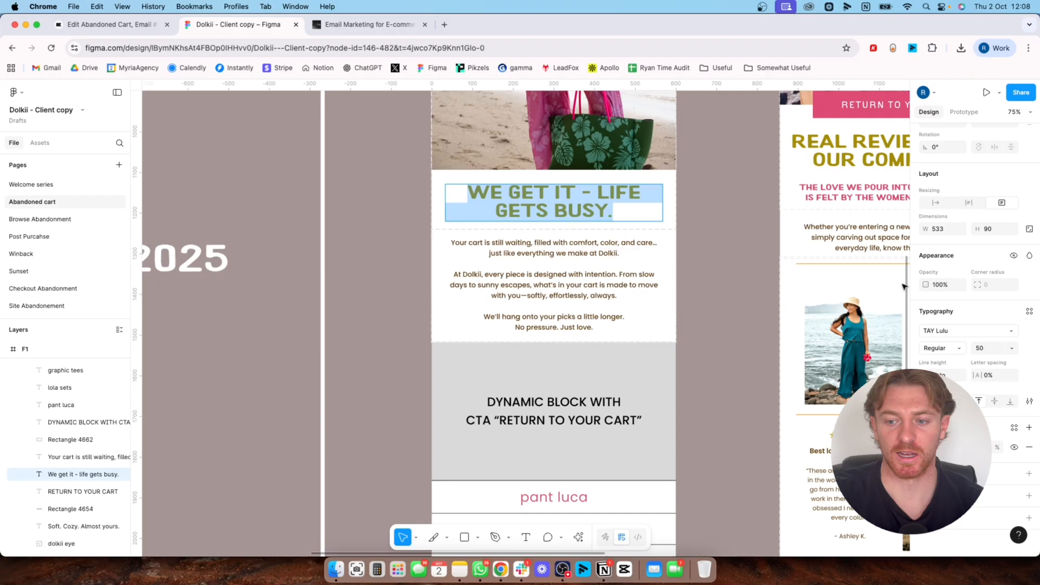
pyautogui.doubleClick(586, 285)
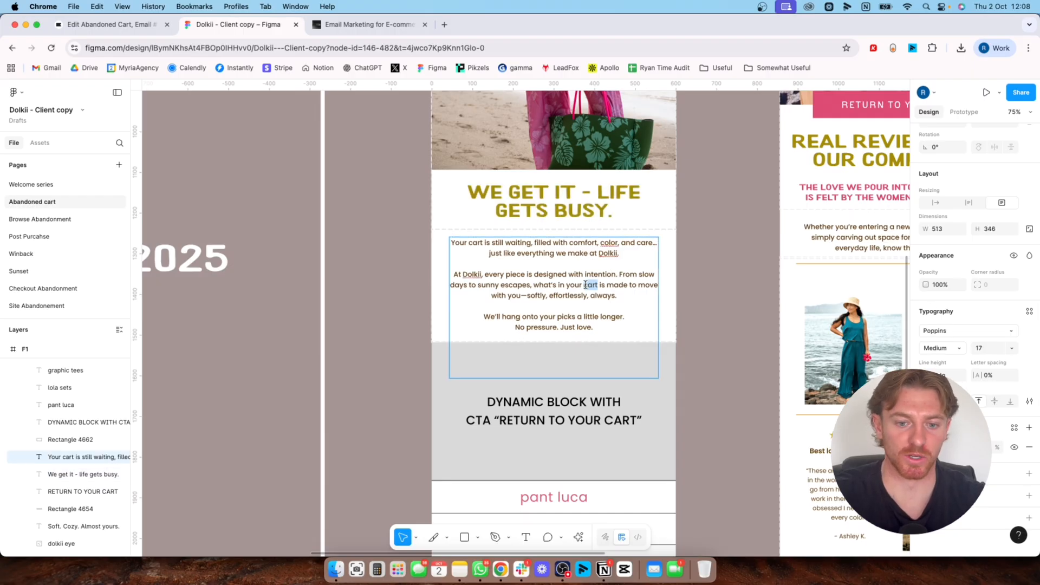
pyautogui.doubleClick(528, 295)
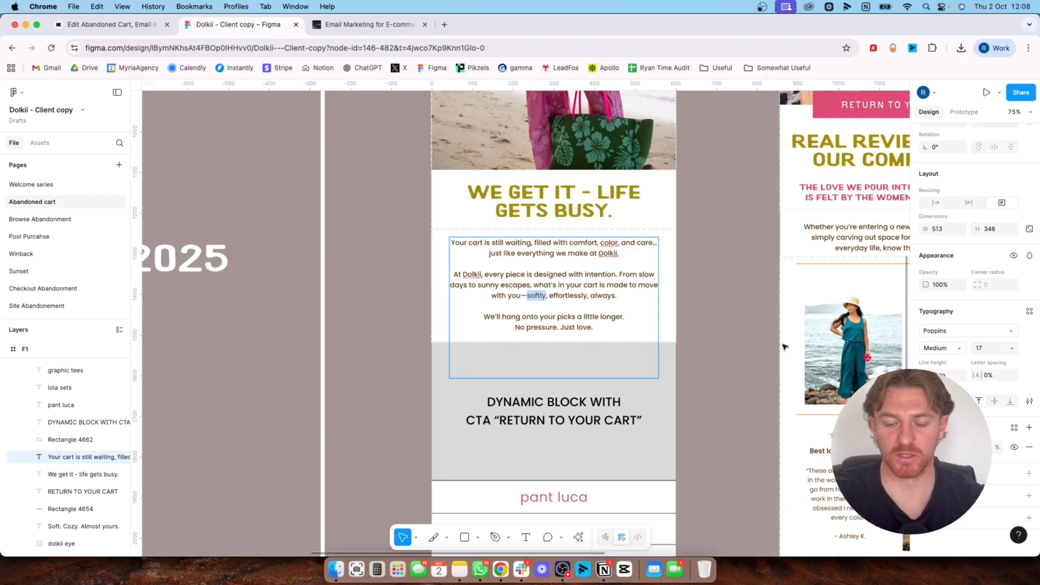
# Switch back to Klaviyo and look at the Google Fonts option for adding a font, closing the dialog without adding one
pyautogui.click(111, 24)
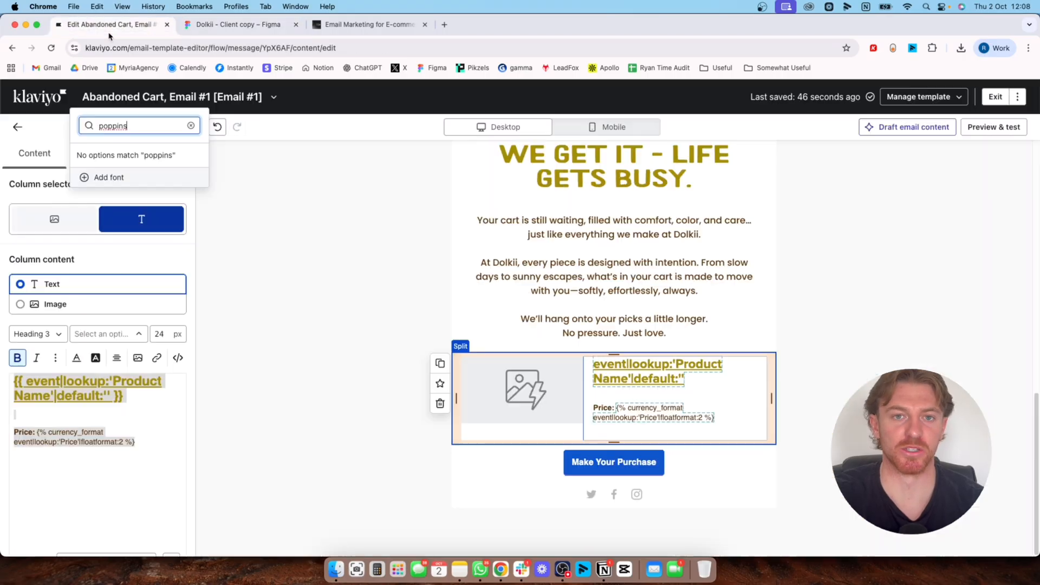
pyautogui.click(148, 446)
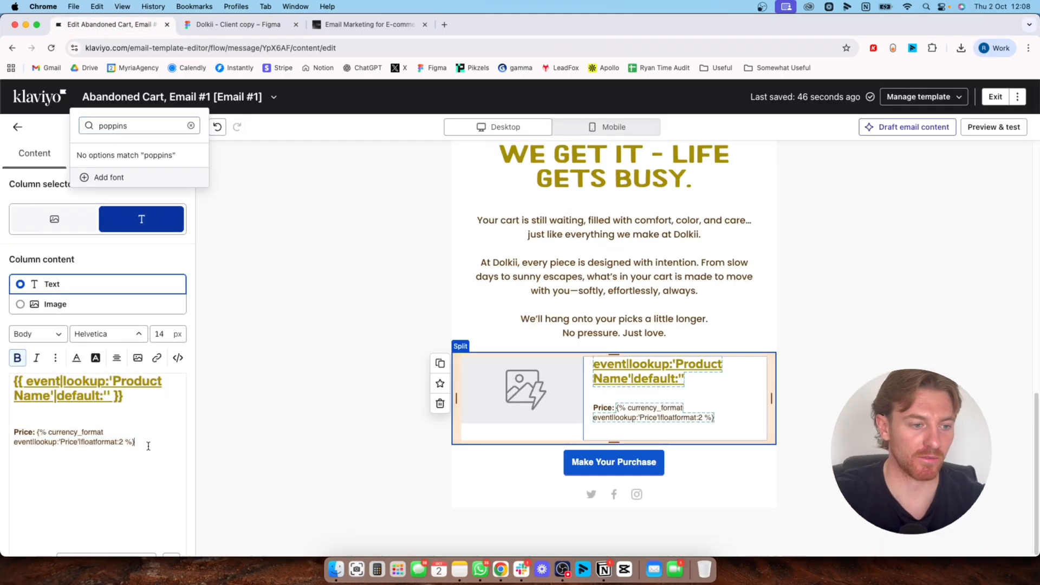
pyautogui.click(104, 345)
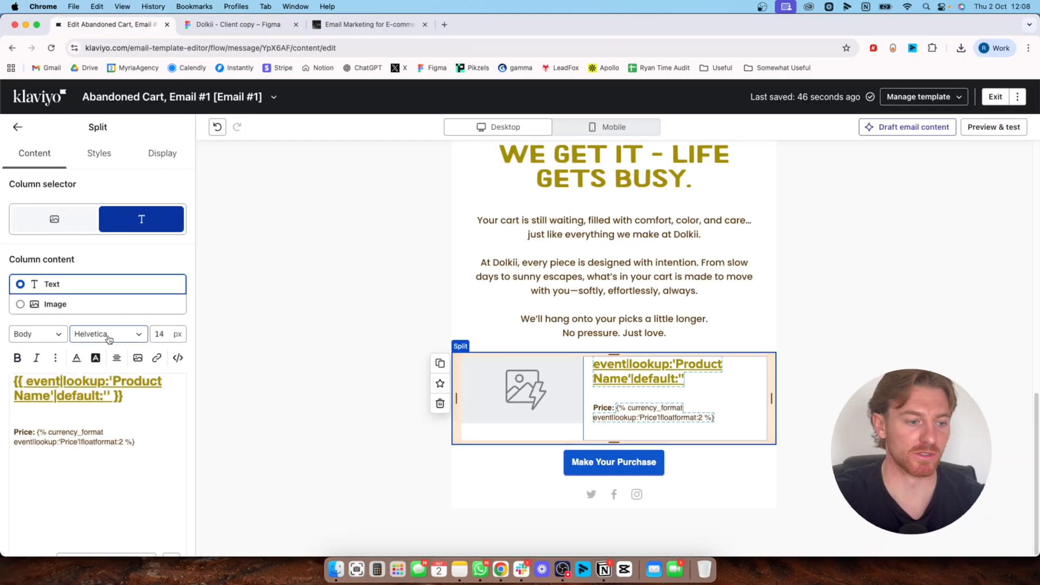
pyautogui.click(108, 338)
pyautogui.click(107, 316)
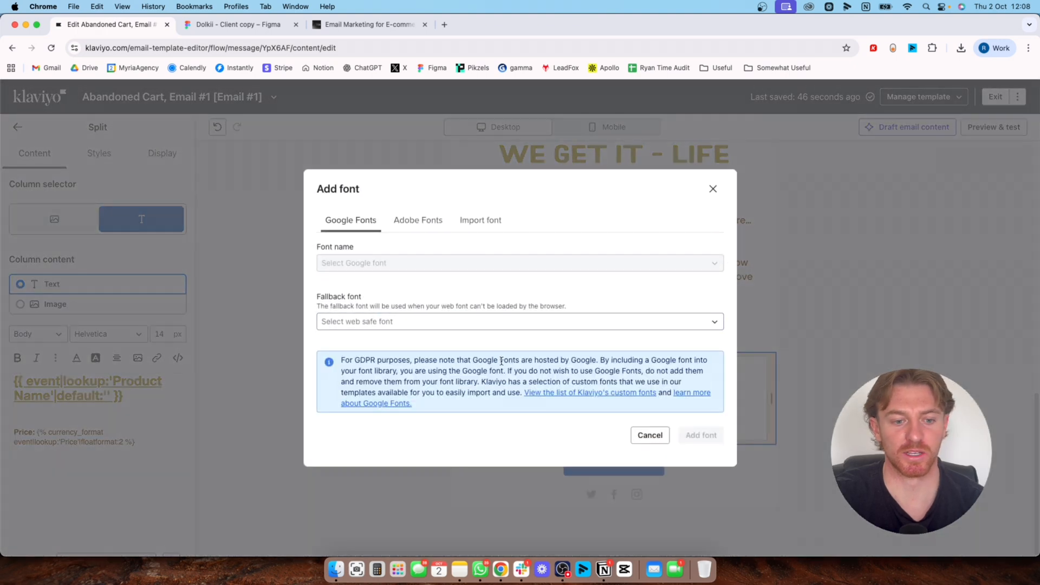
pyautogui.click(712, 190)
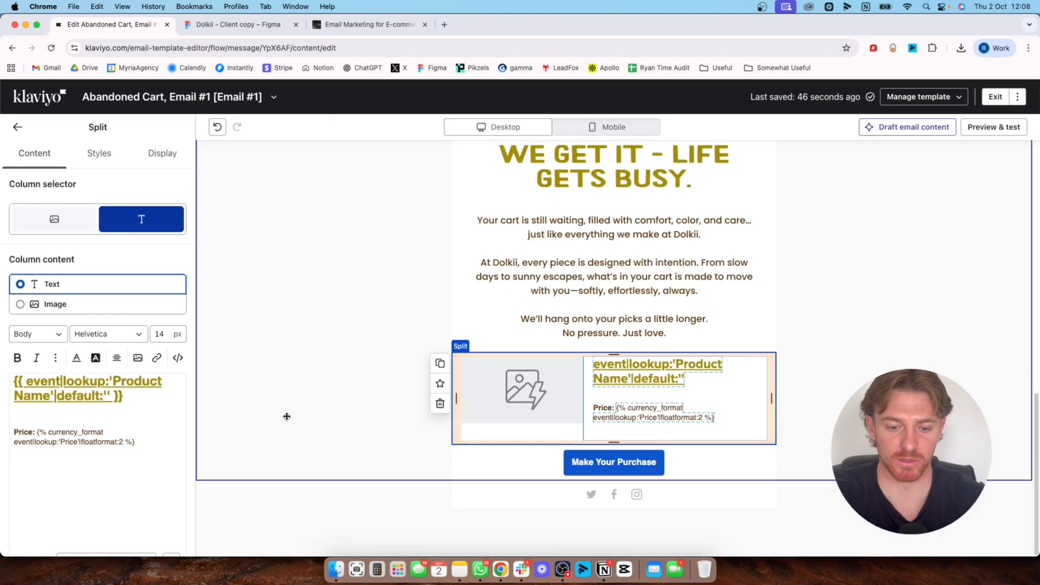
# Check the dynamic block placeholder and its call-to-action wording in the Figma design, and return to Klaviyo
pyautogui.hotkey('ctrl', 'Tab')
pyautogui.scroll(-3, 520, 417)
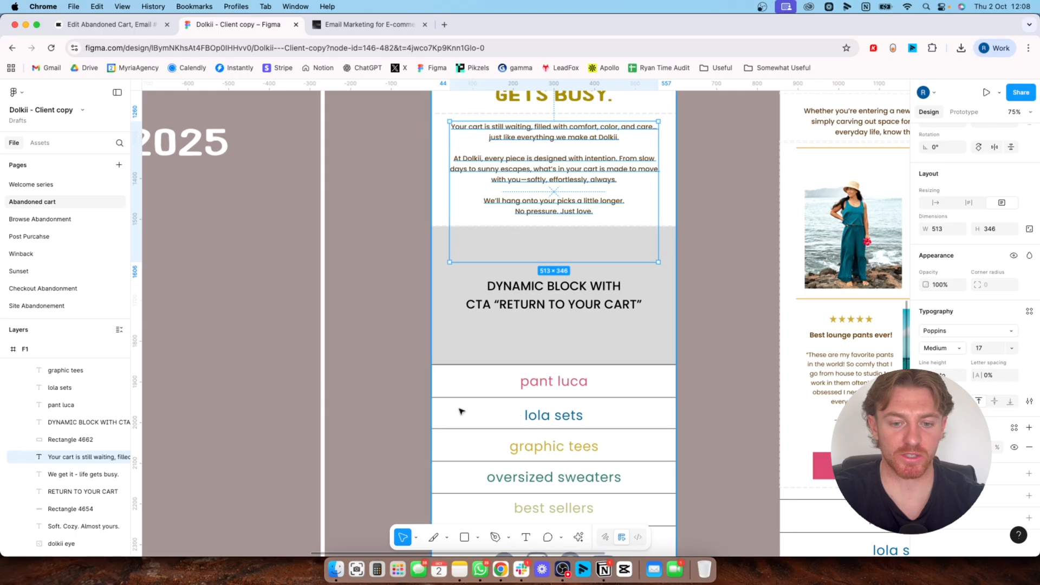
pyautogui.click(108, 25)
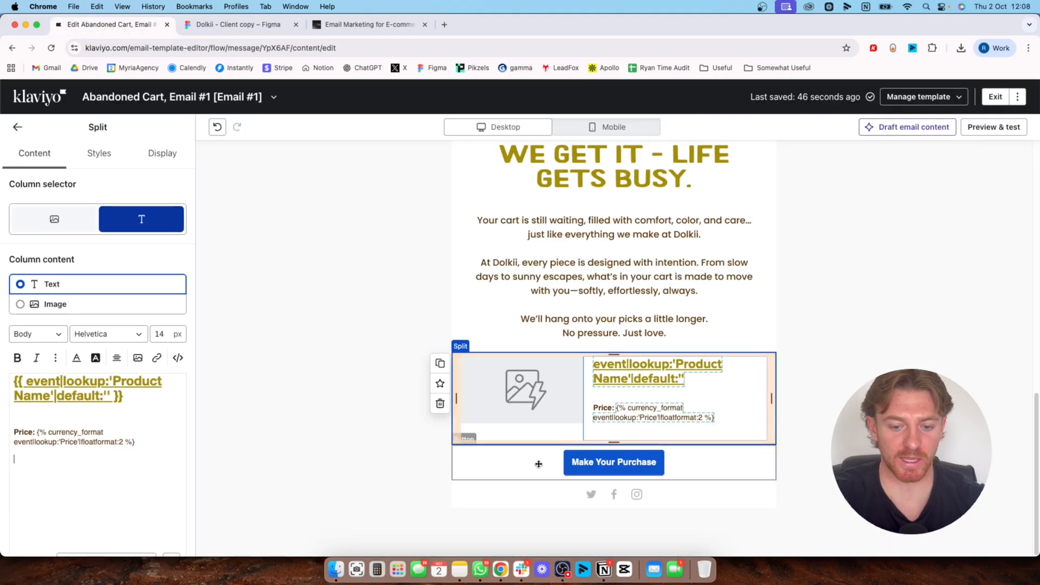
# Set the "Make Your Purchase" button's corner radius to 0 px and its fill to the recent gold color A38B05
pyautogui.click(539, 467)
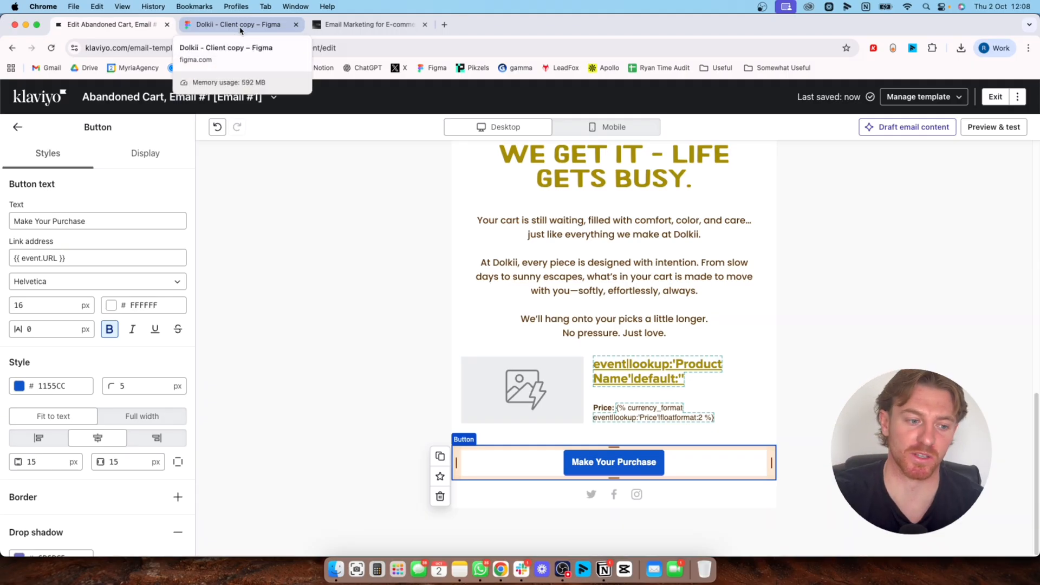
pyautogui.click(133, 384)
pyautogui.press('BackSpace')
pyautogui.write('00')
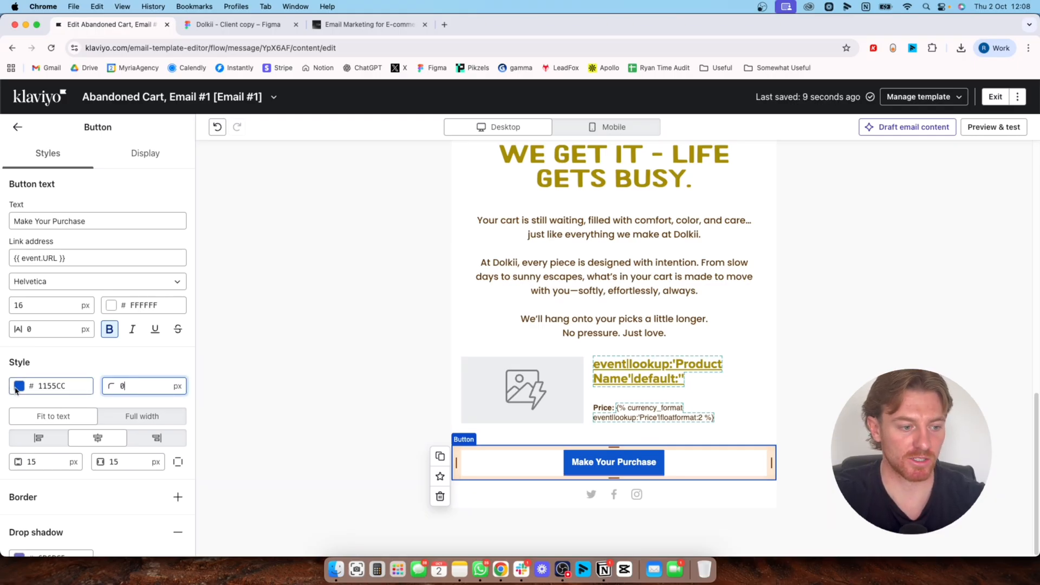
pyautogui.click(19, 387)
pyautogui.click(22, 363)
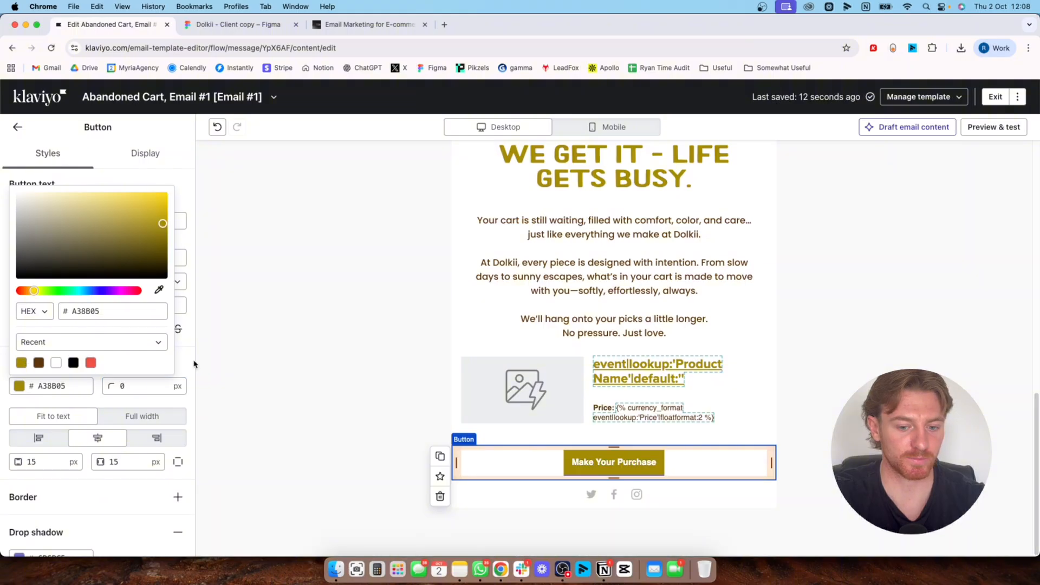
pyautogui.click(177, 361)
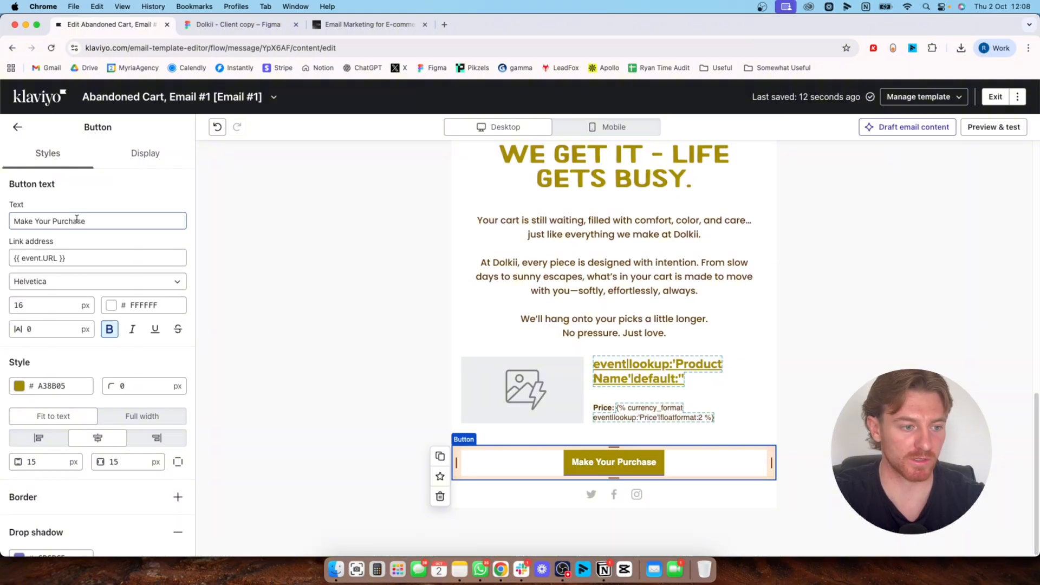
# Replace the button's text with "Return To Cart"
pyautogui.doubleClick(101, 222)
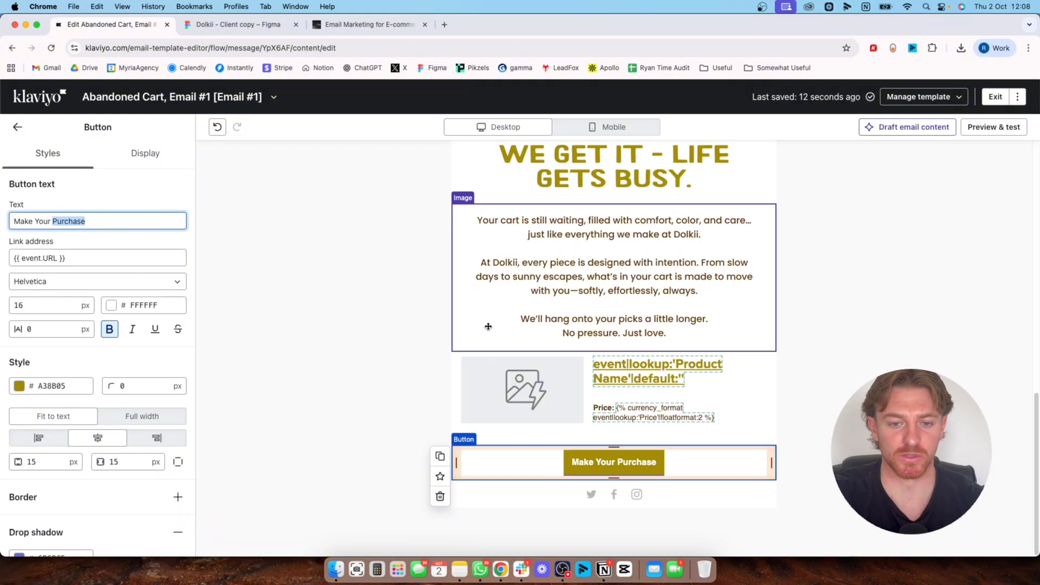
pyautogui.press('super+a')
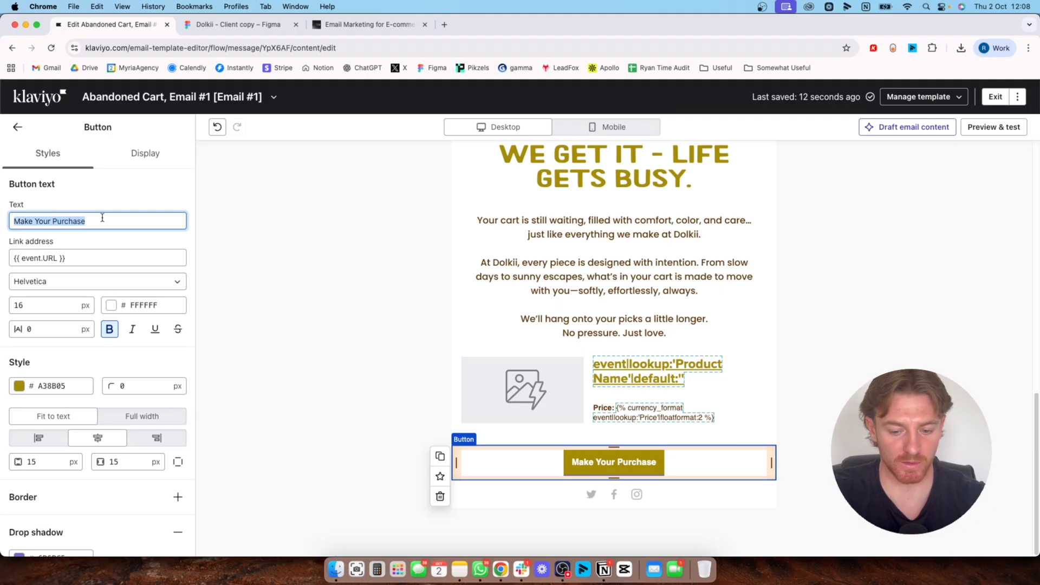
pyautogui.write('Ret')
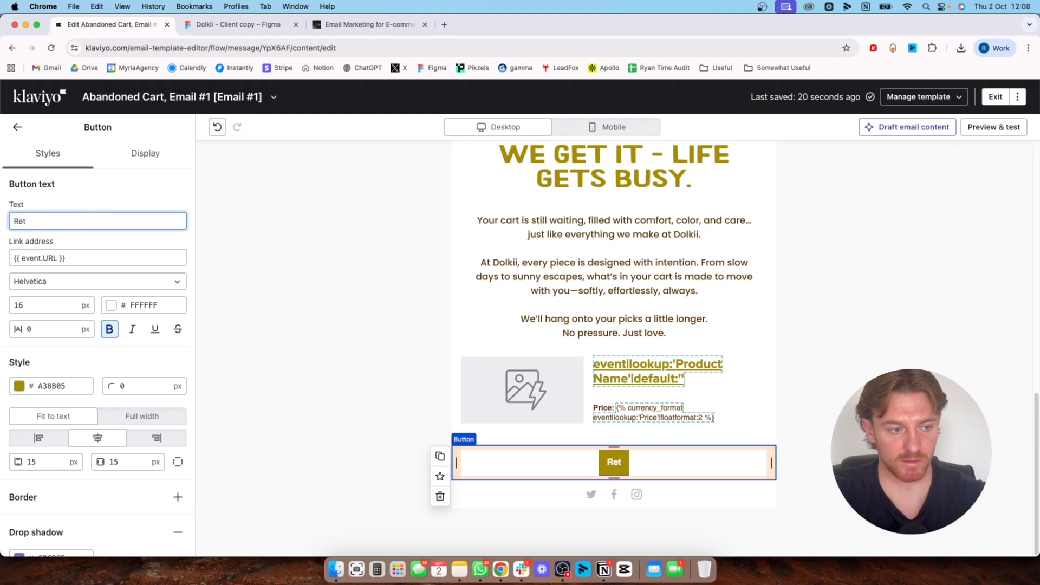
pyautogui.write('urn')
pyautogui.press('BackSpace')
pyautogui.press('BackSpace')
pyautogui.press('BackSpace')
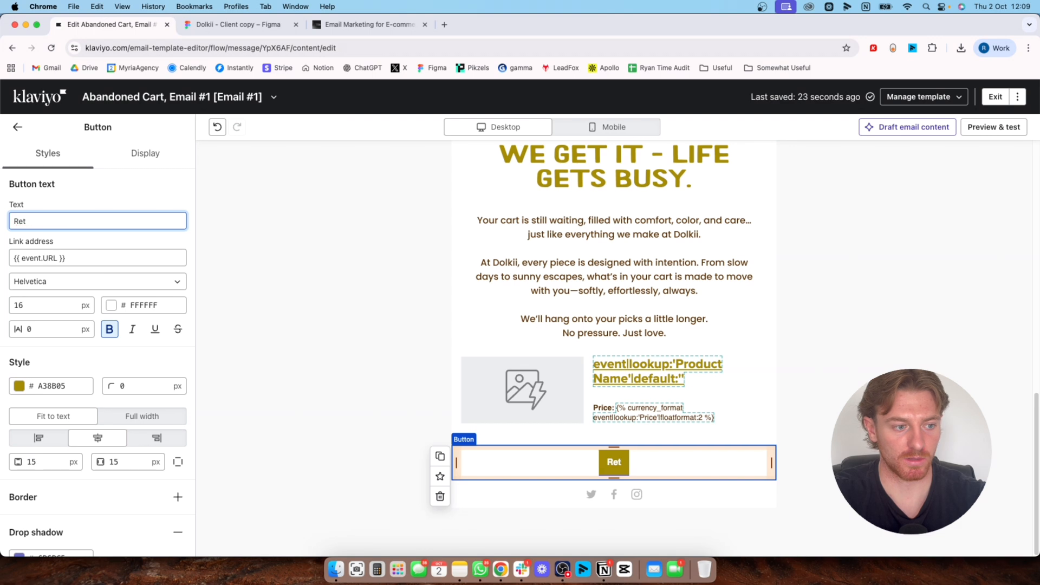
pyautogui.write('urn to cart')
pyautogui.press('BackSpace')
pyautogui.press('BackSpace')
pyautogui.press('BackSpace')
pyautogui.press('BackSpace')
pyautogui.press('BackSpace')
pyautogui.press('BackSpace')
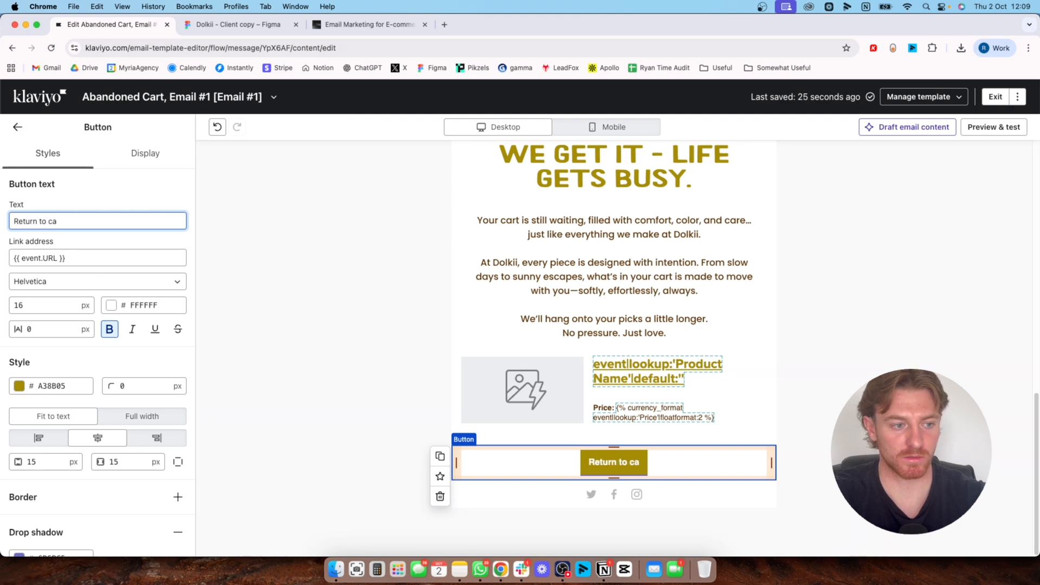
pyautogui.press('BackSpace')
pyautogui.write('To')
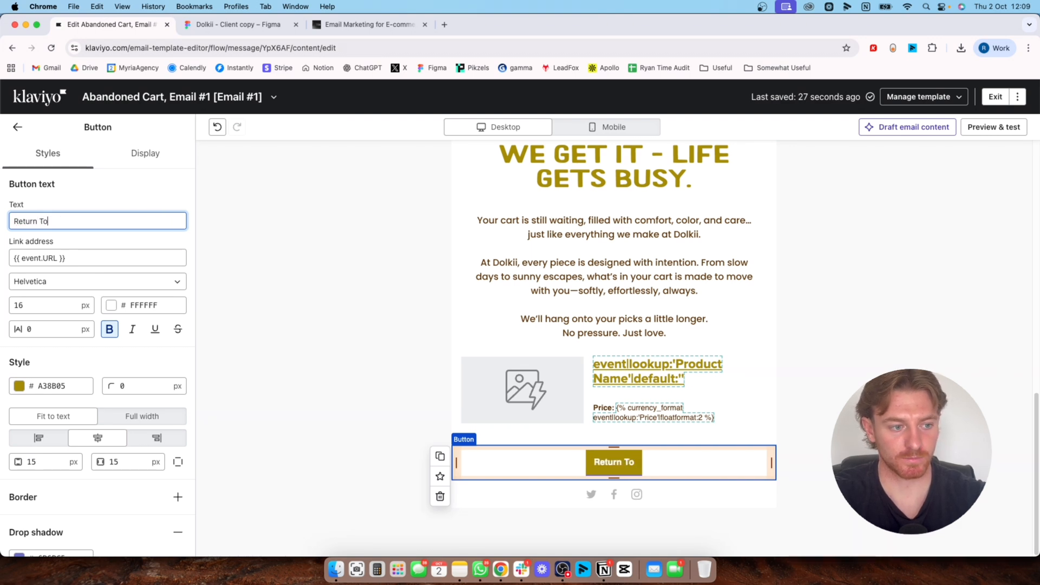
pyautogui.write(' CA')
pyautogui.press('BackSpace')
pyautogui.press('BackSpace')
pyautogui.write('art')
pyautogui.press('BackSpace')
pyautogui.press('BackSpace')
pyautogui.press('BackSpace')
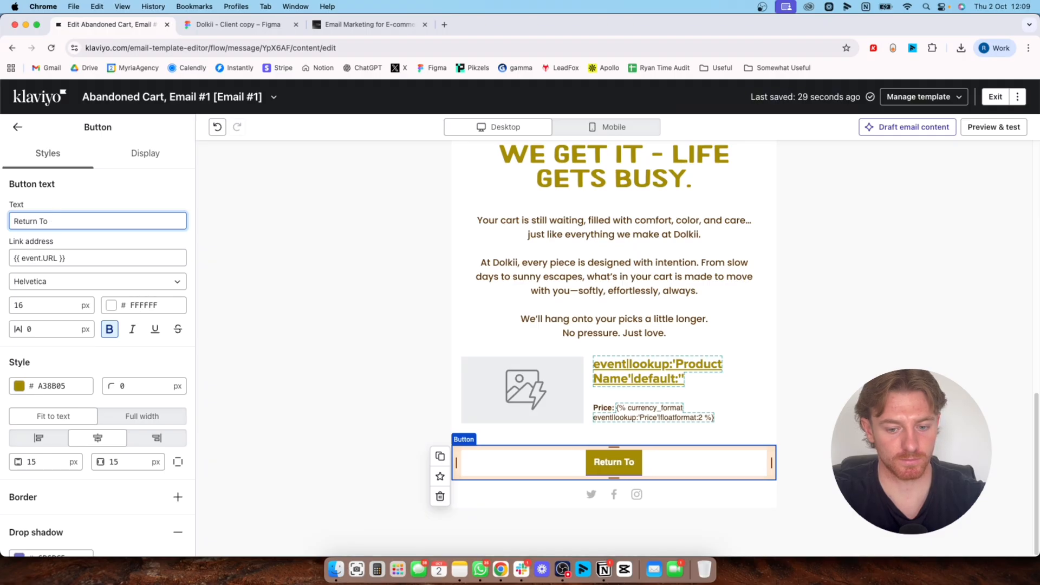
pyautogui.write('Cart')
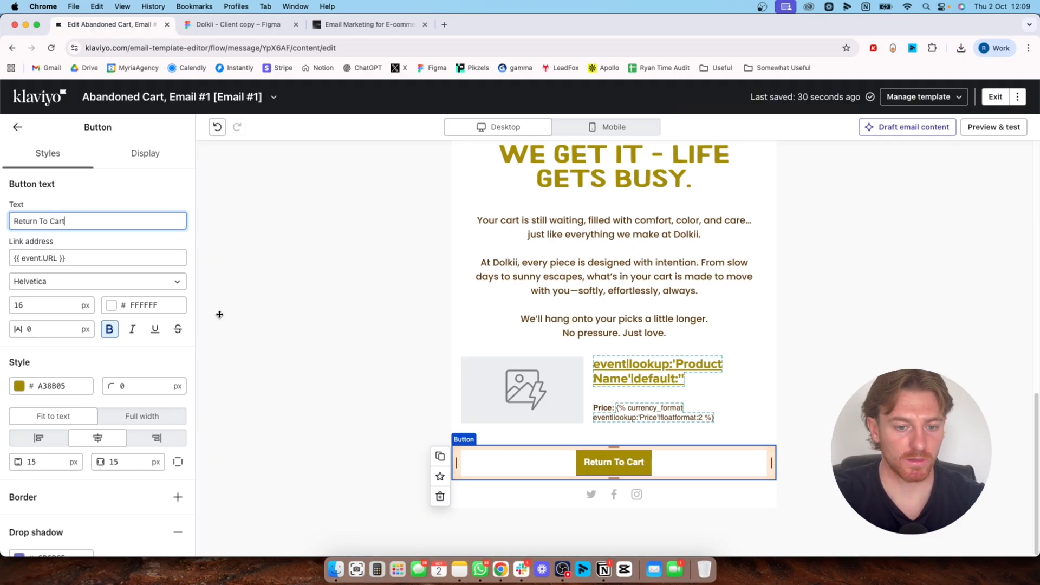
# Set the "Return To Cart" button's horizontal padding to 30 px and its text size to 20 px, and deselect the button
pyautogui.scroll(-2, 84, 471)
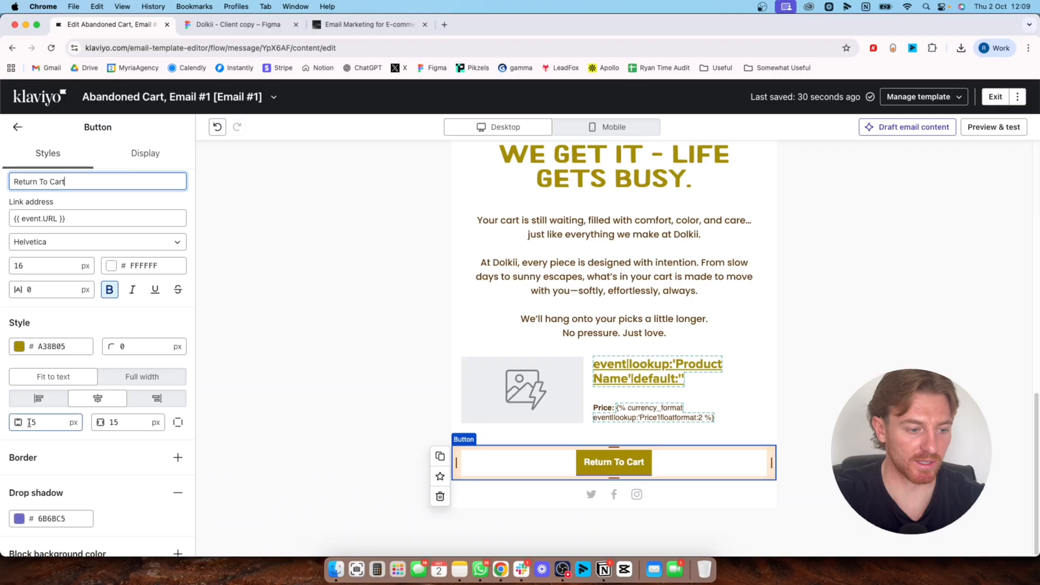
pyautogui.click(117, 422)
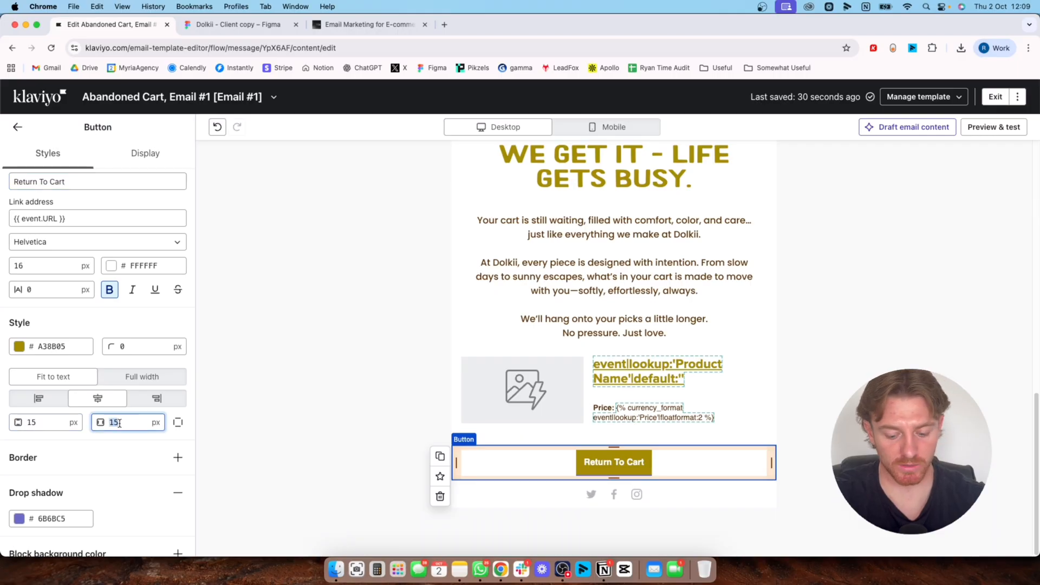
pyautogui.write('30')
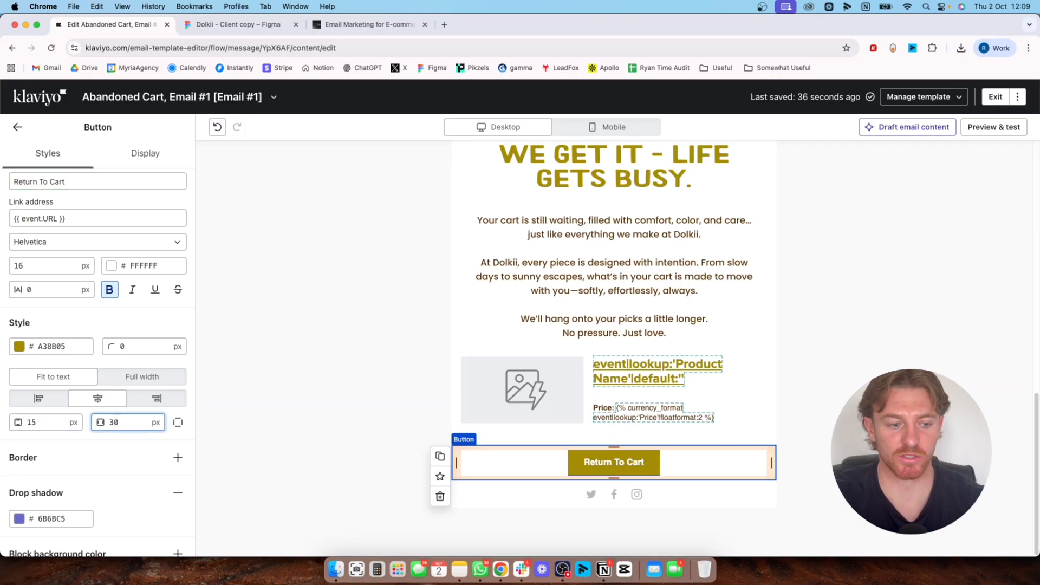
pyautogui.click(47, 425)
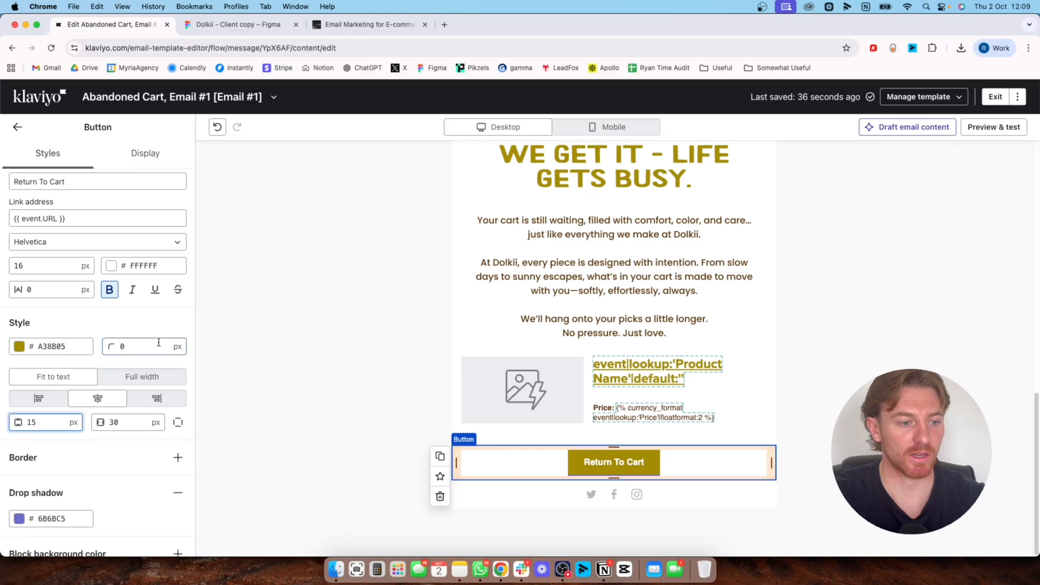
pyautogui.moveTo(69, 269); pyautogui.dragTo(3, 268)
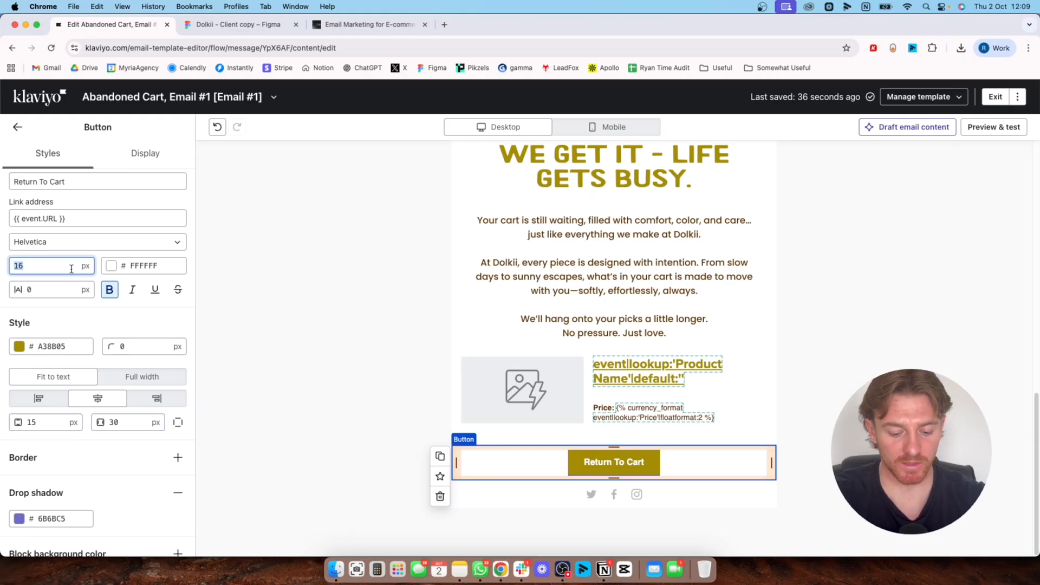
pyautogui.write('20')
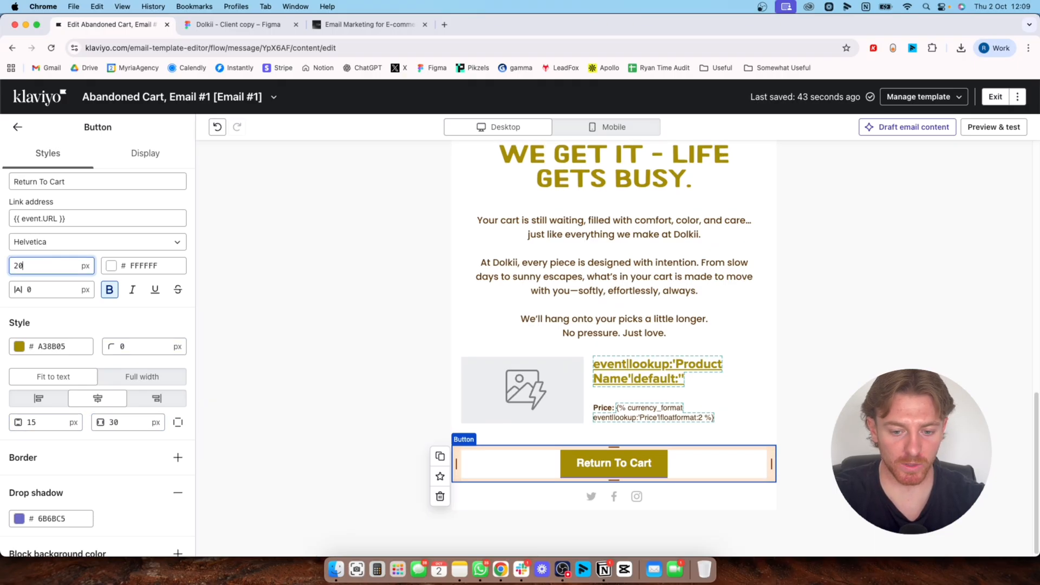
pyautogui.click(392, 267)
pyautogui.scroll(10, 397, 246)
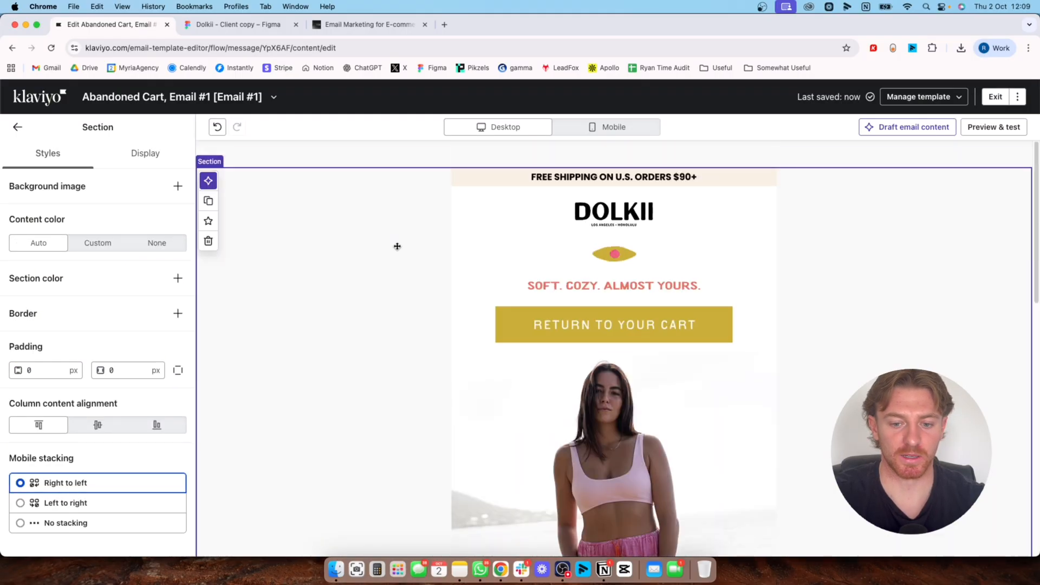
pyautogui.scroll(-10, 397, 245)
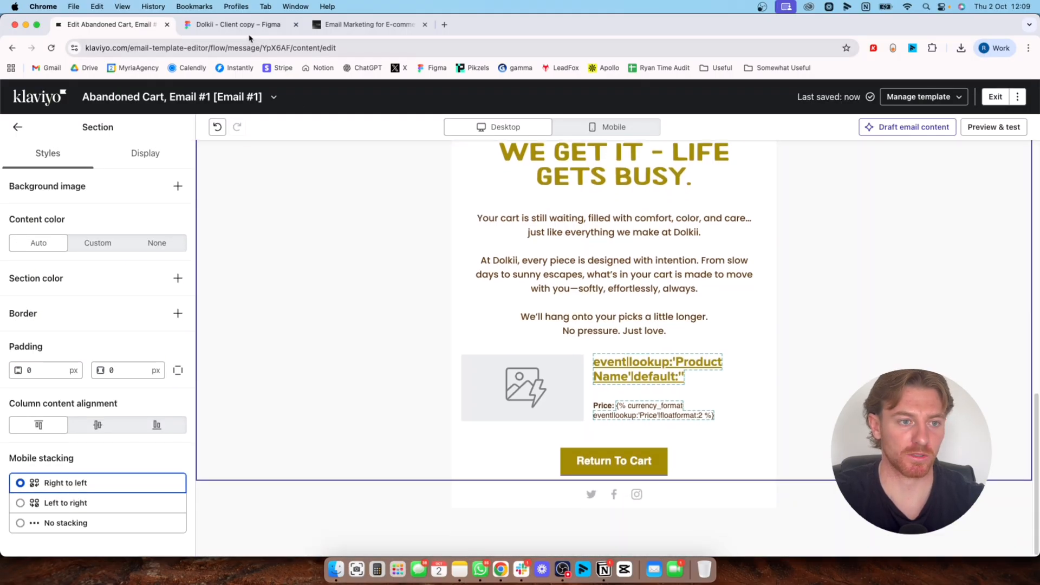
# Check the collection links and social icons below the dynamic block in the Figma design, and return to Klaviyo
pyautogui.click(248, 25)
pyautogui.scroll(-3, 540, 429)
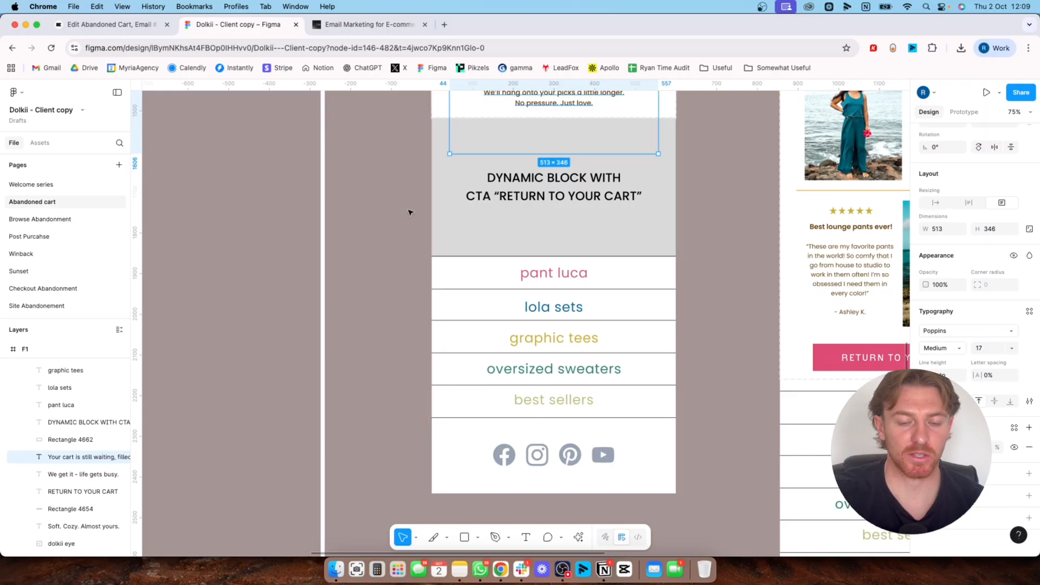
pyautogui.click(118, 26)
# Insert the universal "MM | Footer Block" section directly below the "Return To Cart" button
pyautogui.click(24, 129)
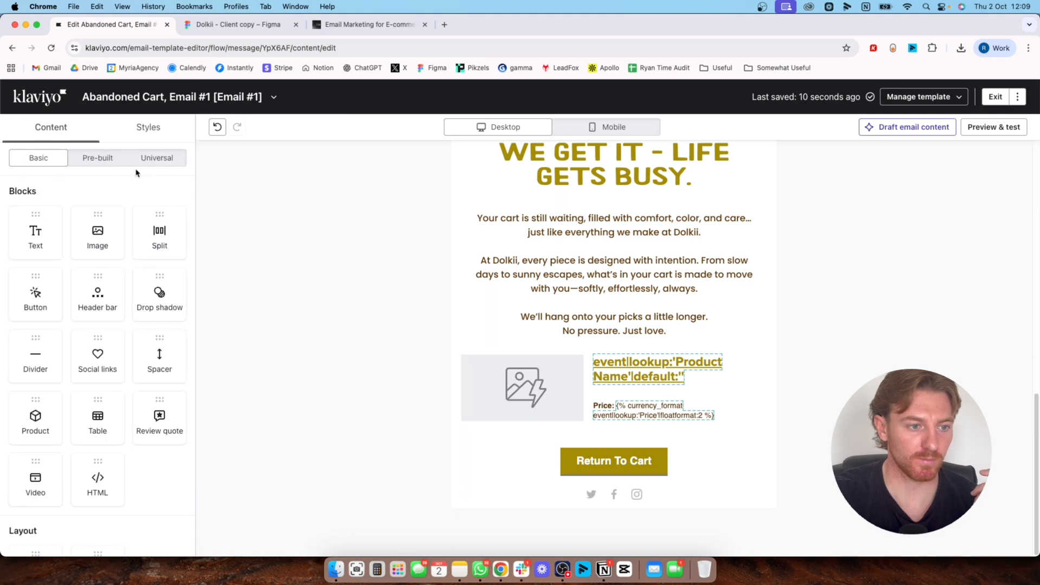
pyautogui.click(158, 158)
pyautogui.scroll(-10, 138, 297)
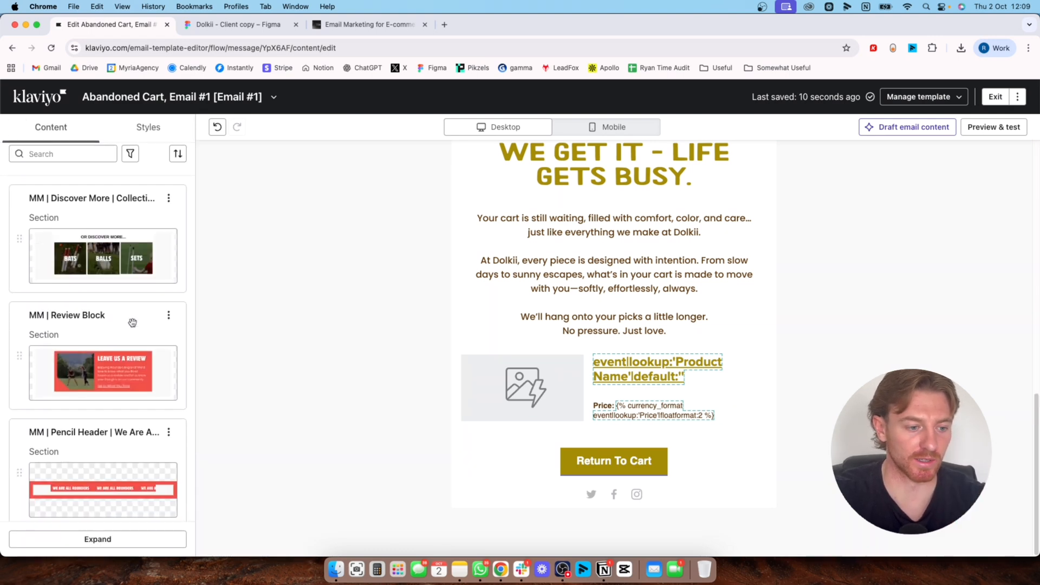
pyautogui.scroll(-8, 136, 377)
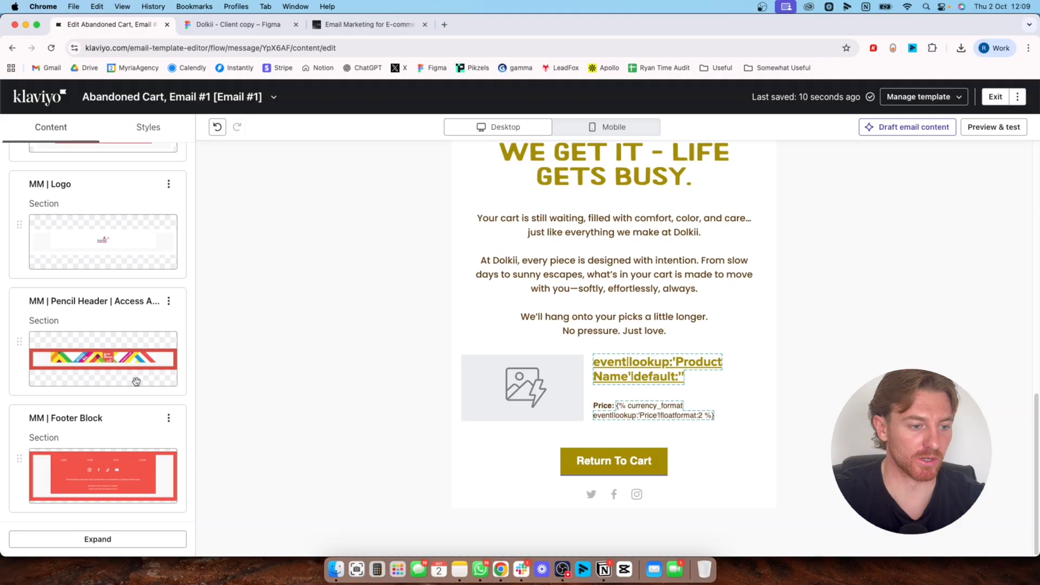
pyautogui.click(149, 127)
pyautogui.click(50, 125)
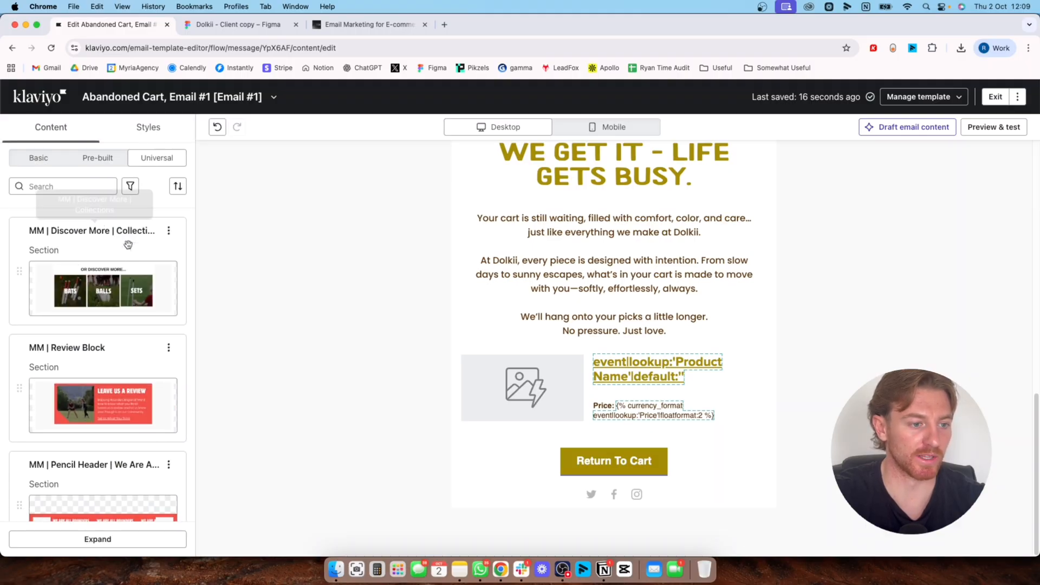
pyautogui.scroll(-15, 132, 250)
pyautogui.scroll(-1, 137, 345)
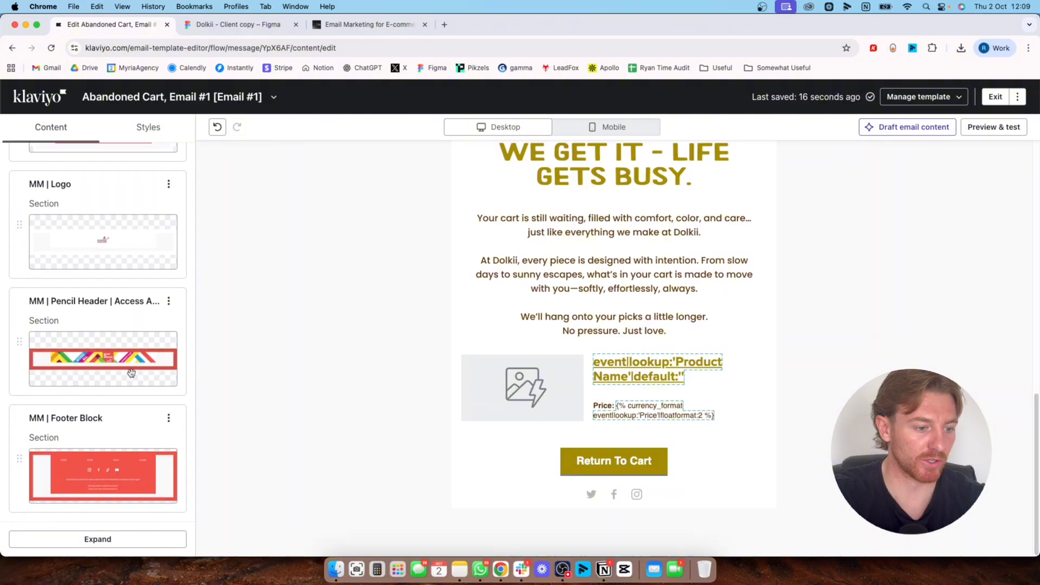
pyautogui.moveTo(91, 441); pyautogui.dragTo(595, 467)
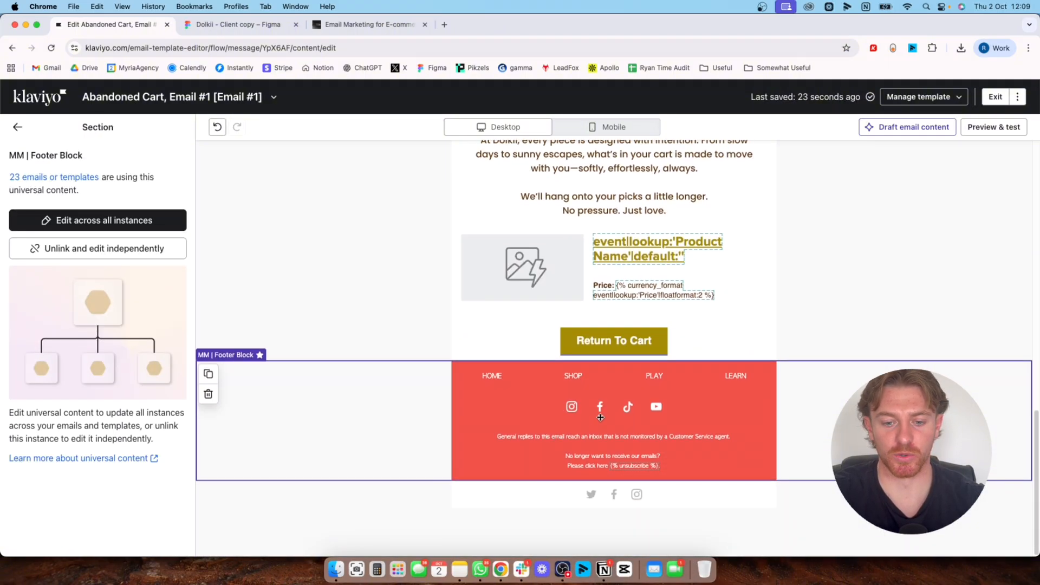
# Delete the default social links block below the red footer, along with the empty section that held it
pyautogui.click(477, 501)
pyautogui.click(443, 537)
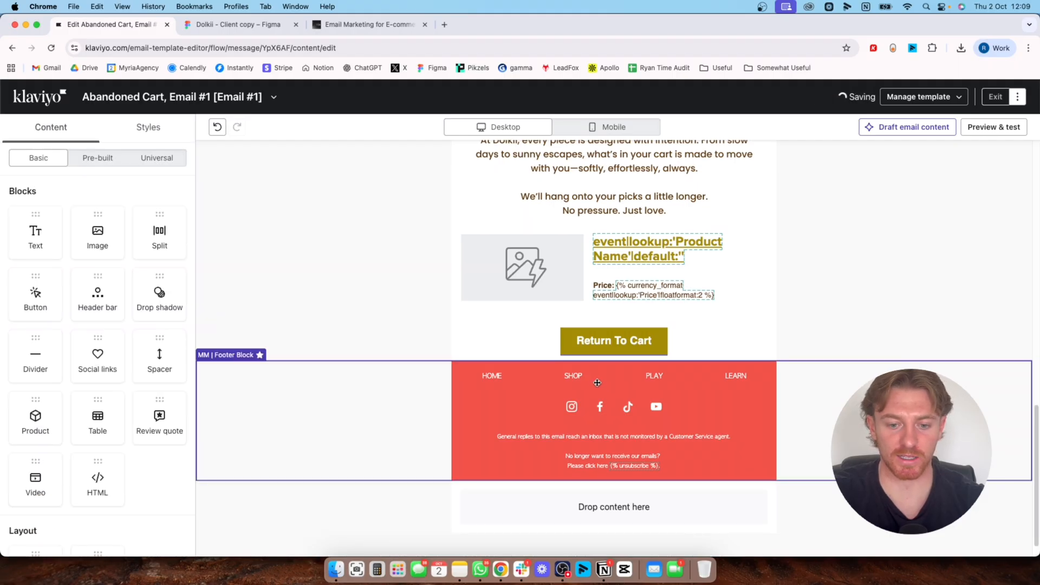
pyautogui.click(476, 513)
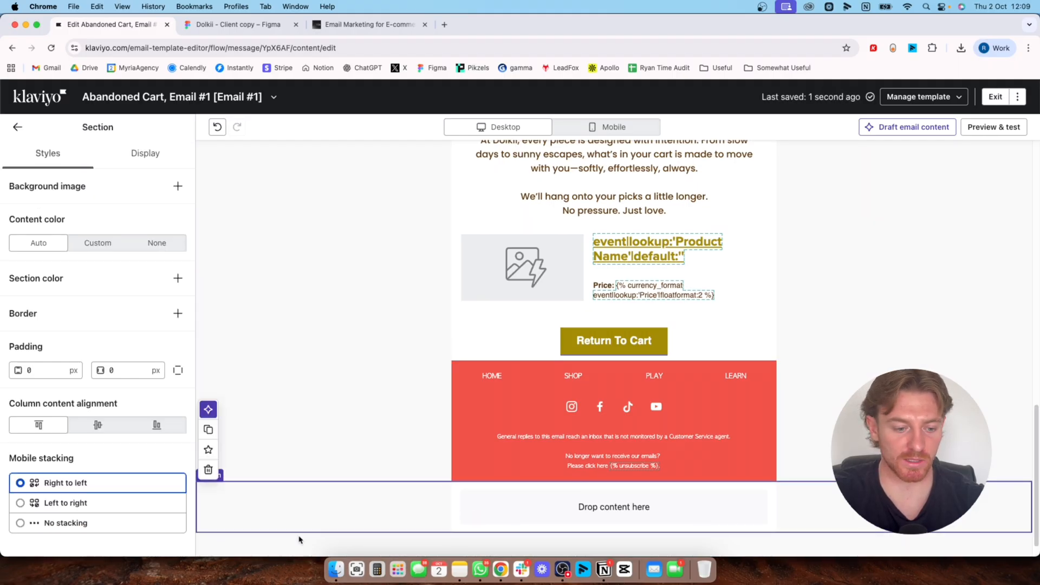
pyautogui.click(209, 469)
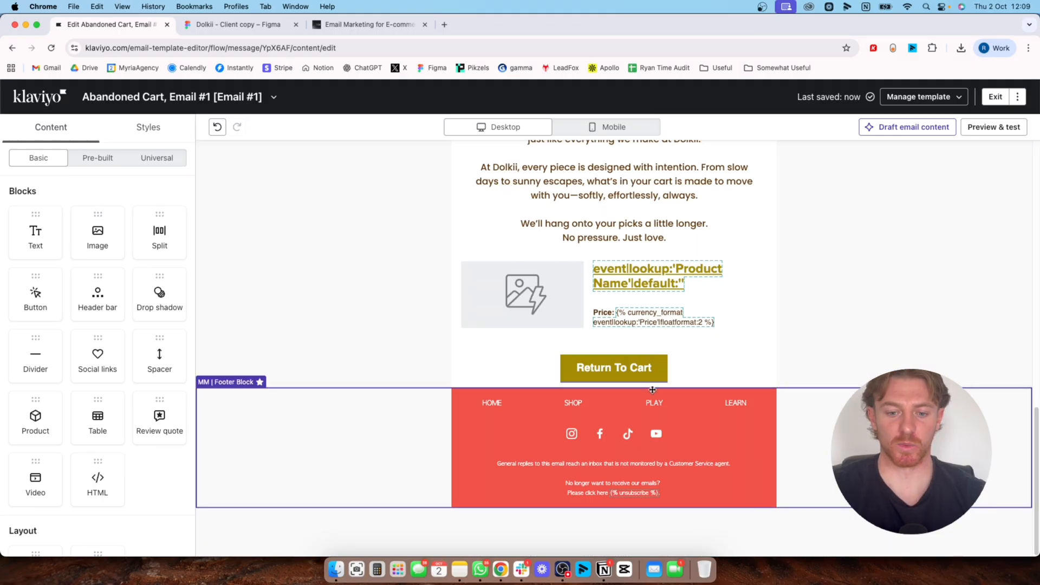
# Reduce the "Return To Cart" button's block padding to 0 px on all four sides
pyautogui.click(568, 377)
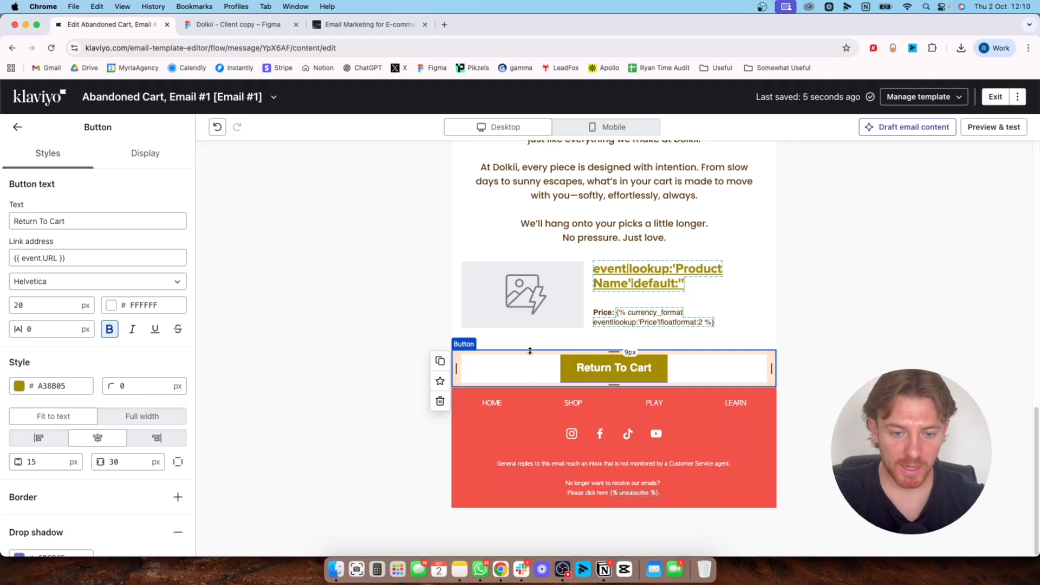
pyautogui.scroll(-3, 65, 426)
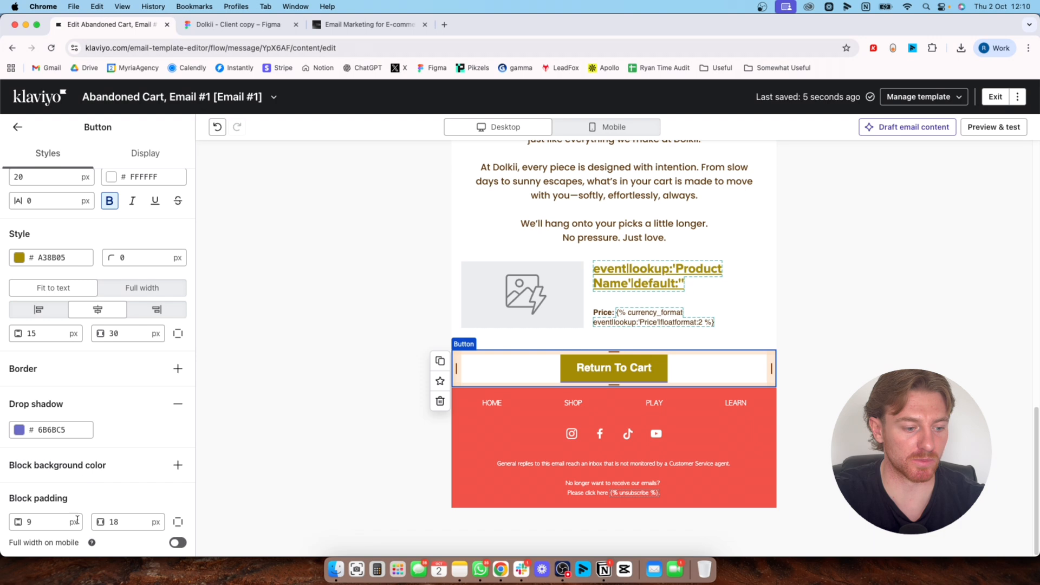
pyautogui.moveTo(612, 358); pyautogui.dragTo(613, 353)
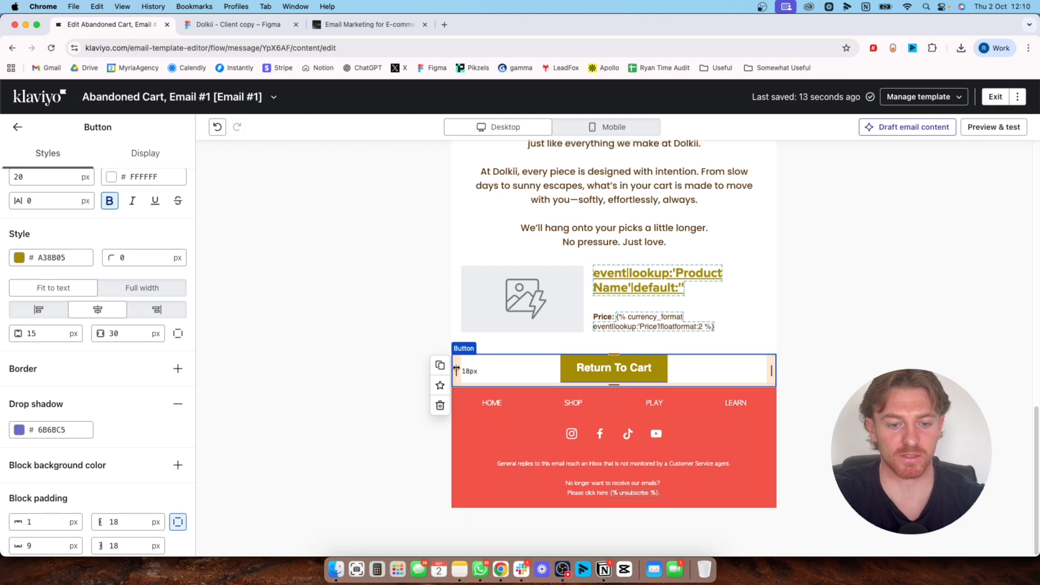
pyautogui.moveTo(456, 370); pyautogui.dragTo(439, 365)
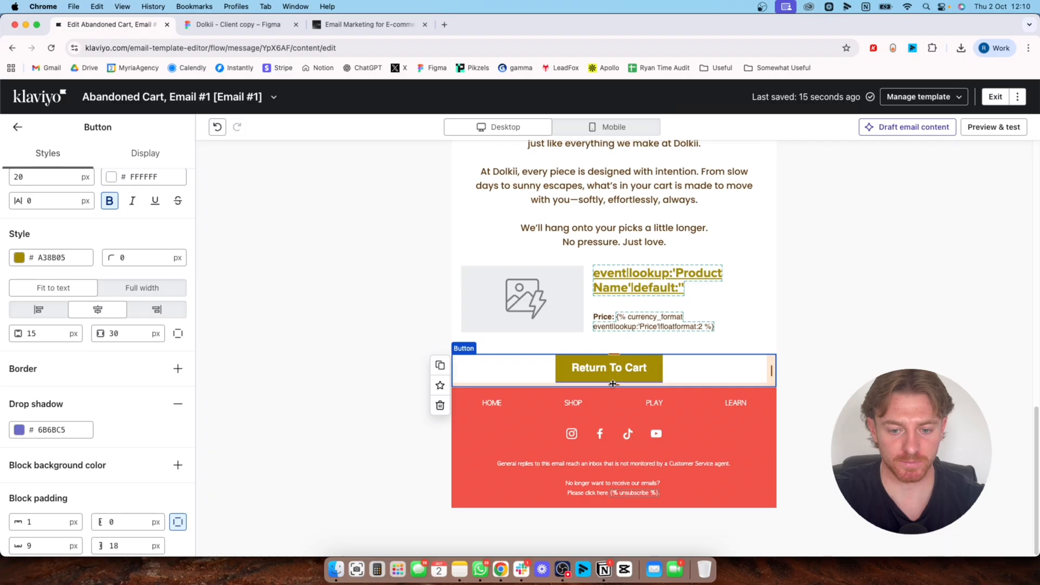
pyautogui.moveTo(612, 383); pyautogui.dragTo(613, 379)
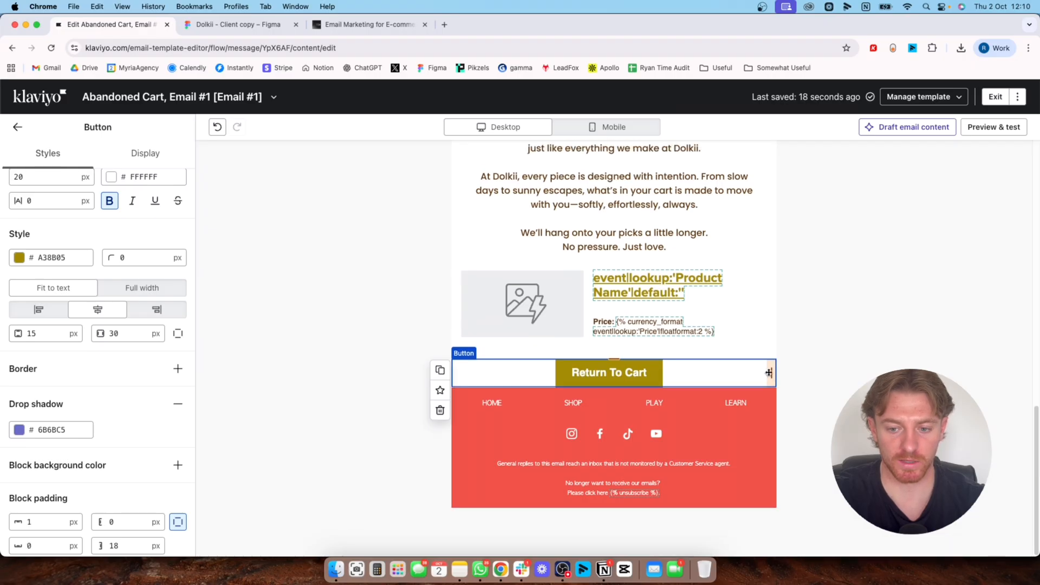
pyautogui.moveTo(769, 373); pyautogui.dragTo(806, 373)
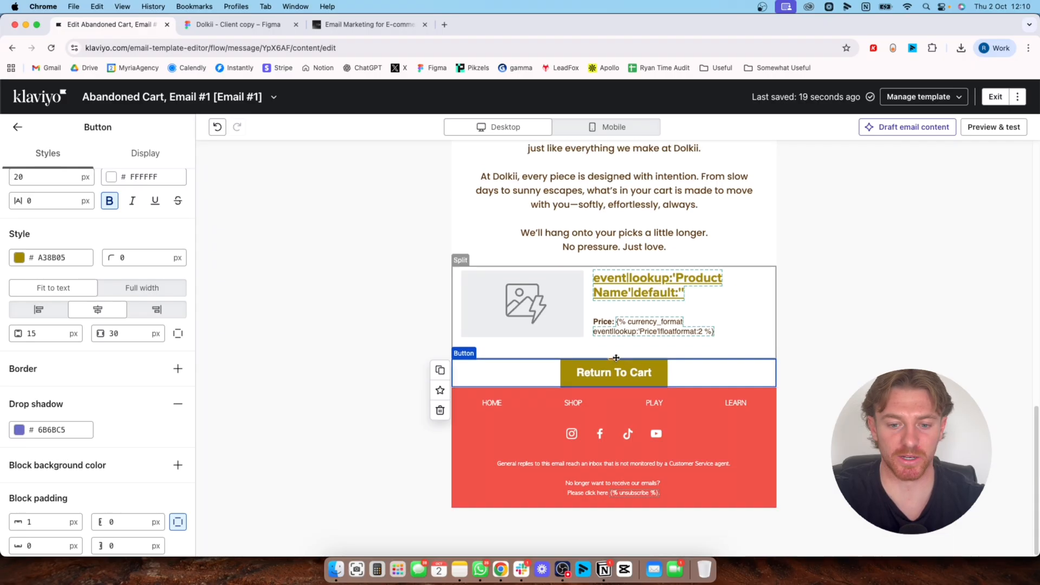
pyautogui.click(353, 343)
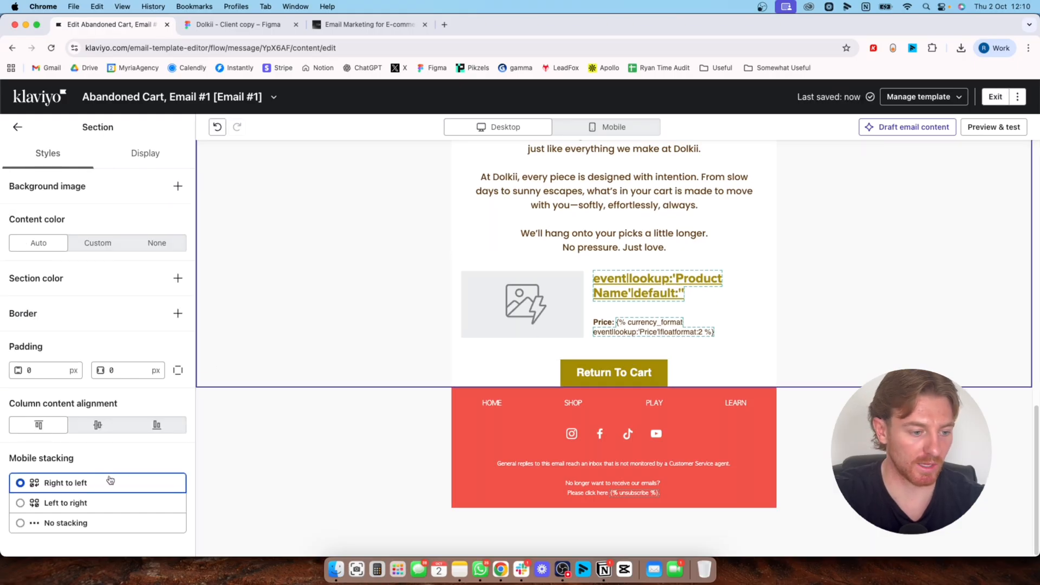
# Remove the drop shadow from the "Return To Cart" button and deselect the button
pyautogui.click(577, 377)
pyautogui.scroll(-3, 51, 427)
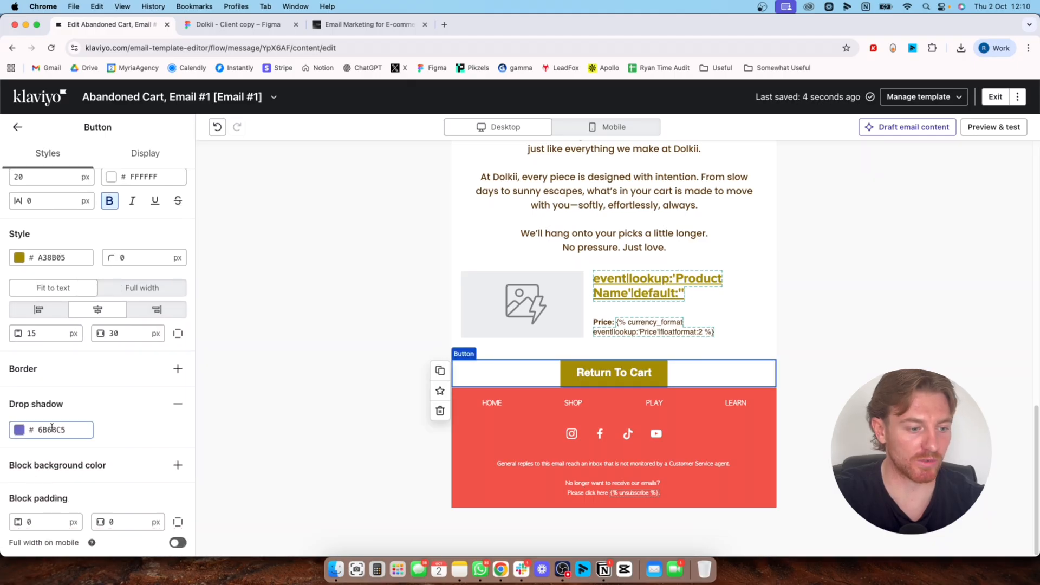
pyautogui.click(177, 404)
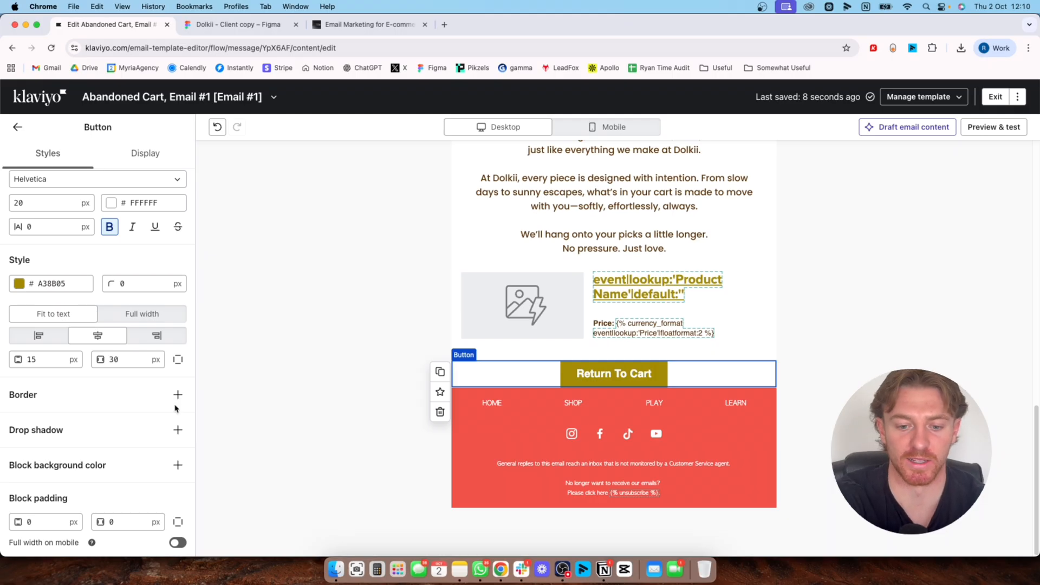
pyautogui.click(313, 308)
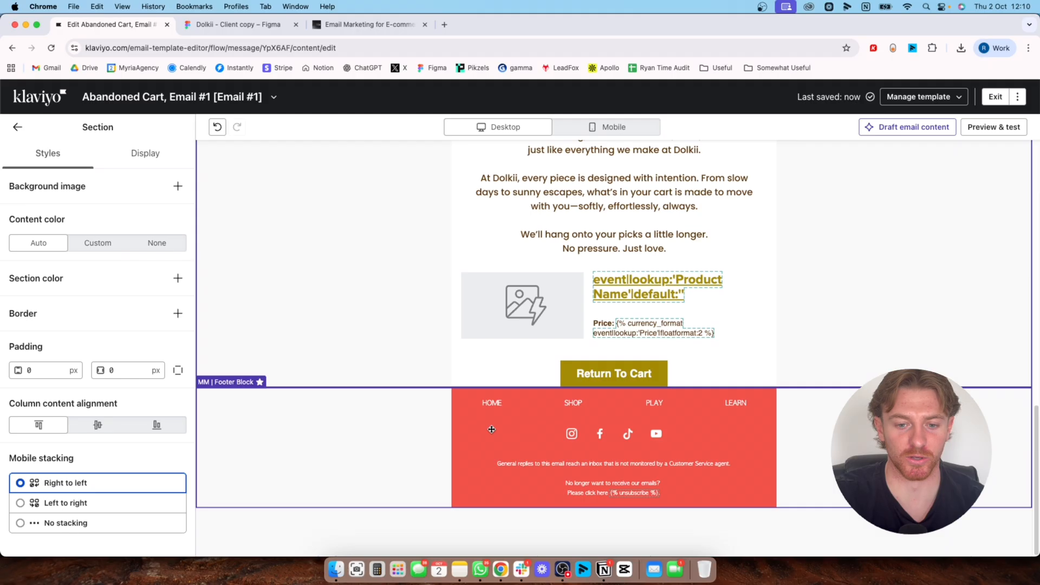
# Add a black 000000 background to the dynamic product split block and reduce its block padding to 0 px on all sides
pyautogui.scroll(5, 553, 396)
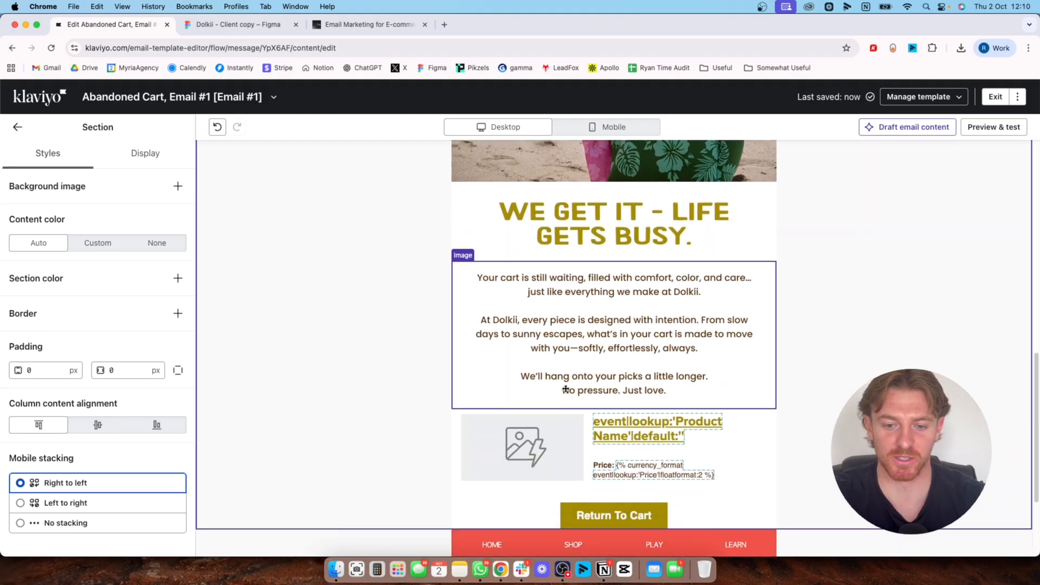
pyautogui.click(743, 436)
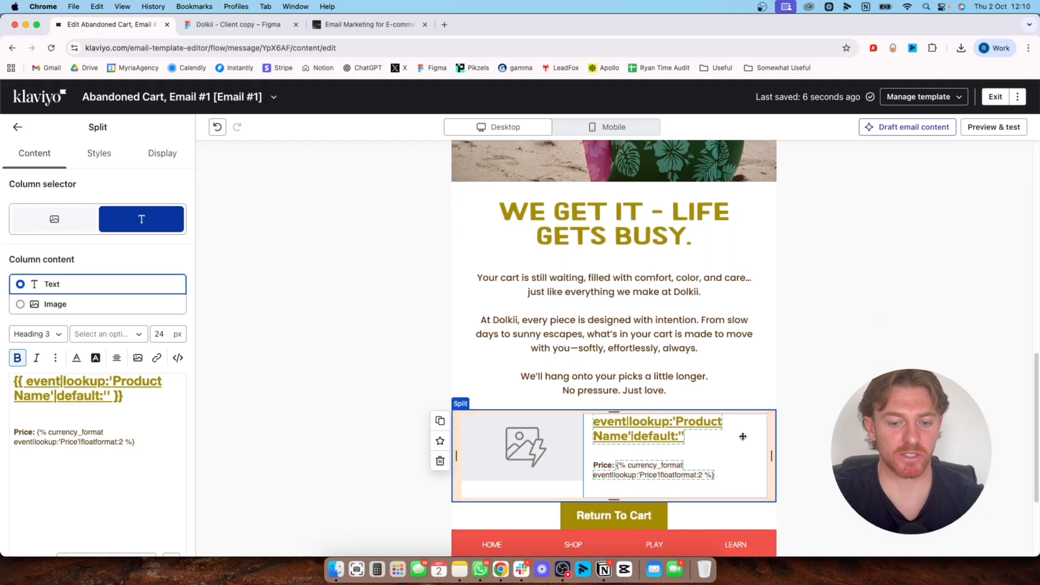
pyautogui.click(95, 158)
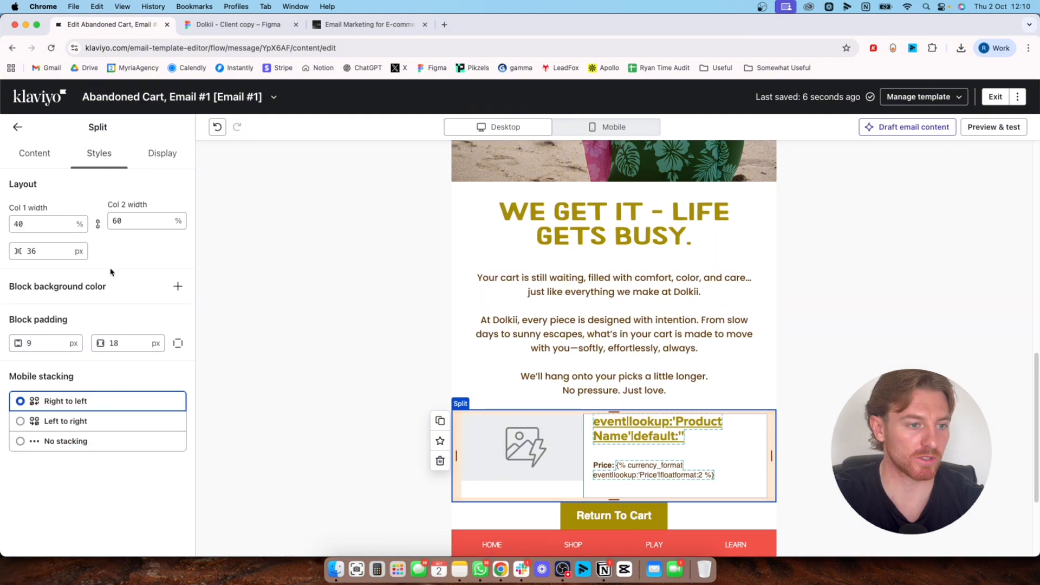
pyautogui.click(178, 286)
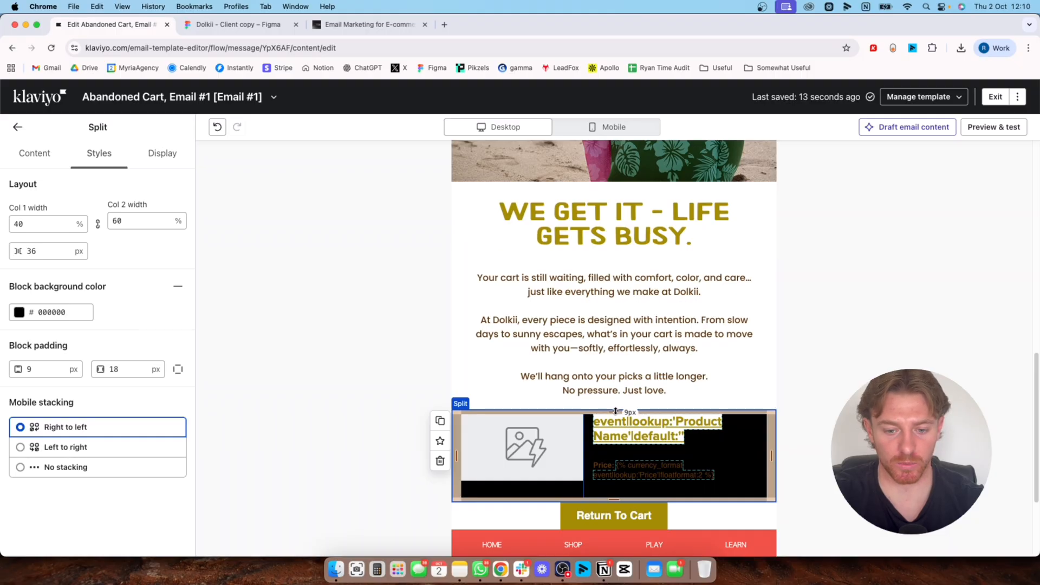
pyautogui.moveTo(614, 411); pyautogui.dragTo(615, 405)
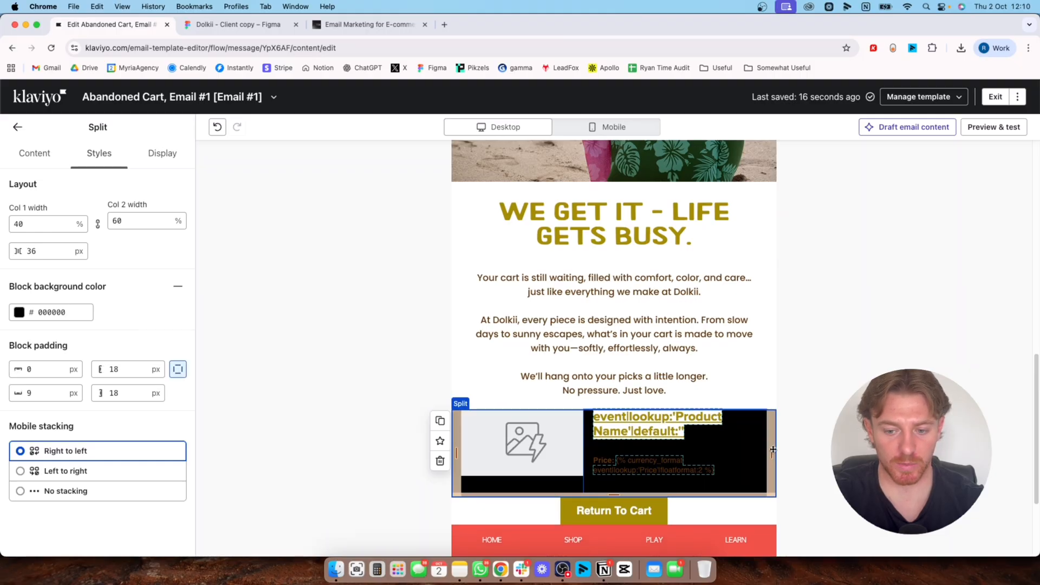
pyautogui.moveTo(771, 453); pyautogui.dragTo(777, 453)
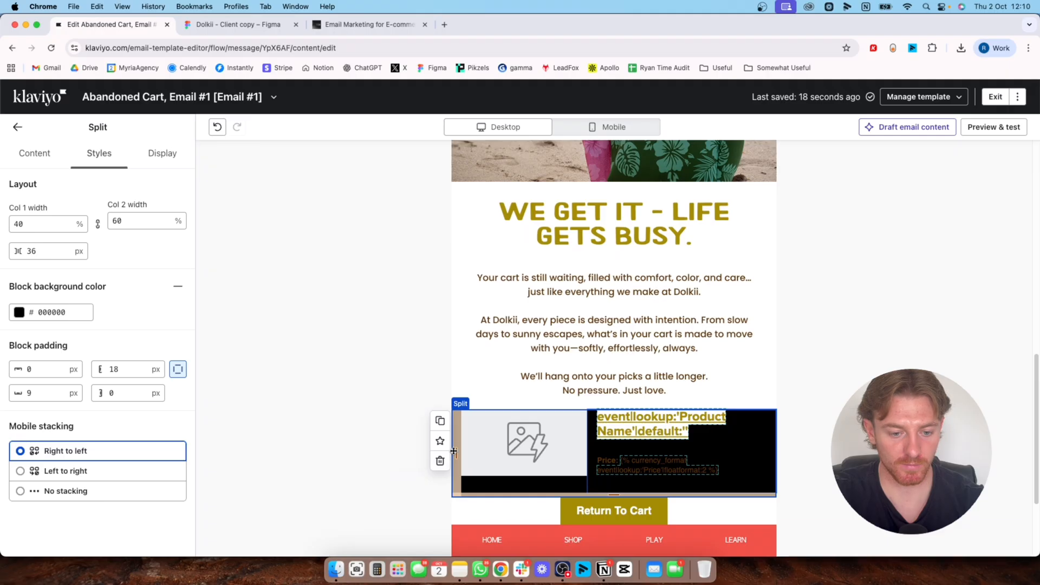
pyautogui.moveTo(456, 453); pyautogui.dragTo(452, 453)
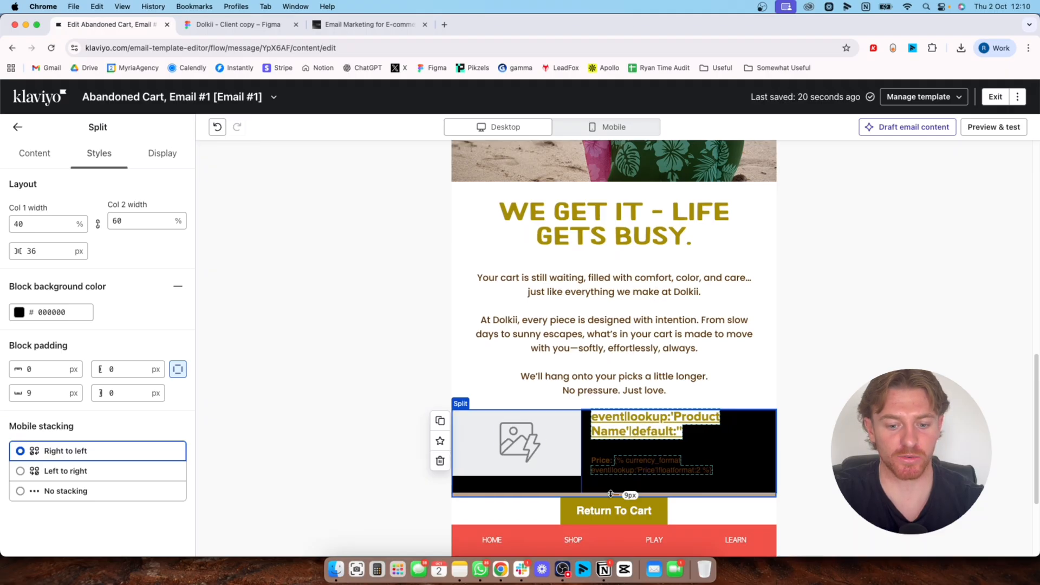
pyautogui.moveTo(611, 494)
pyautogui.mouseDown()
pyautogui.moveTo(611, 514)
pyautogui.moveTo(612, 489)
pyautogui.mouseUp()
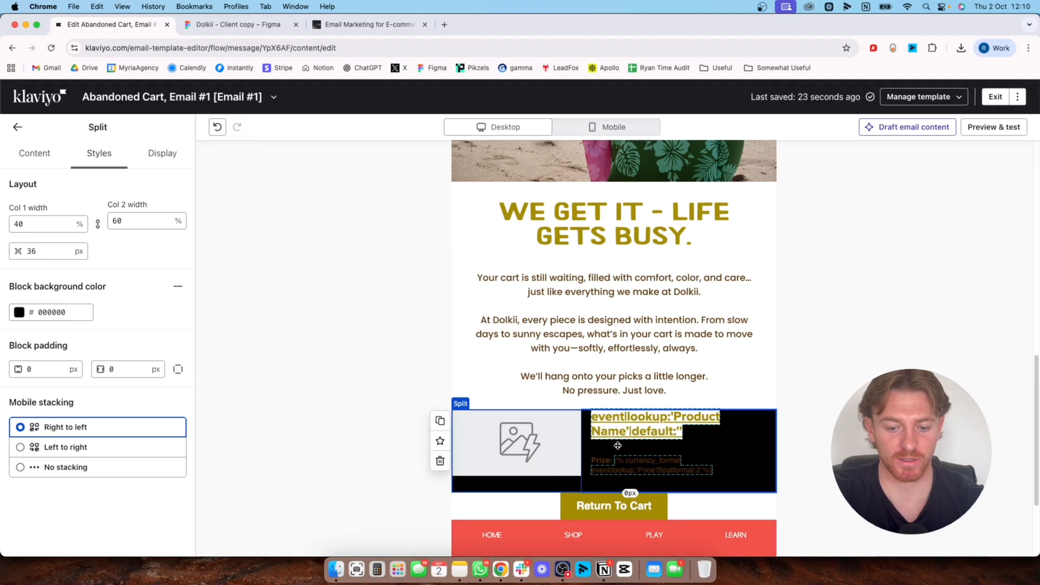
# Change the product split block's background to the recent red F05149 and review it against the footer
pyautogui.scroll(-3, 596, 488)
pyautogui.click(19, 312)
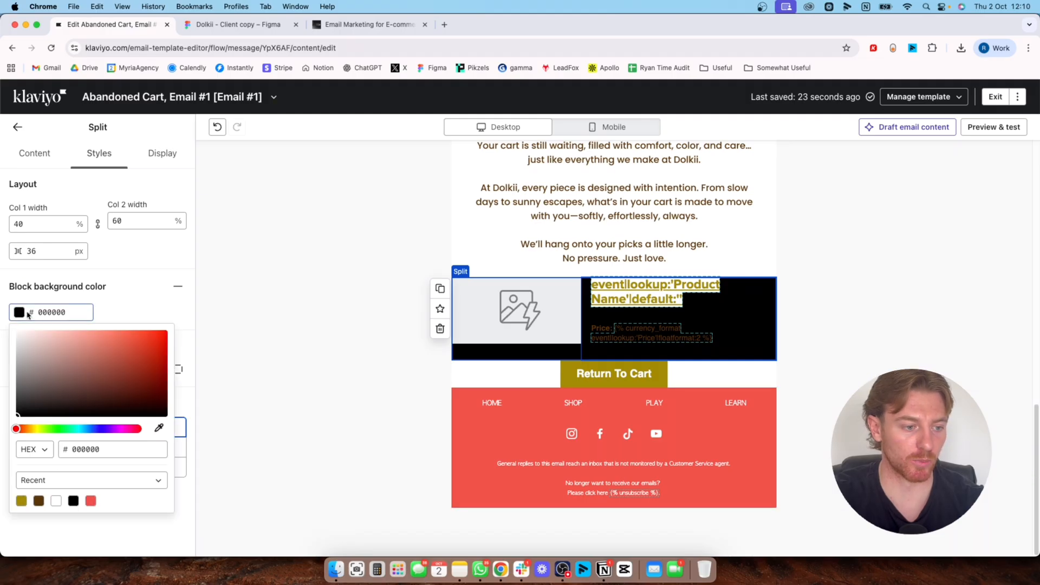
pyautogui.click(92, 502)
pyautogui.click(320, 402)
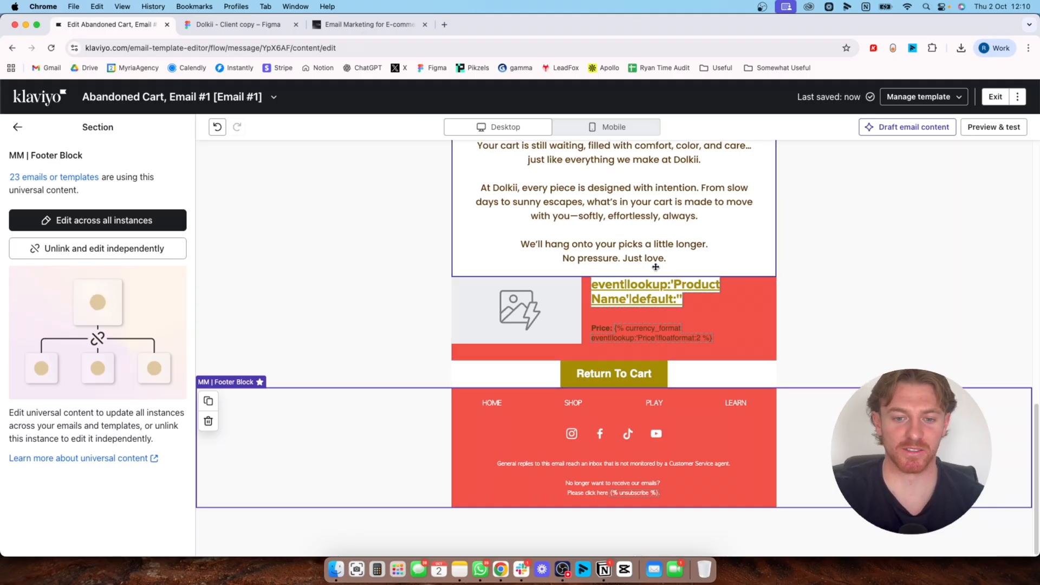
pyautogui.scroll(5, 547, 349)
pyautogui.scroll(-3, 548, 363)
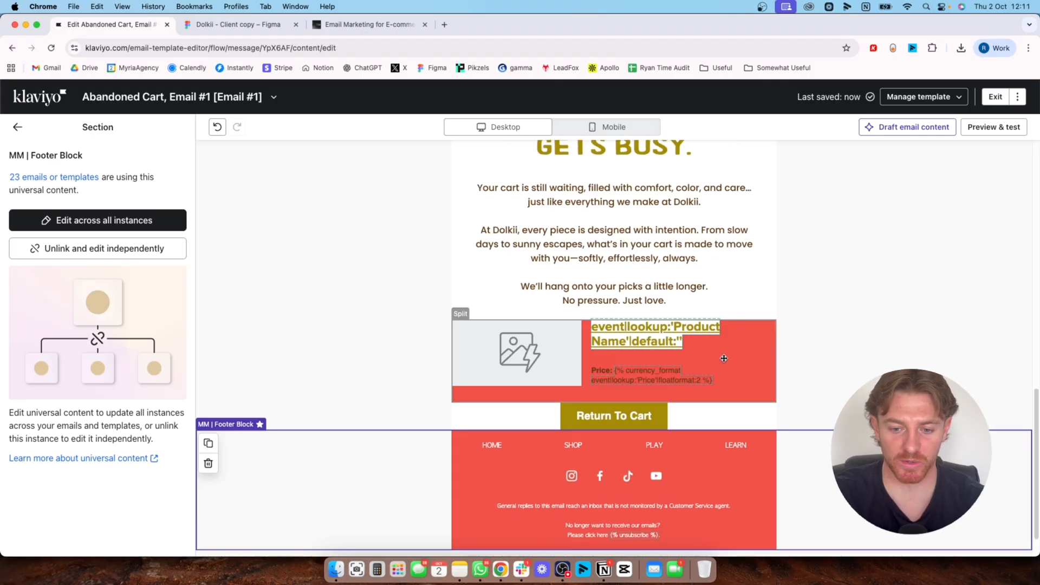
# Set the dynamic product split block's background color to white FFFFFF
pyautogui.click(753, 362)
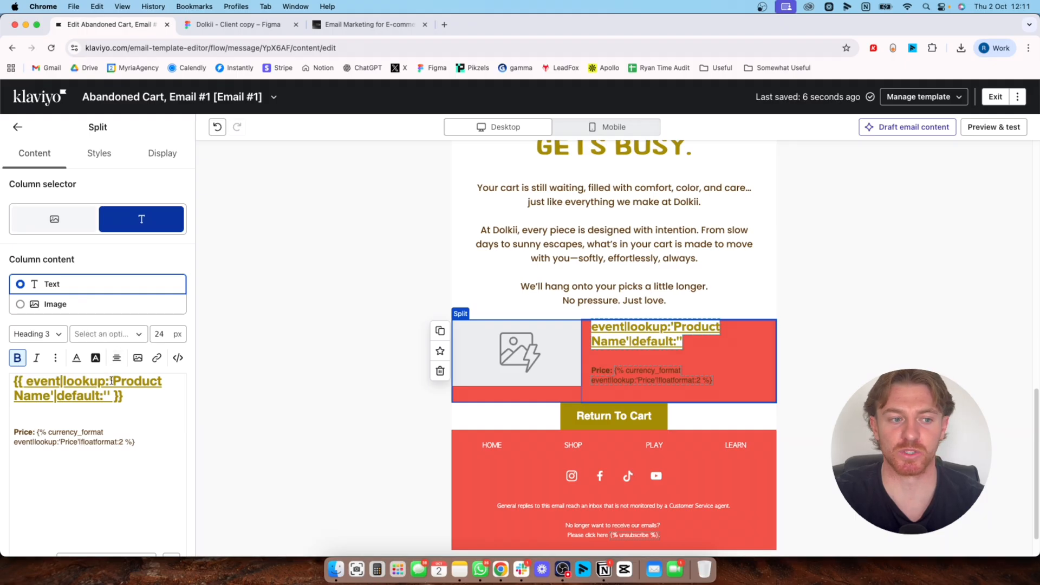
pyautogui.click(99, 153)
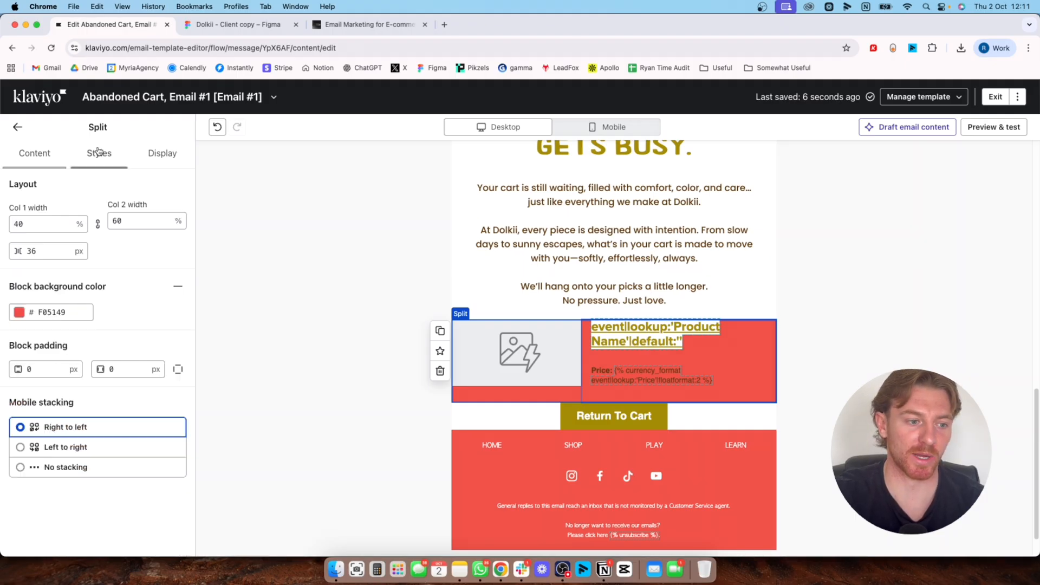
pyautogui.click(18, 312)
pyautogui.moveTo(46, 373); pyautogui.dragTo(17, 331)
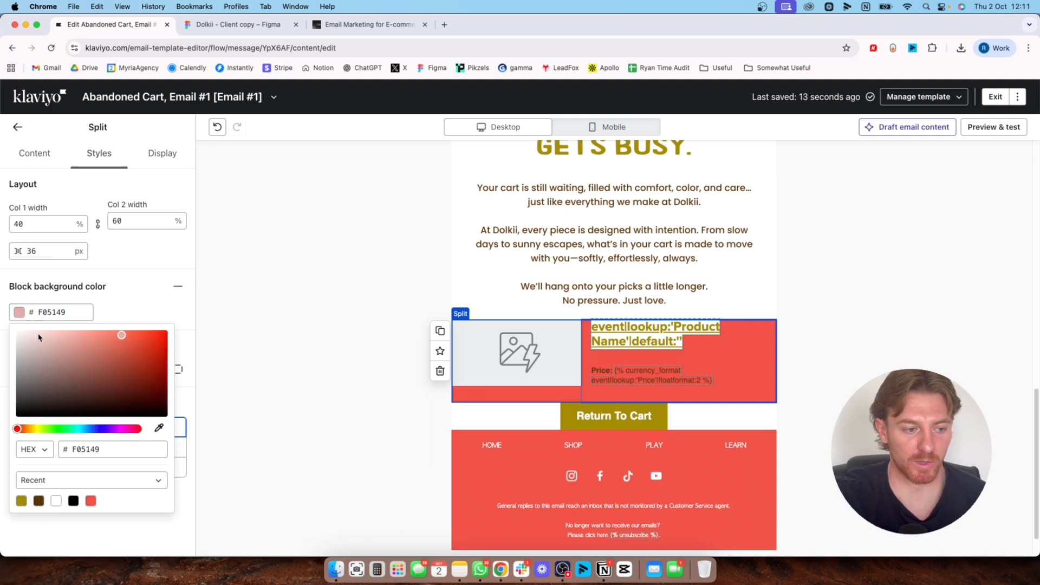
pyautogui.click(133, 322)
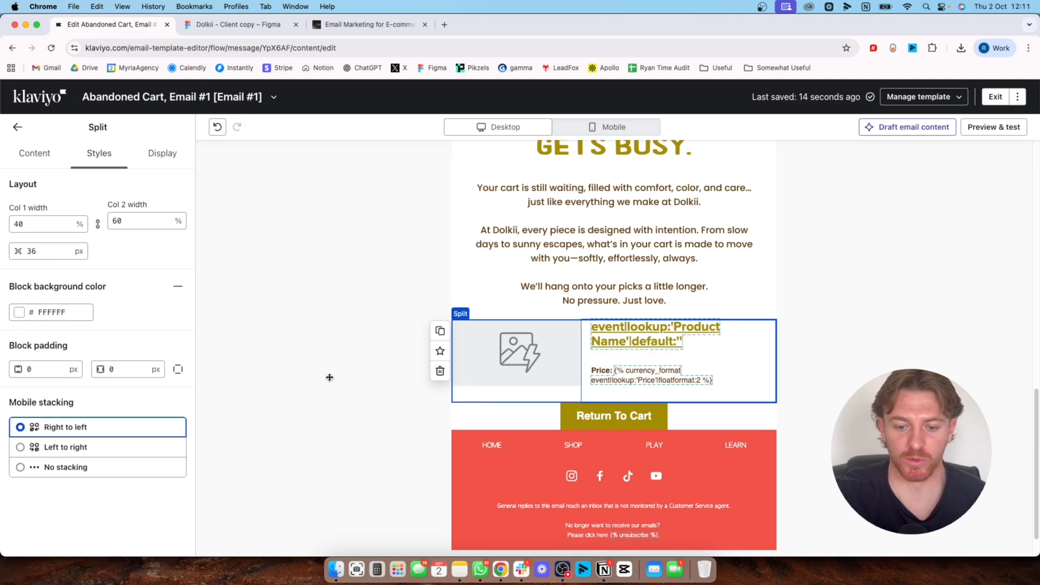
# Open the preview of the finished email and check the desktop version from header to footer, including the dynamic product block
pyautogui.scroll(-2, 336, 382)
pyautogui.scroll(15, 350, 390)
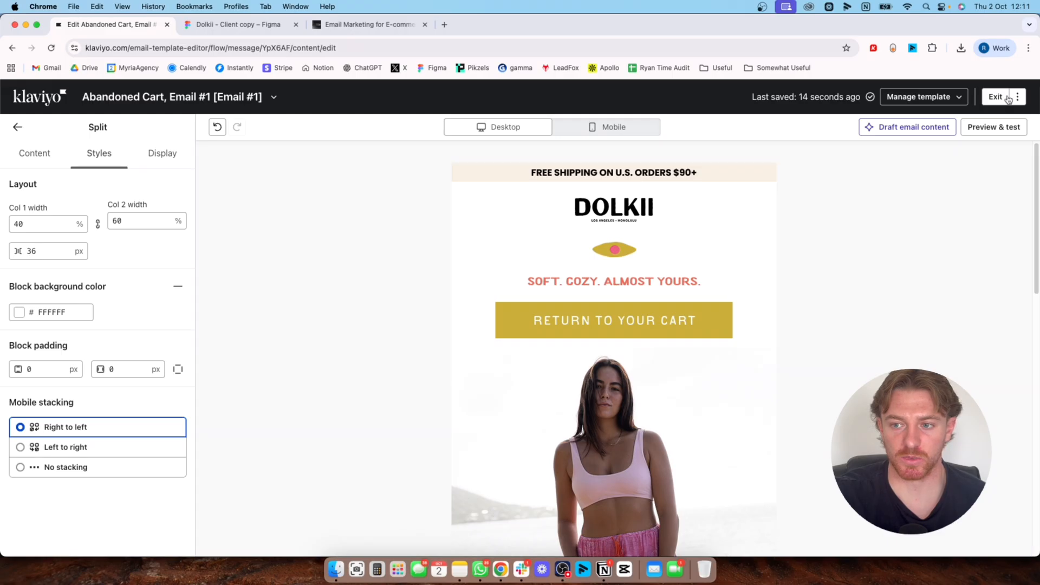
pyautogui.click(992, 128)
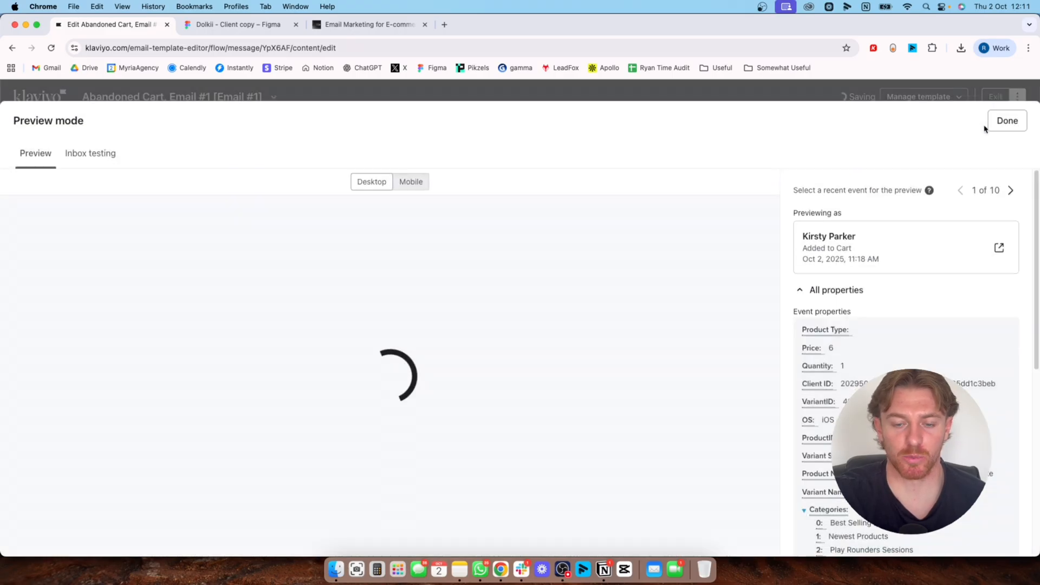
pyautogui.scroll(-10, 622, 311)
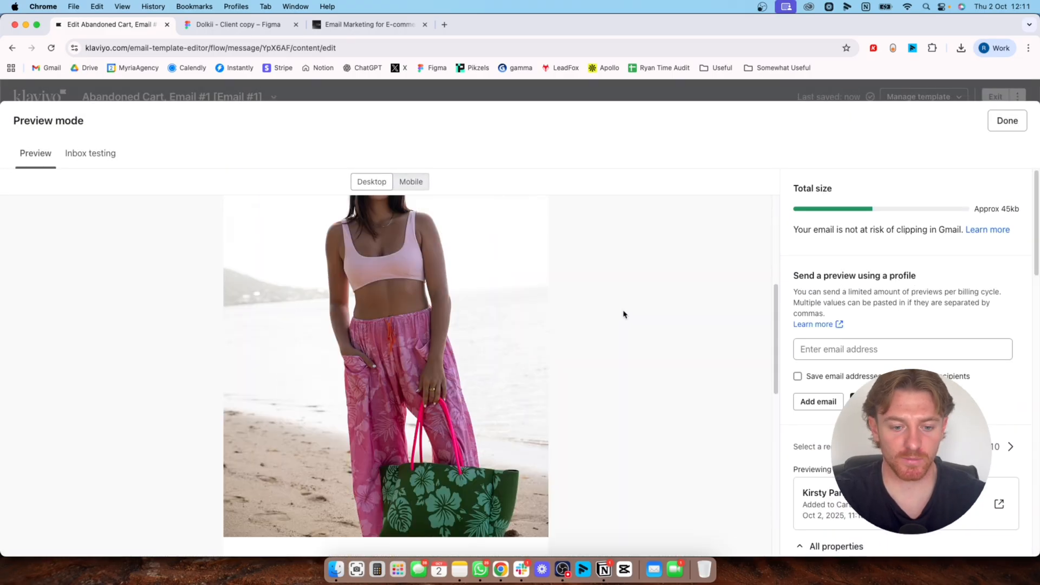
pyautogui.scroll(-5, 622, 320)
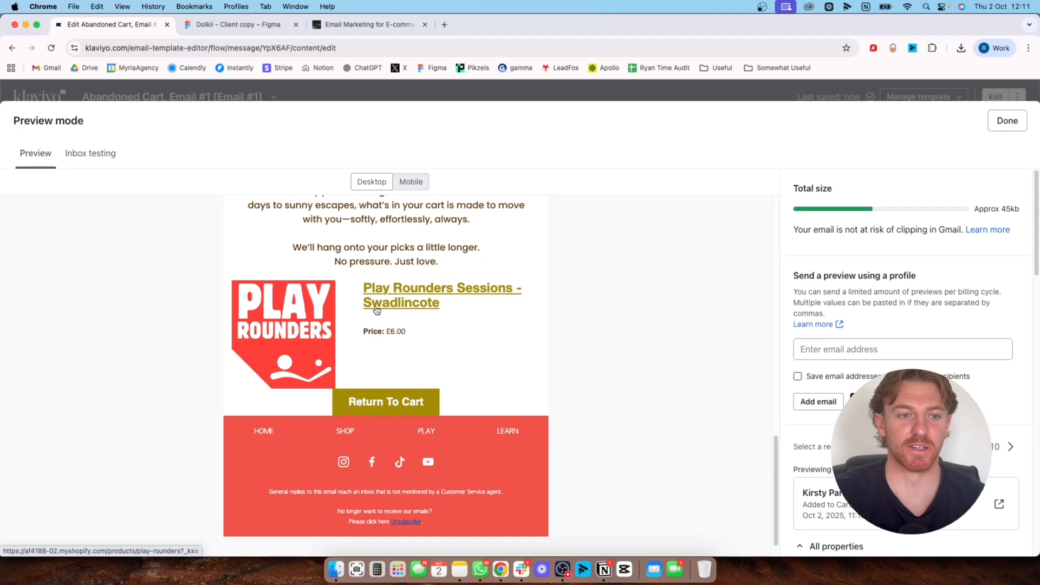
pyautogui.scroll(3, 376, 310)
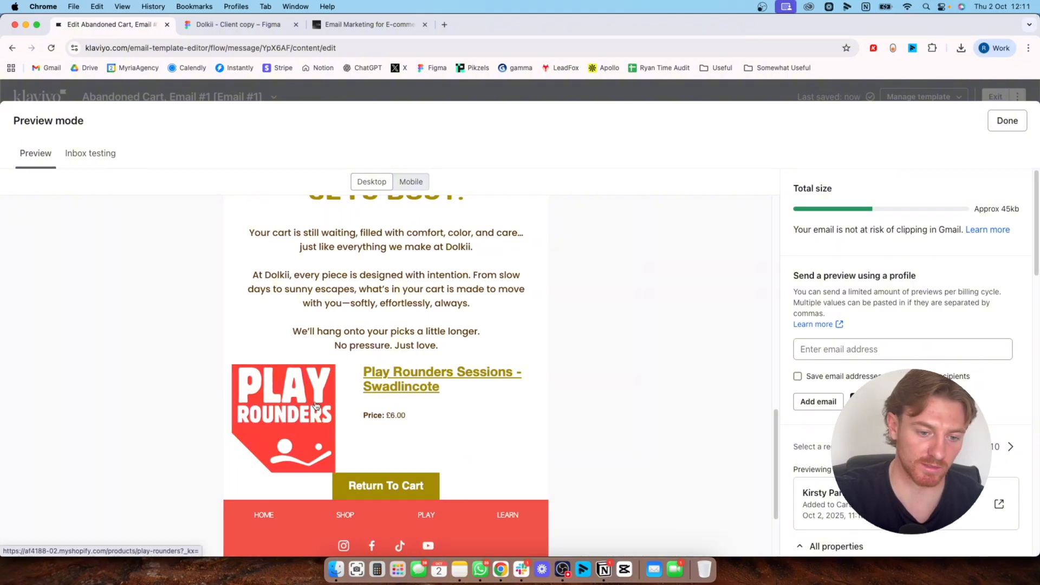
pyautogui.scroll(-2, 316, 405)
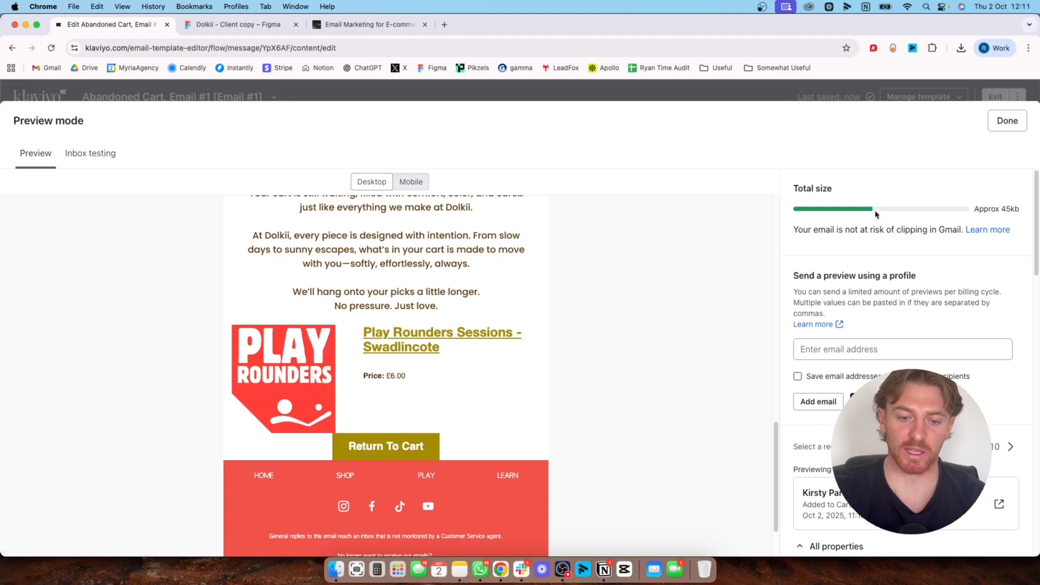
pyautogui.scroll(-3, 681, 353)
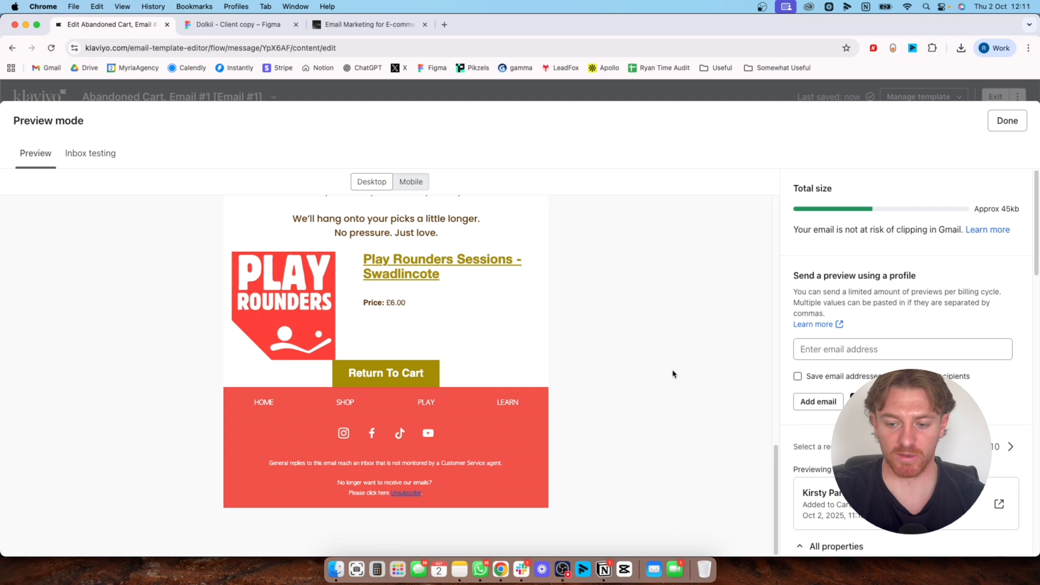
pyautogui.click(866, 350)
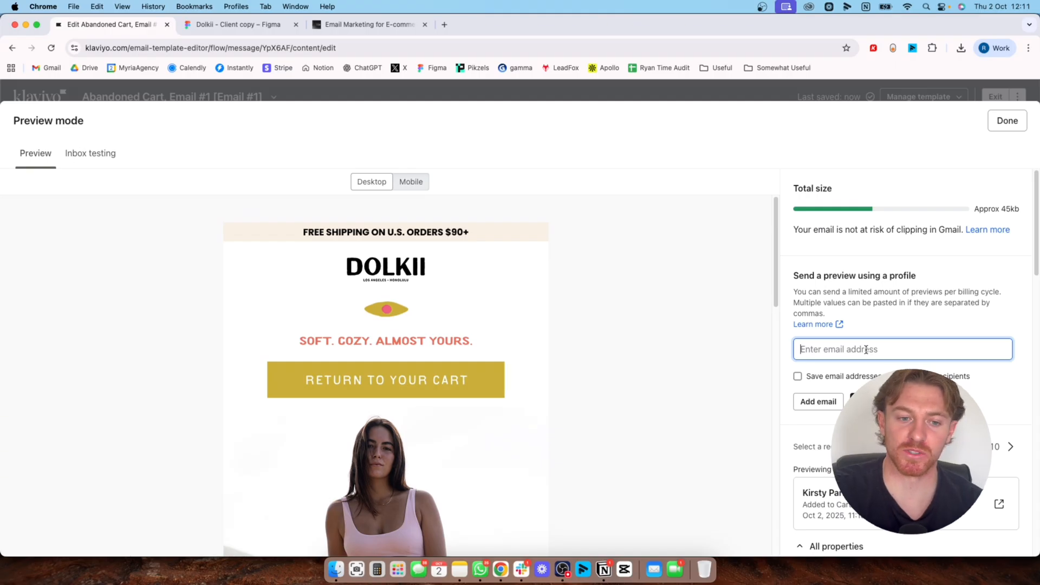
# Check the email preview in the mobile layout, return to the desktop layout and close the preview
pyautogui.click(410, 182)
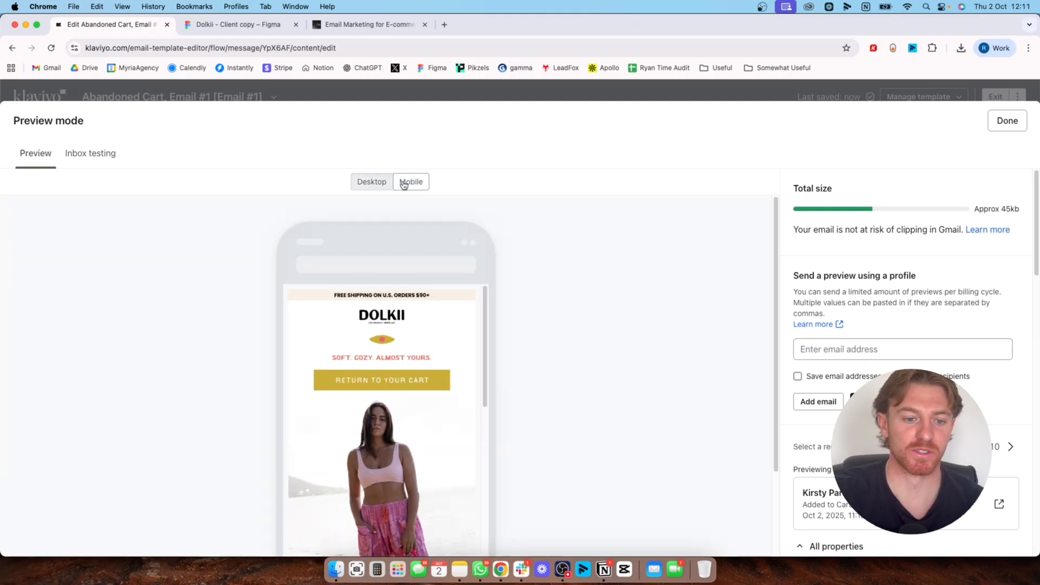
pyautogui.scroll(-5, 443, 375)
pyautogui.scroll(-10, 443, 374)
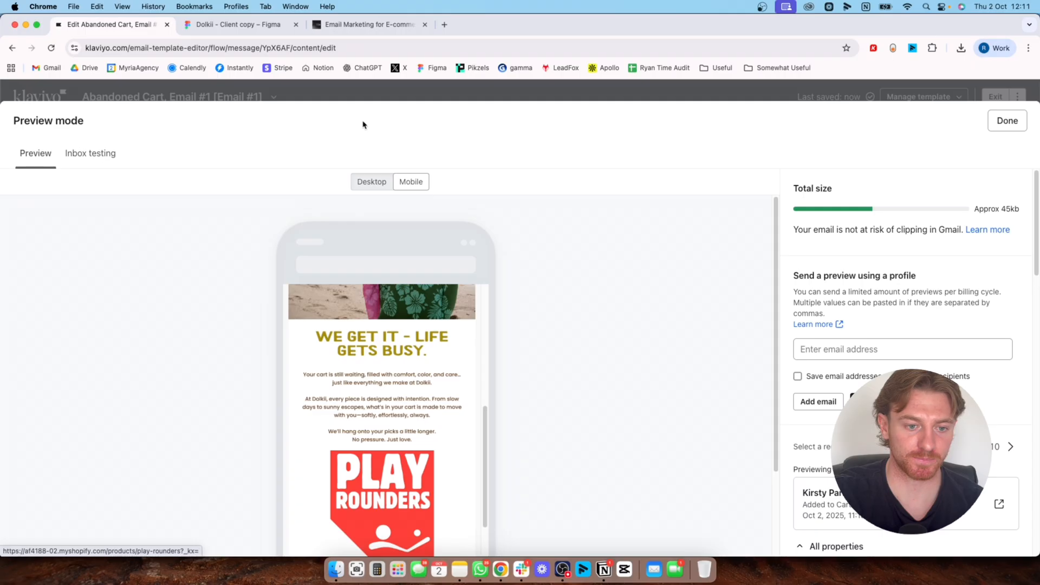
pyautogui.click(372, 182)
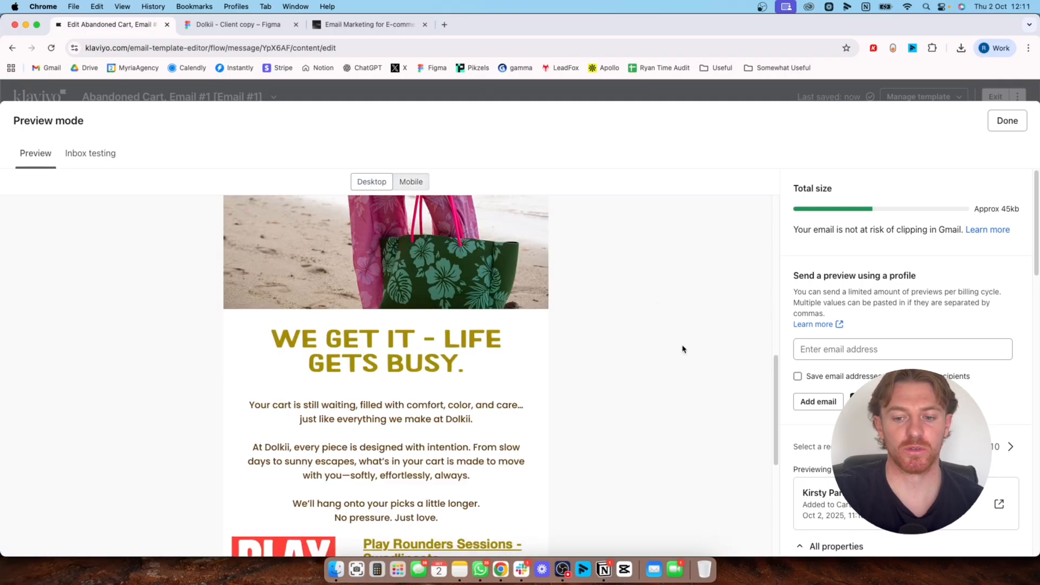
pyautogui.click(844, 351)
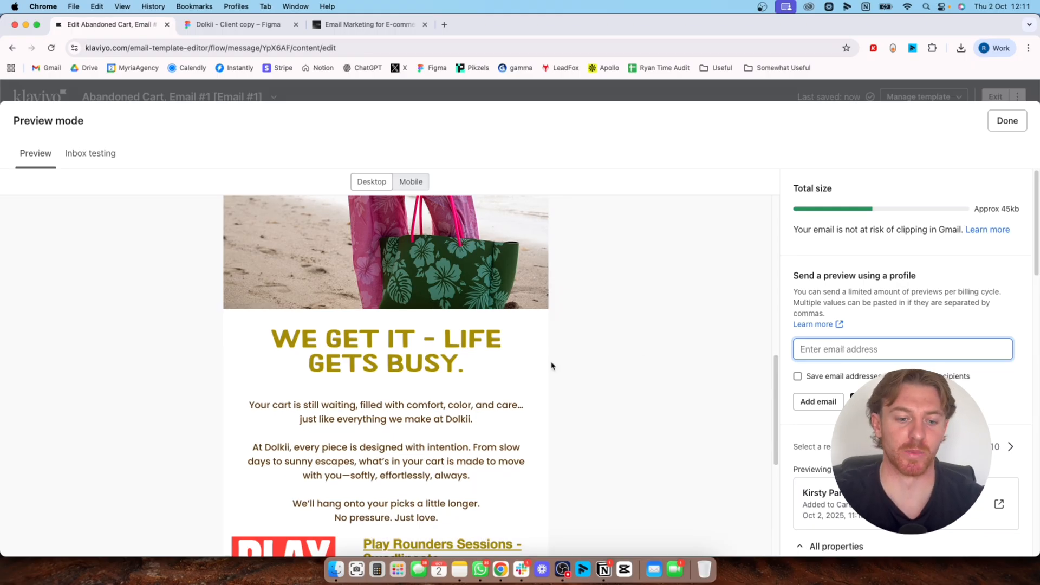
pyautogui.scroll(10, 536, 352)
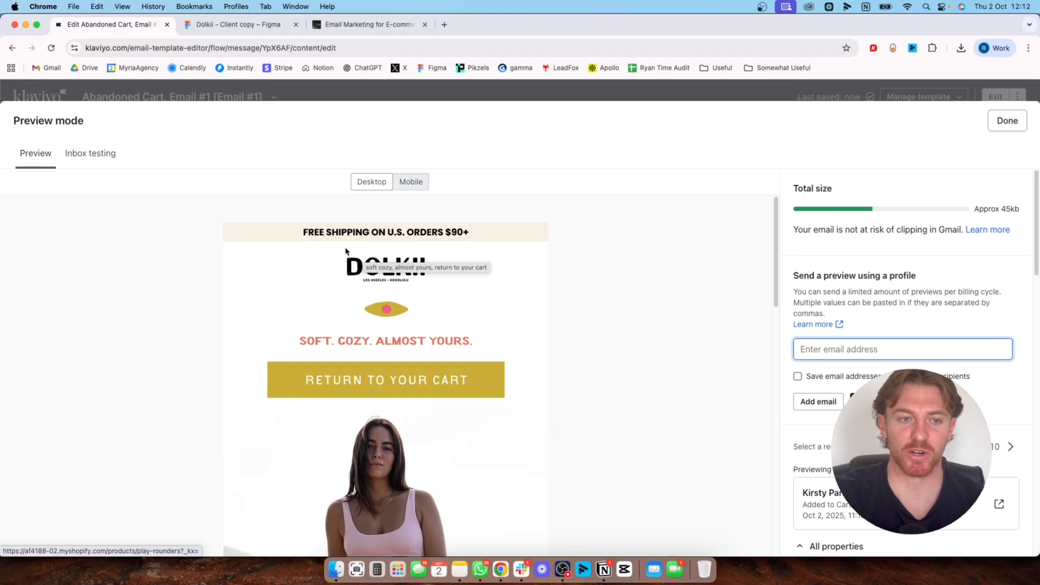
pyautogui.click(1009, 120)
# Exit the email editor, rename the flow email as "MM | Email 1" and return to the flow
pyautogui.click(997, 97)
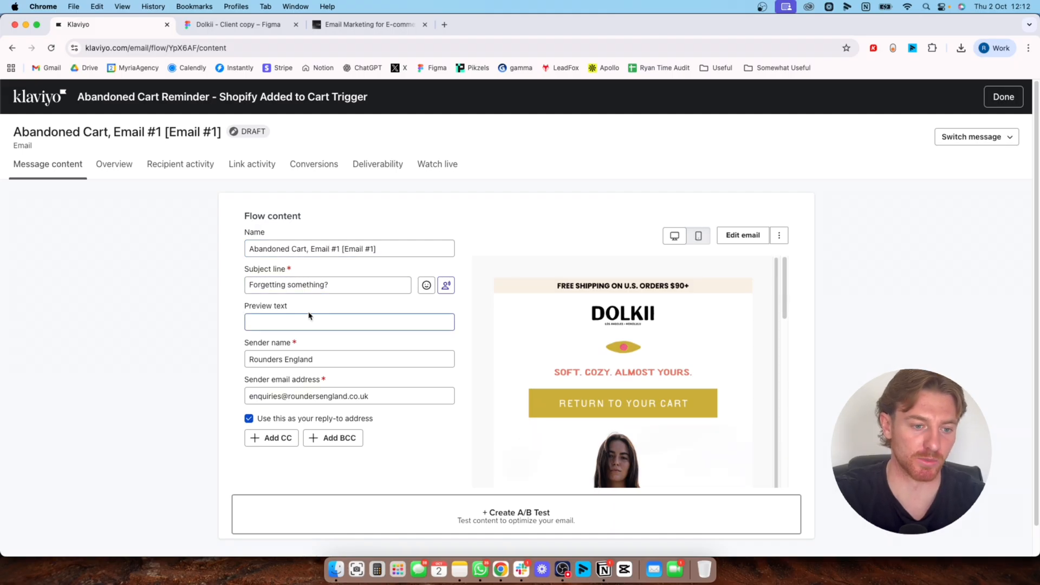
pyautogui.click(353, 247)
pyautogui.tripleClick(353, 248)
pyautogui.write('m')
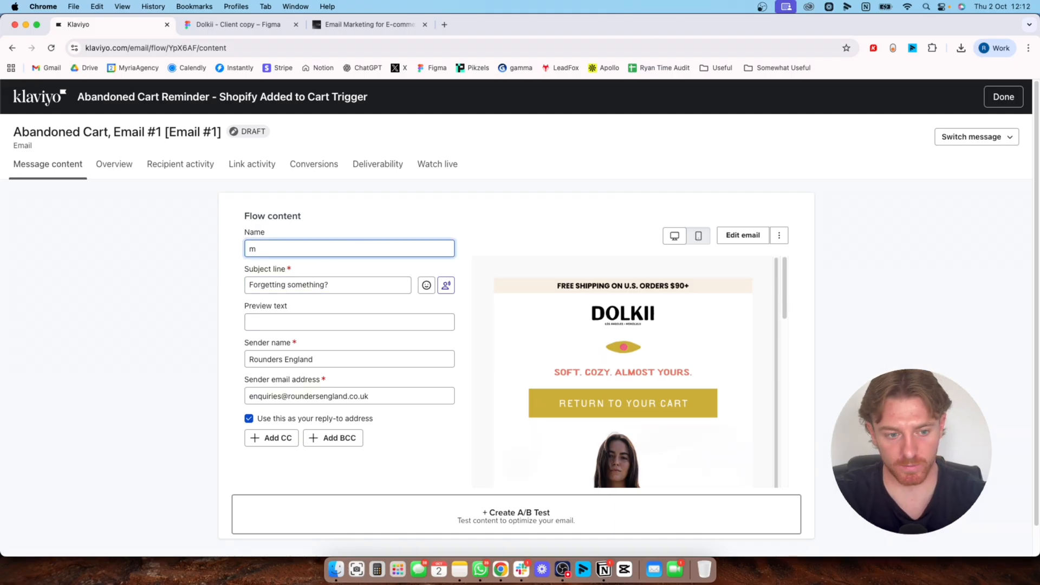
pyautogui.write('MM ')
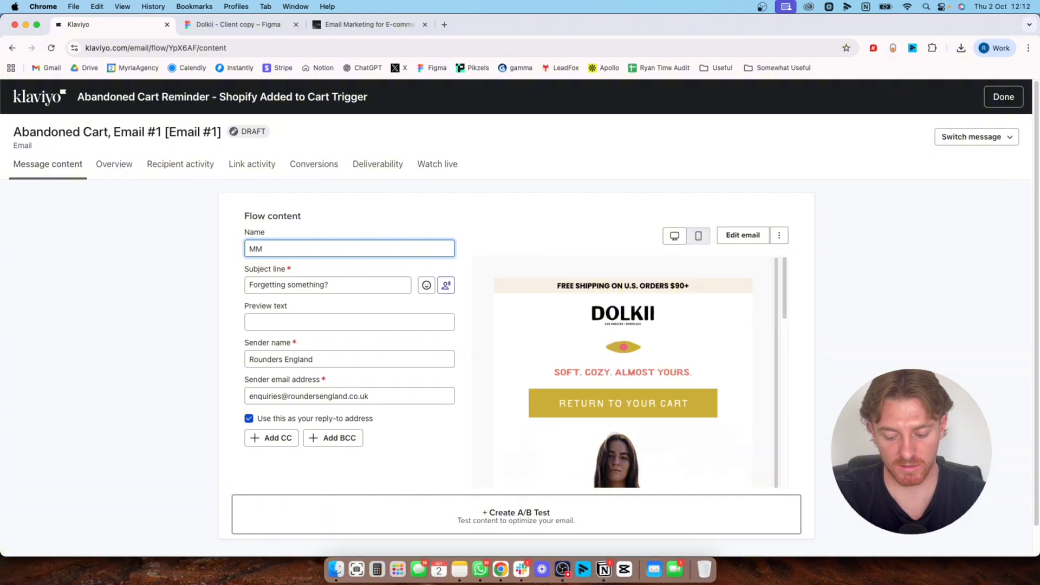
pyautogui.write('| Email 1')
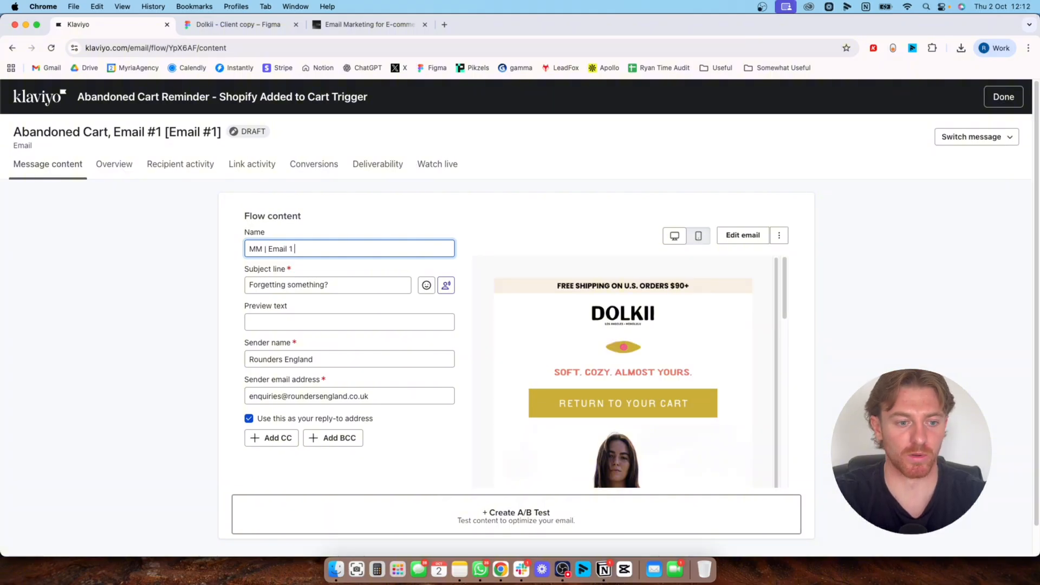
pyautogui.click(1003, 98)
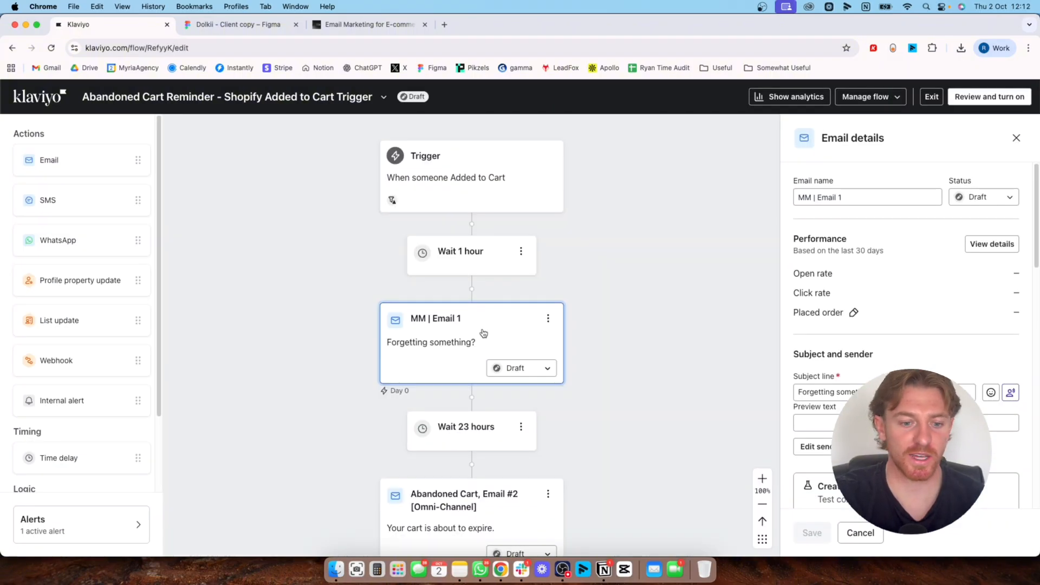
# Review the order of the emails and the time delays between them across the abandoned cart flow
pyautogui.scroll(-5, 592, 420)
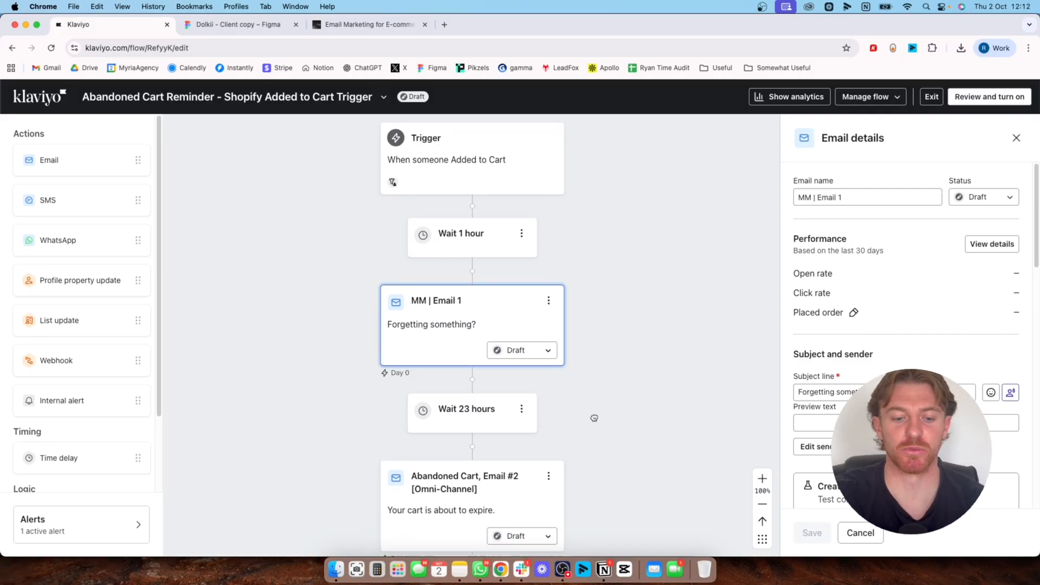
pyautogui.scroll(-4, 652, 416)
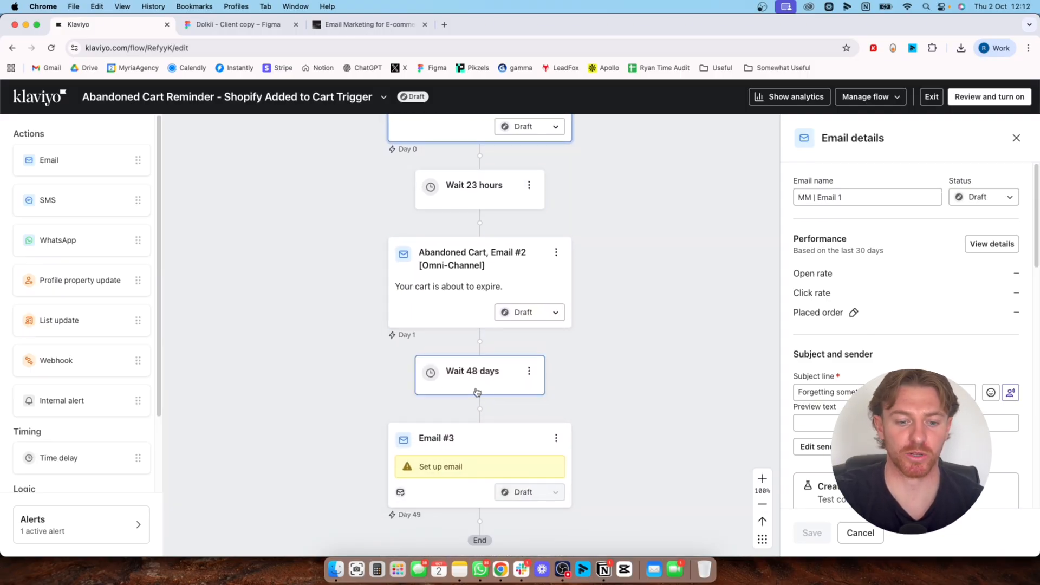
pyautogui.scroll(3, 612, 374)
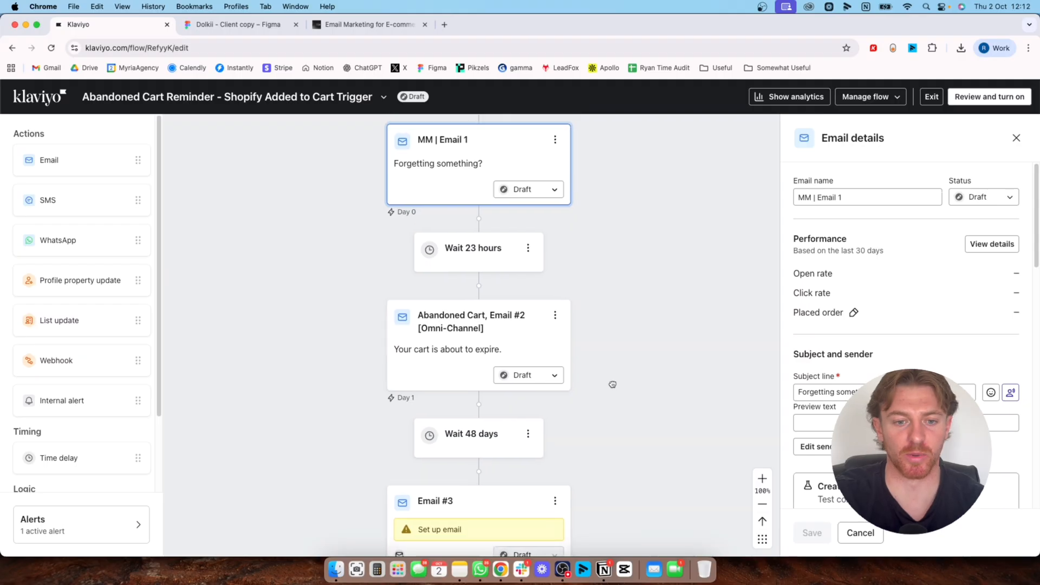
pyautogui.scroll(-2, 609, 398)
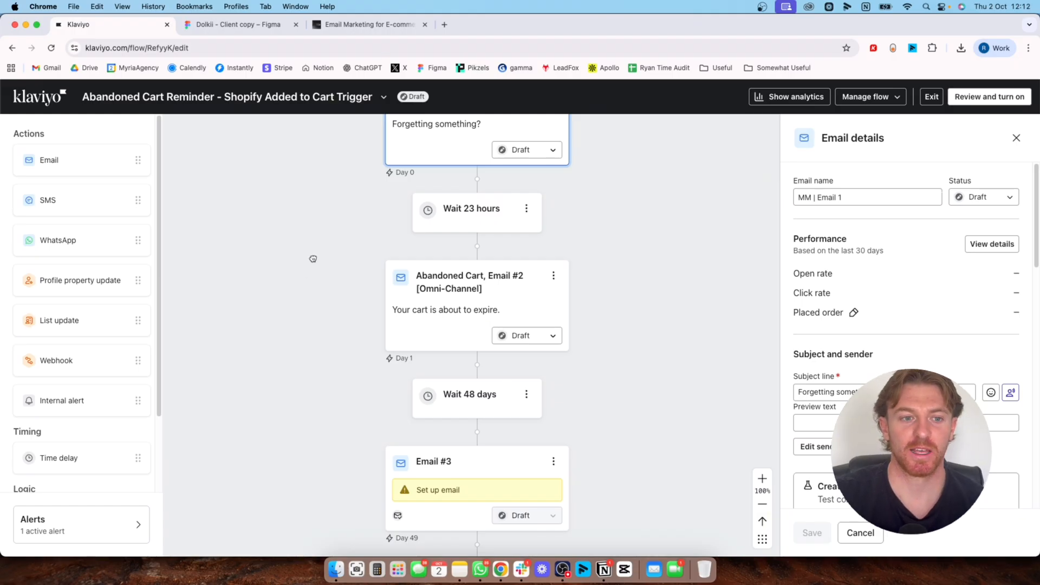
pyautogui.scroll(3, 308, 287)
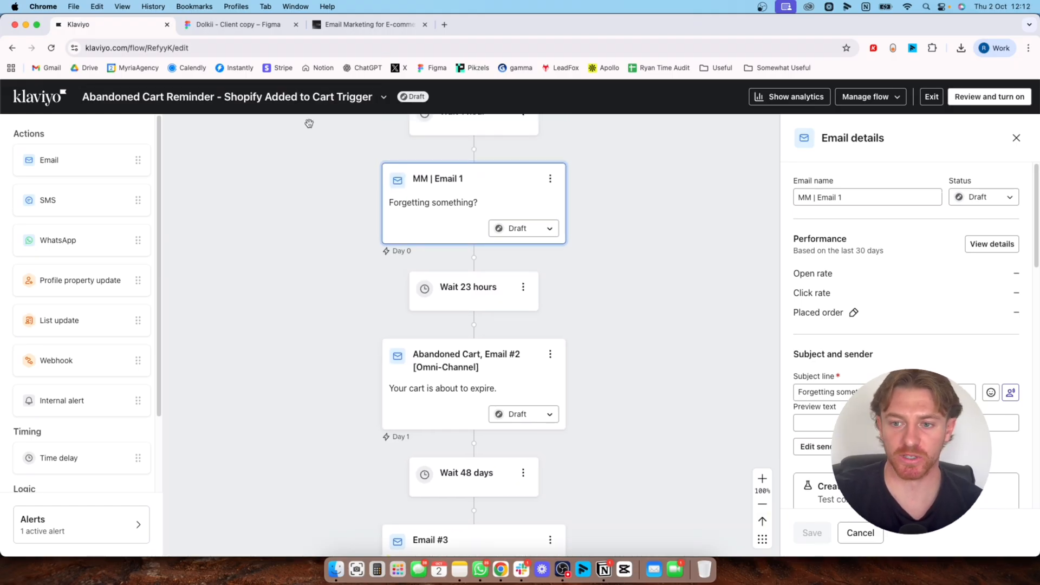
pyautogui.scroll(1, 313, 284)
pyautogui.scroll(4, 313, 284)
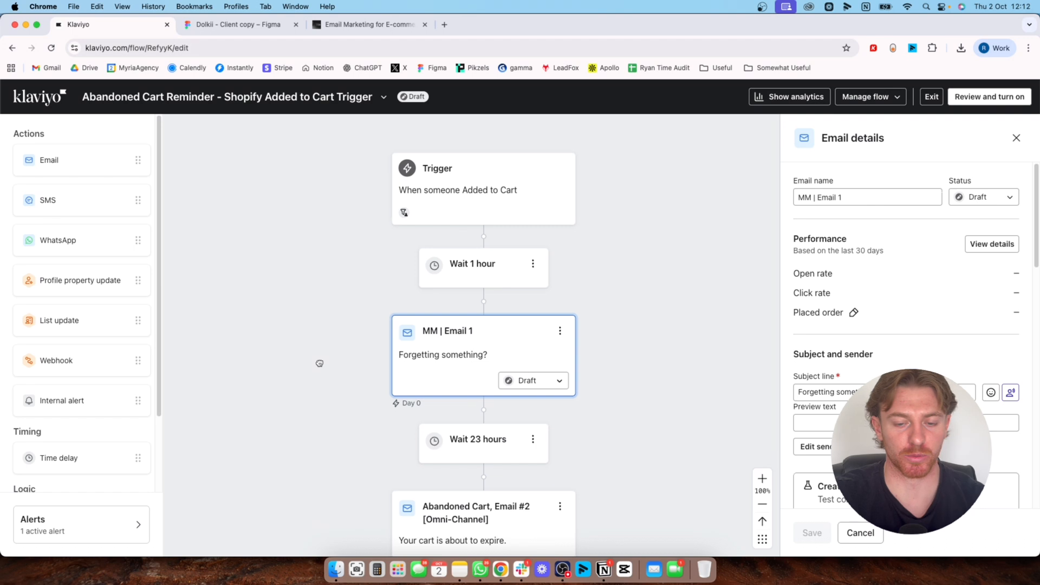
pyautogui.moveTo(603, 355); pyautogui.dragTo(593, 261)
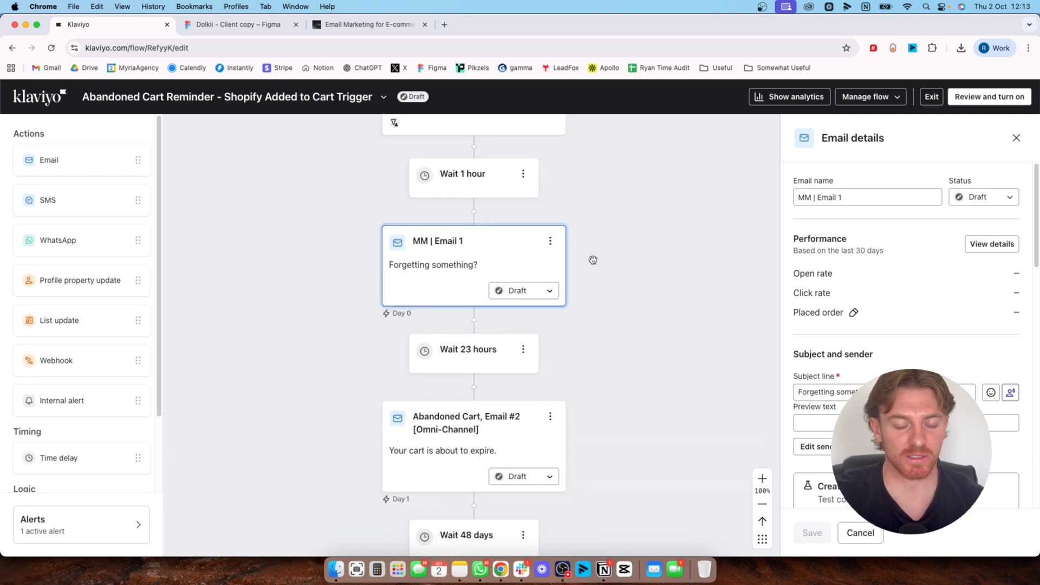
pyautogui.scroll(-2, 610, 283)
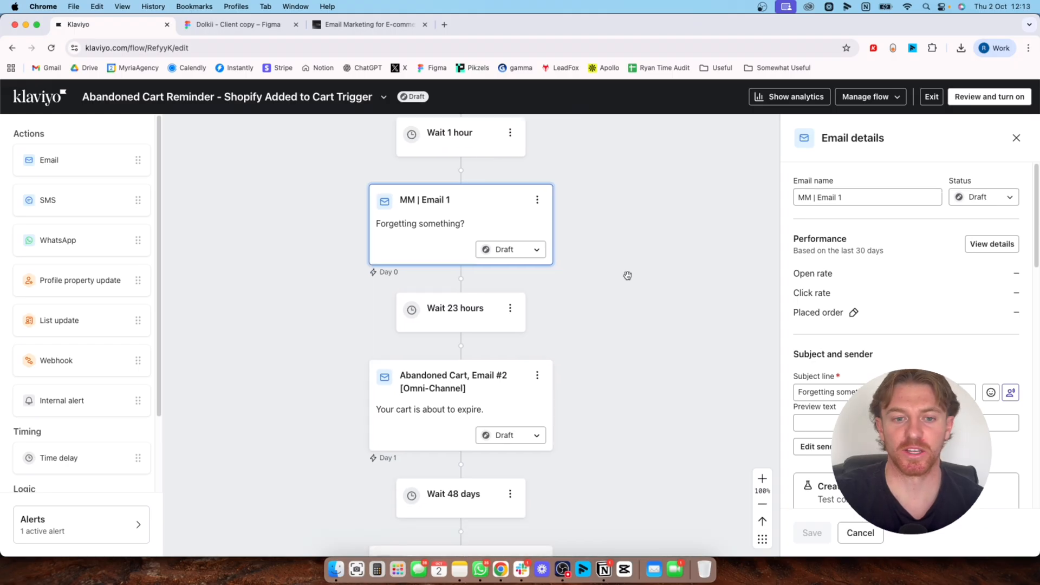
# Open the flow's Added to Cart trigger details to examine its trigger and profile filters
pyautogui.scroll(4, 627, 293)
pyautogui.click(487, 213)
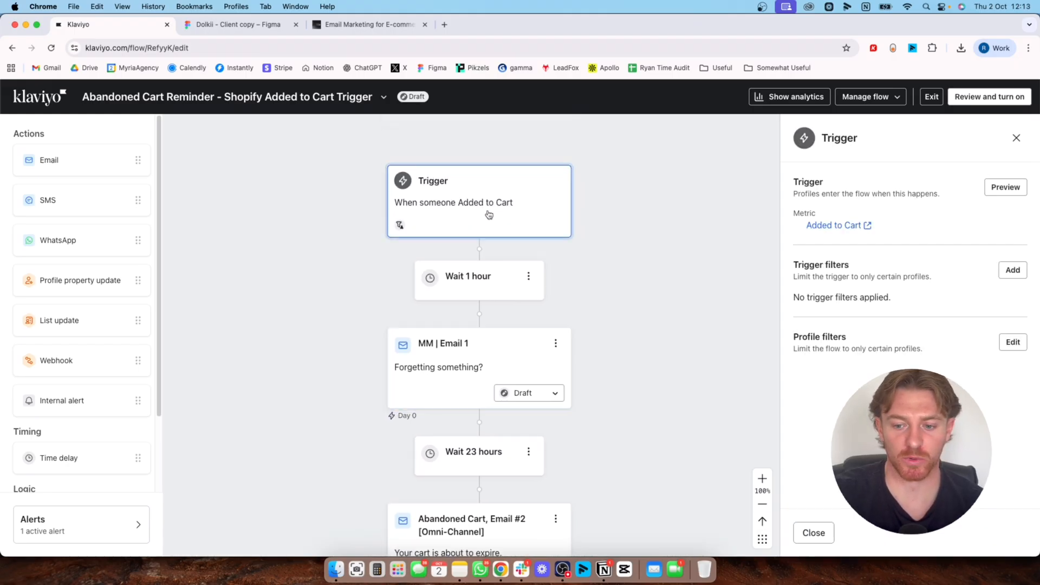
pyautogui.scroll(-3, 678, 428)
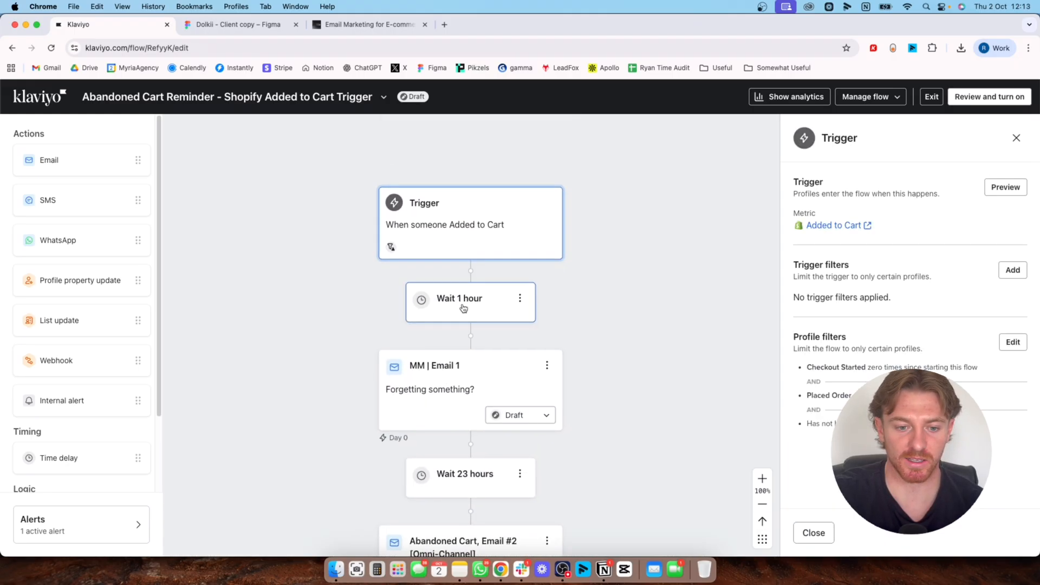